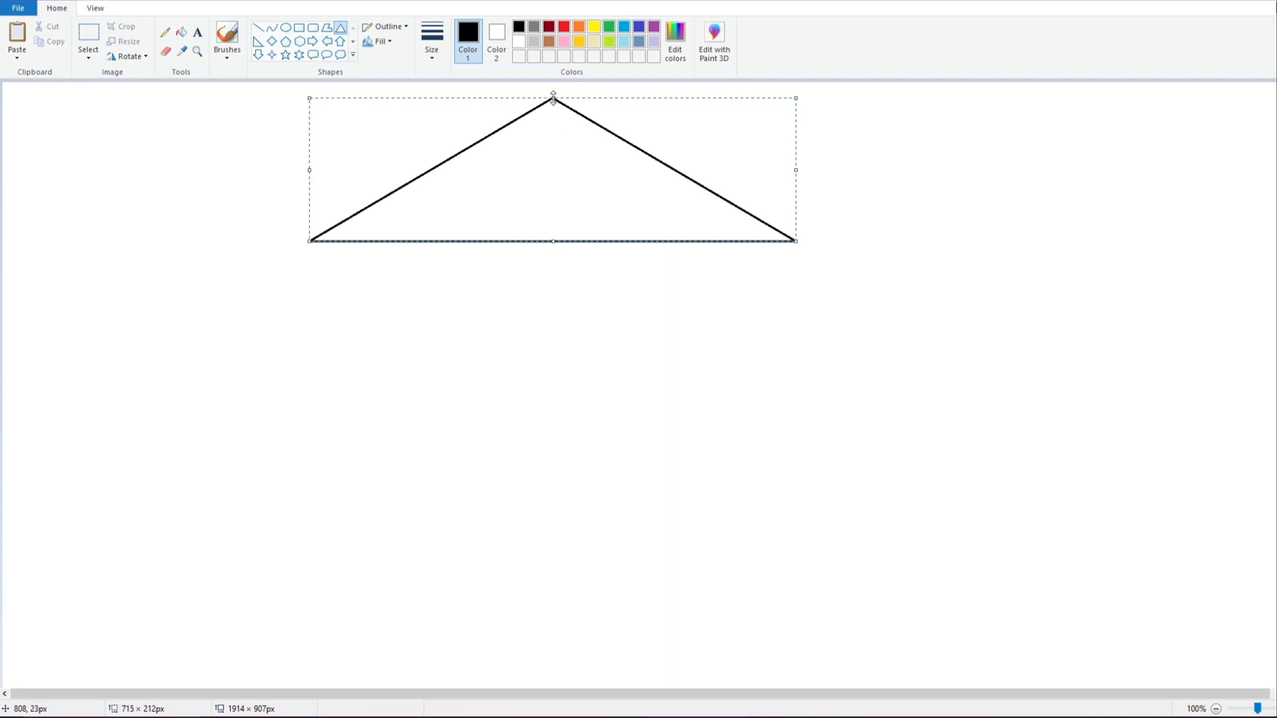
Draw a smaller roof triangle overlapping the large triangle's right half, with its base on the same line.
drag(564, 163, 926, 241)
click(561, 285)
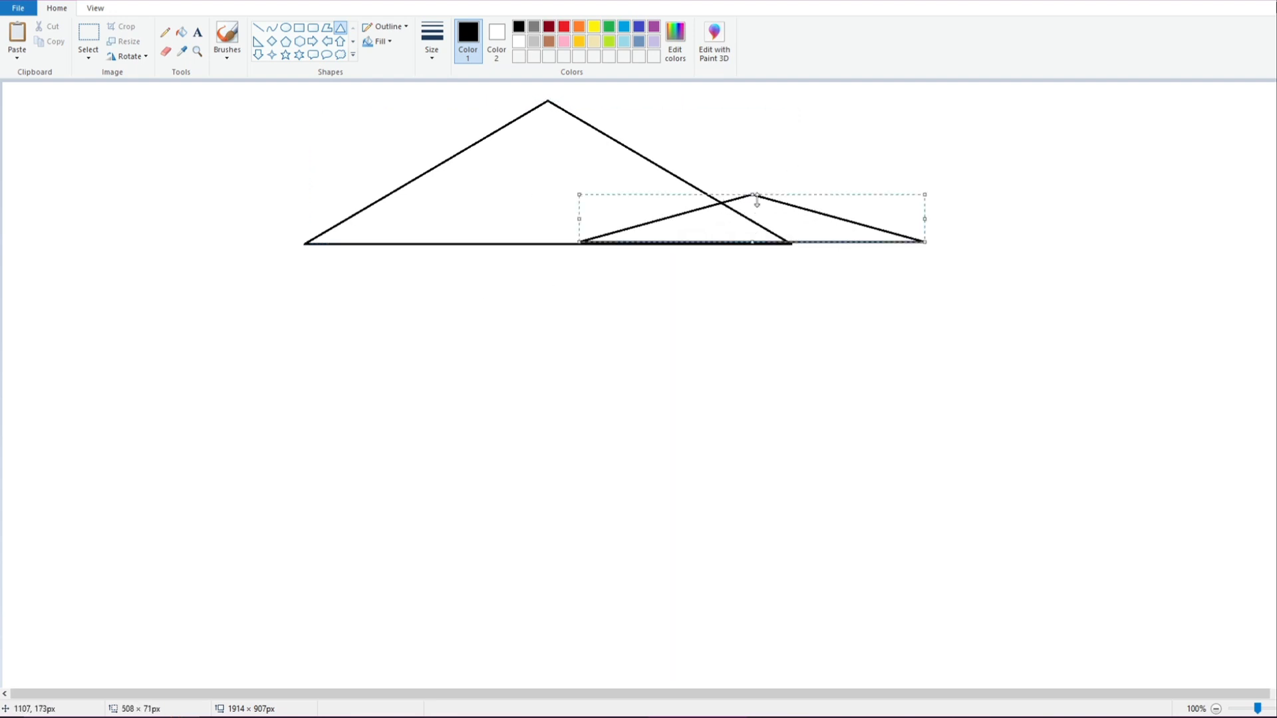
drag(752, 194, 751, 135)
drag(796, 210, 731, 210)
drag(860, 189, 845, 189)
drag(677, 212, 677, 213)
click(653, 288)
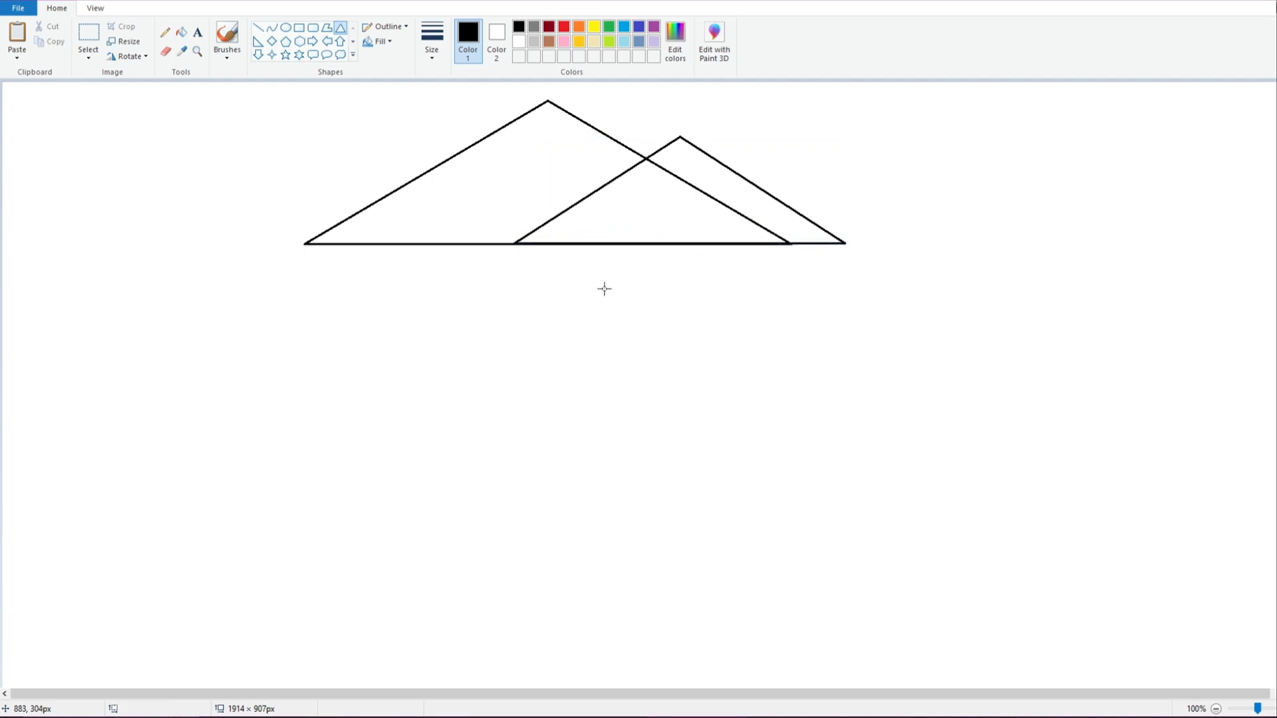
Draw a wall rectangle about 431 × 502 px directly beneath the smaller roof triangle.
drag(549, 244, 830, 583)
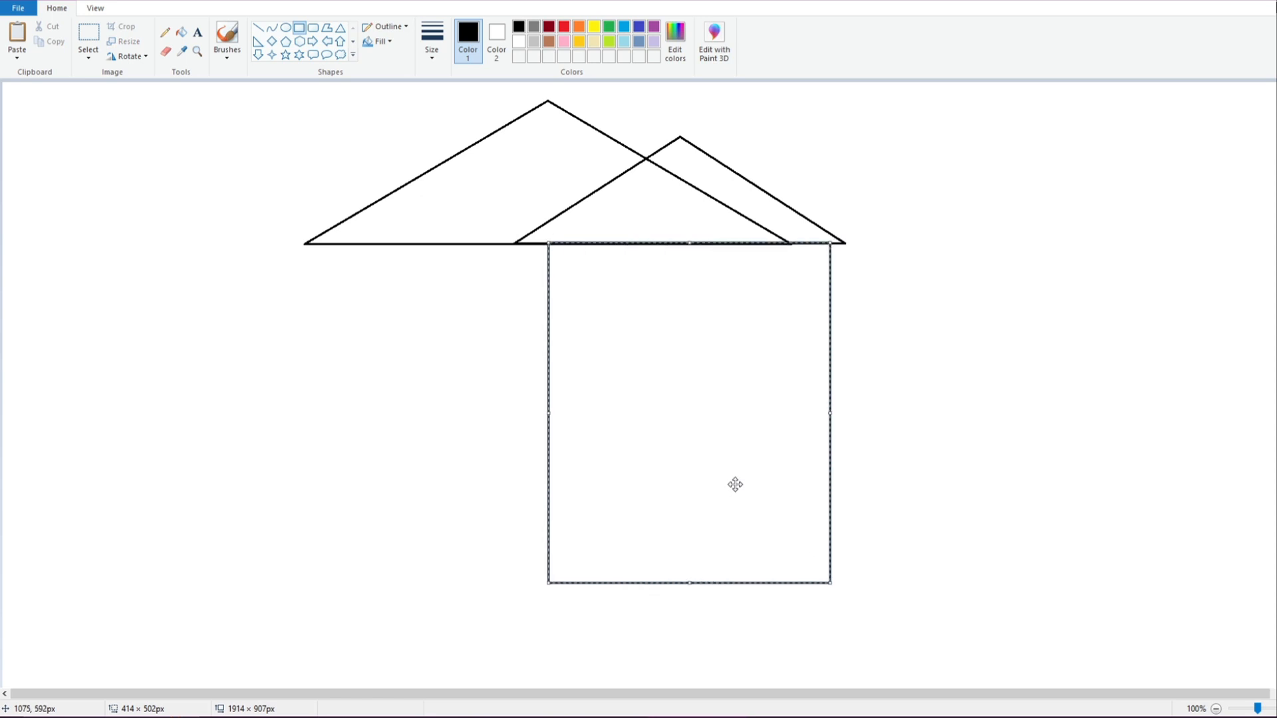
drag(549, 415, 537, 416)
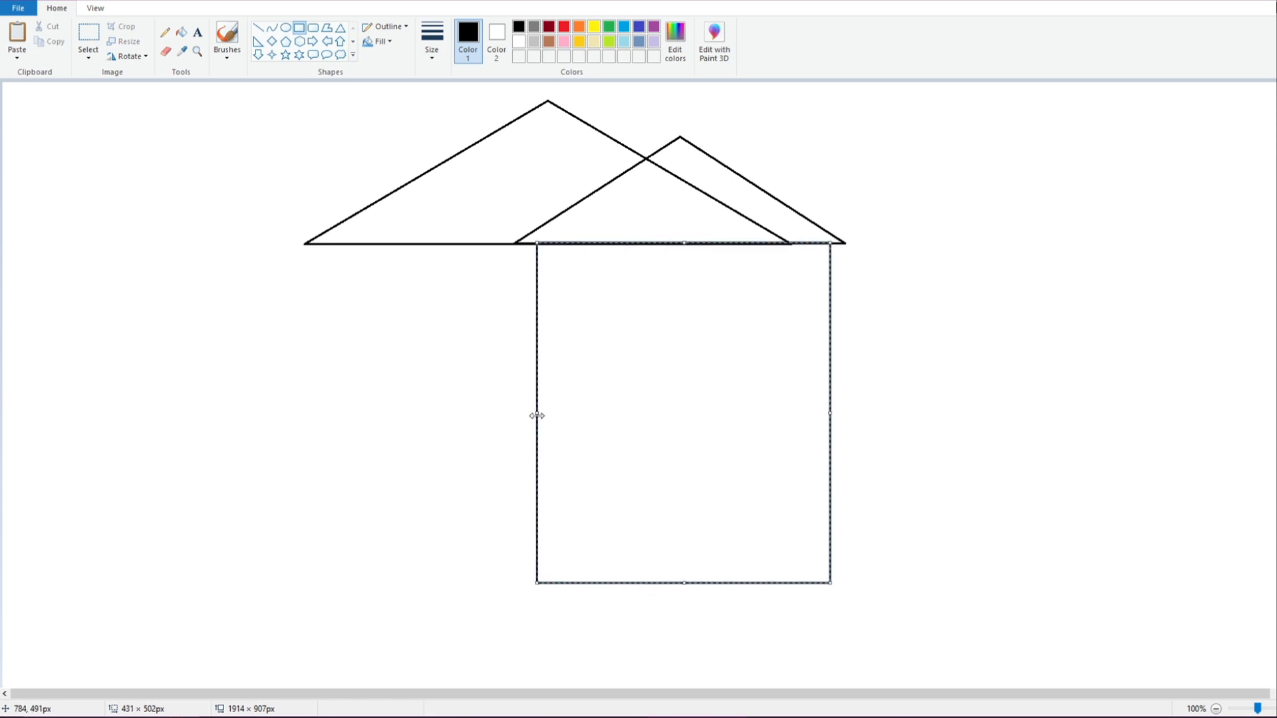
click(314, 459)
Draw a second wall rectangle about 324 × 501 px beneath the large roof, adjoining the first wall's left edge.
drag(339, 259, 535, 582)
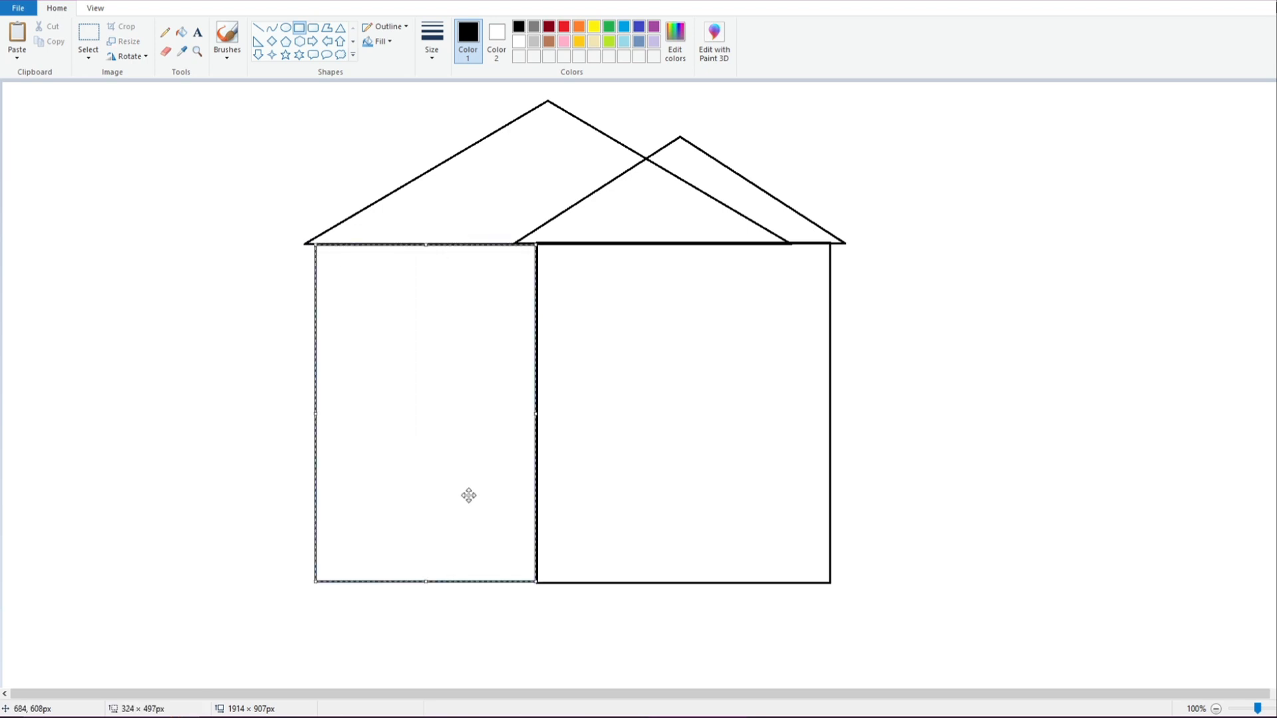
drag(429, 579, 426, 583)
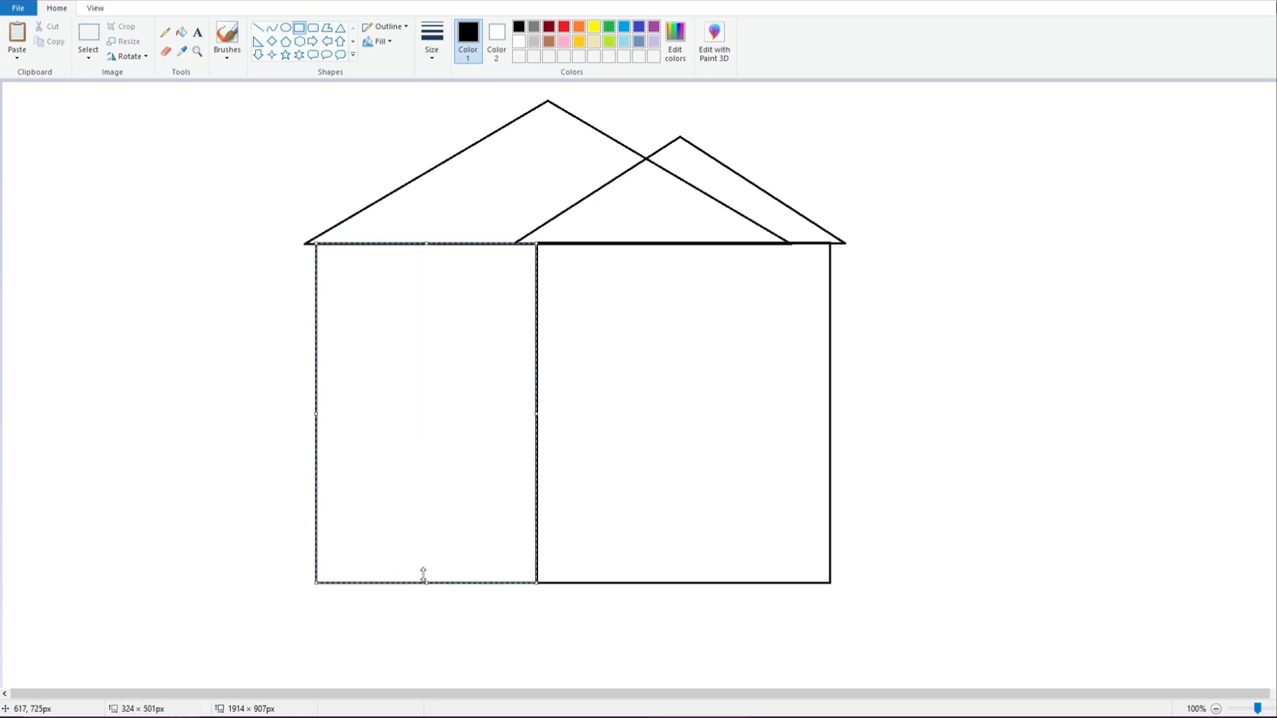
click(137, 465)
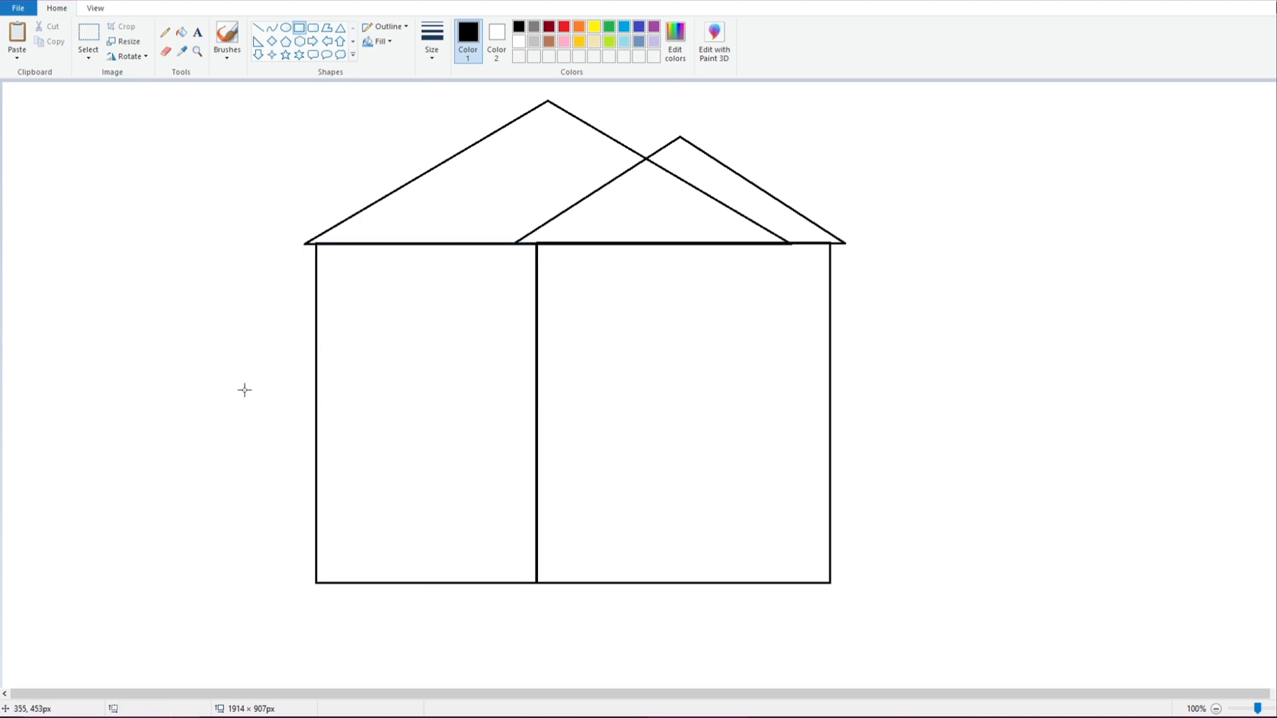
Draw a horizontal porch-roof rectangle about 958 × 82 px across the middle of both walls, overhanging both sides.
mouse_move(245, 377)
mouse_down()
mouse_move(419, 450)
mouse_move(896, 433)
mouse_up()
drag(596, 409, 596, 415)
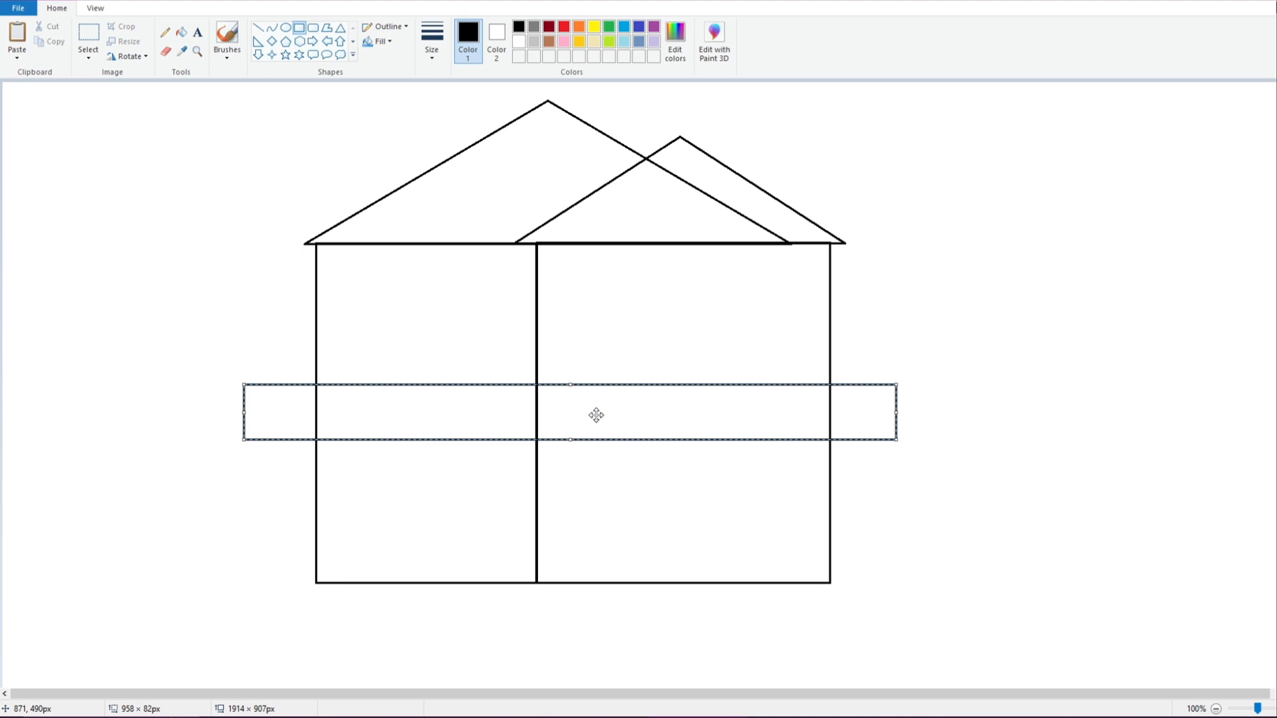
click(239, 486)
Draw diagonal lines from the porch roof's lower outer corners to where its upper edge meets the outer walls.
click(259, 29)
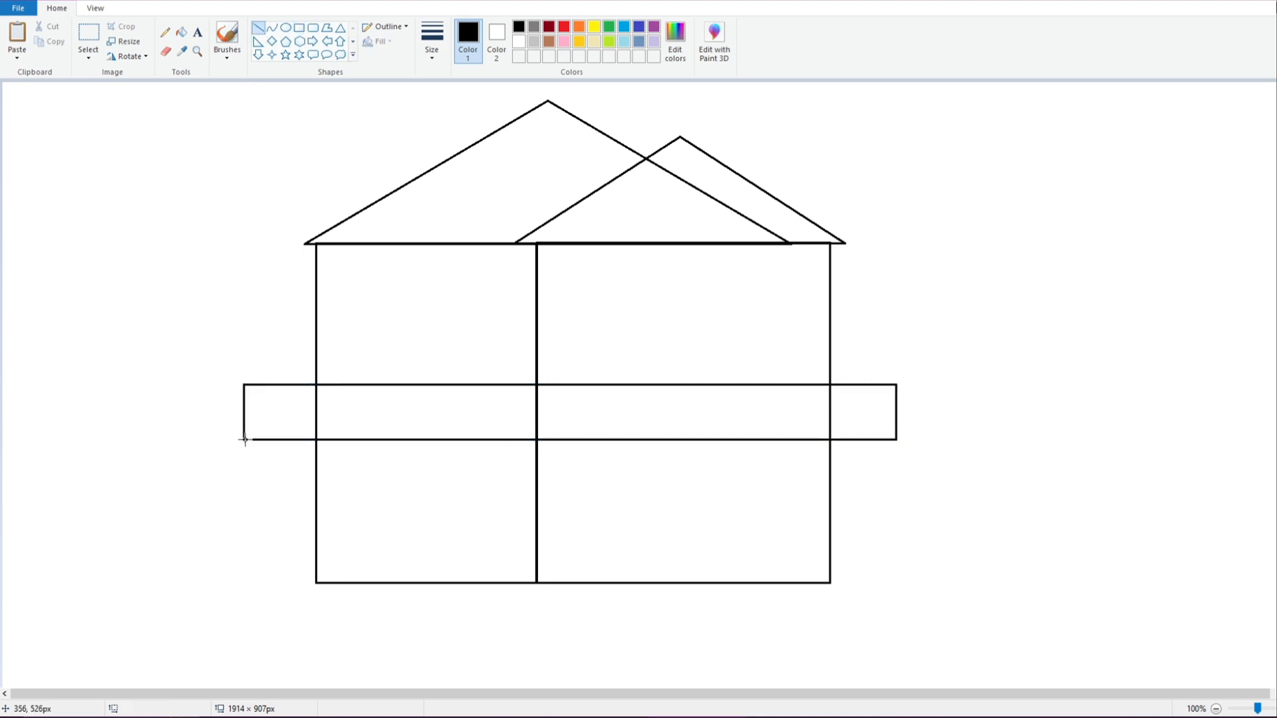
drag(244, 439, 316, 385)
click(440, 424)
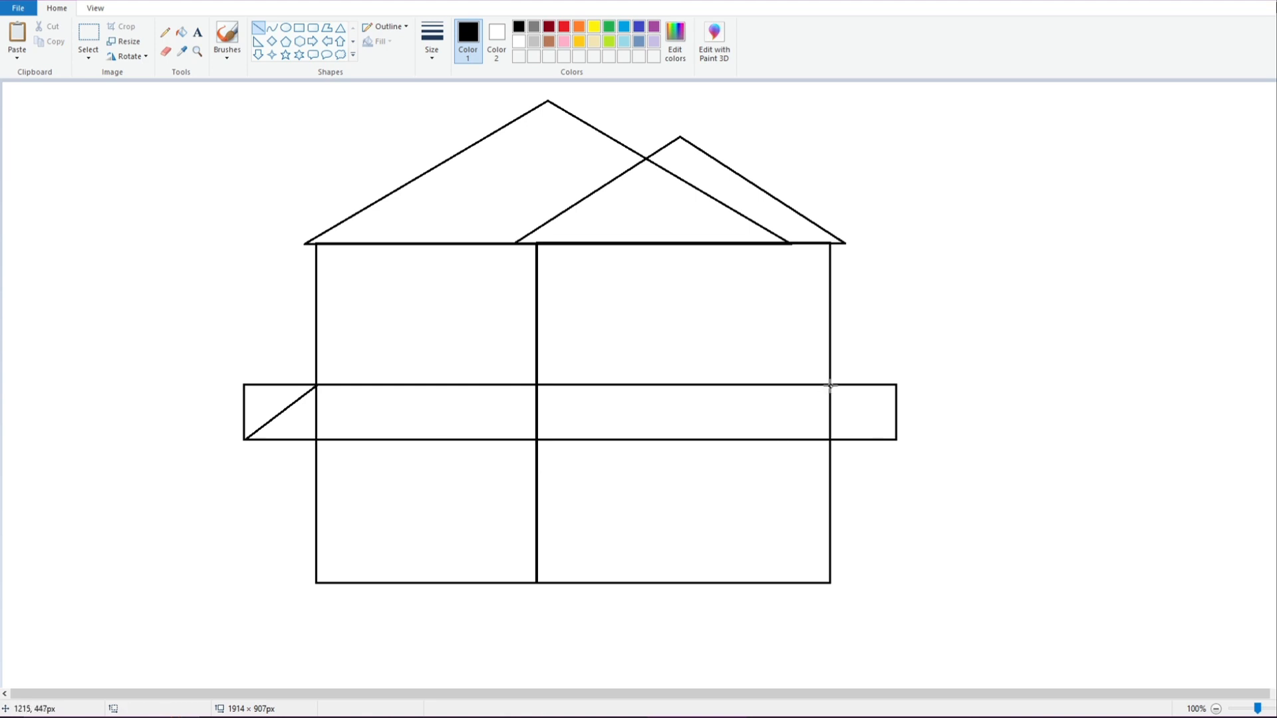
drag(830, 385, 896, 438)
Draw an entrance gable triangle centred on the dividing wall line, with its base on the porch roof's lower edge.
click(341, 27)
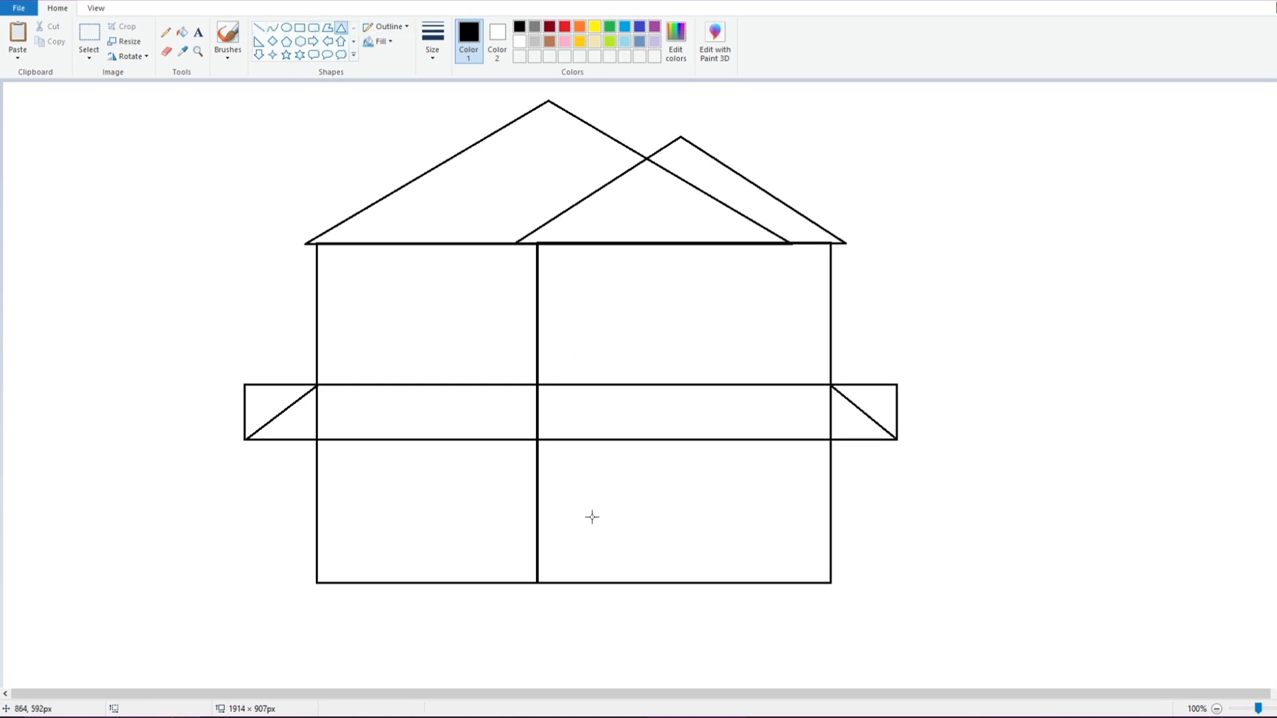
drag(491, 380, 614, 436)
drag(554, 373, 553, 360)
drag(491, 397, 462, 400)
drag(534, 427, 537, 439)
click(483, 471)
Draw a smaller triangle about 176 × 90 px centred inside the entrance gable on the same base.
drag(516, 395, 607, 439)
drag(516, 415, 478, 417)
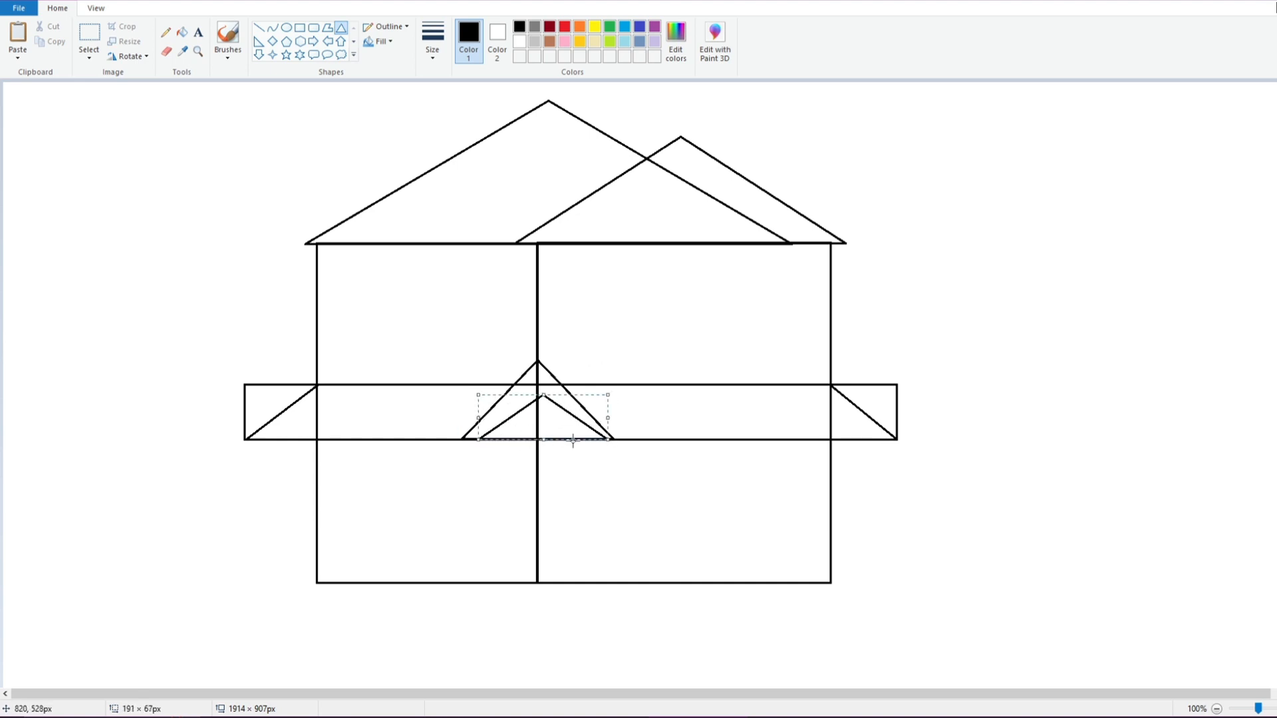
drag(608, 417, 538, 380)
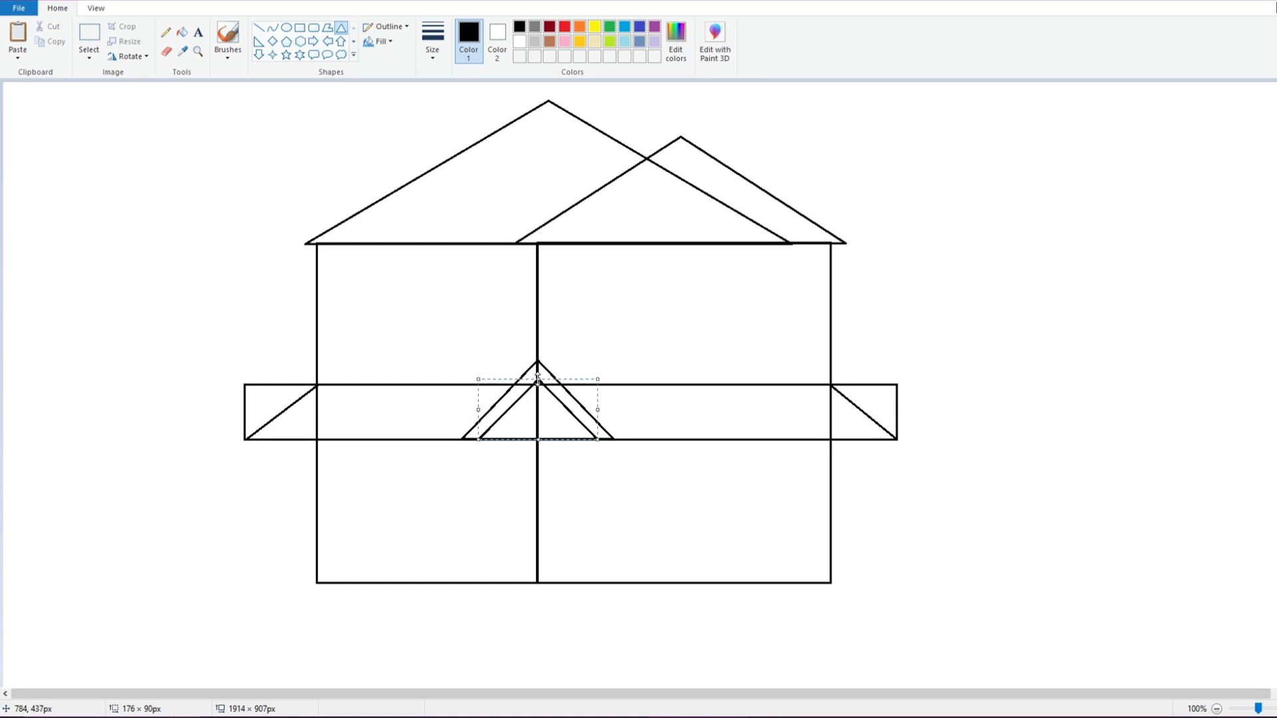
click(506, 447)
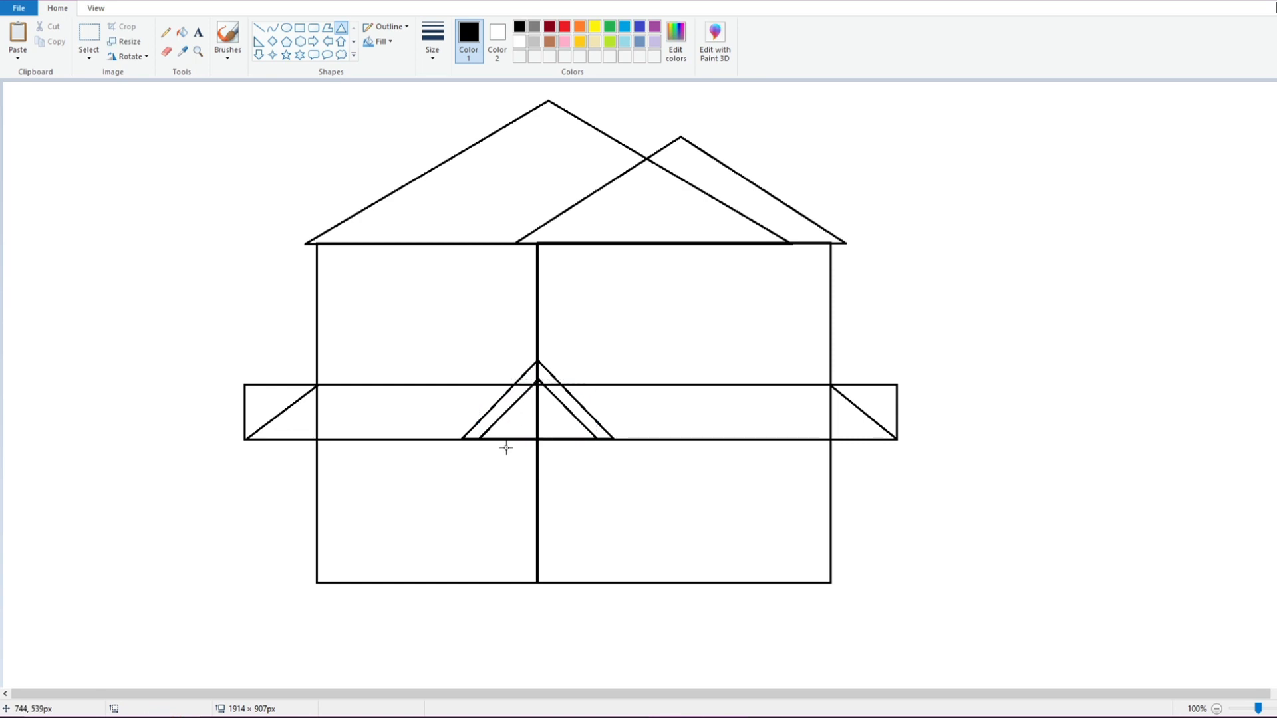
Draw a door frame rectangle about 131 px wide below the gable, centred on the dividing line and reaching the ground line.
click(300, 28)
drag(510, 452, 587, 581)
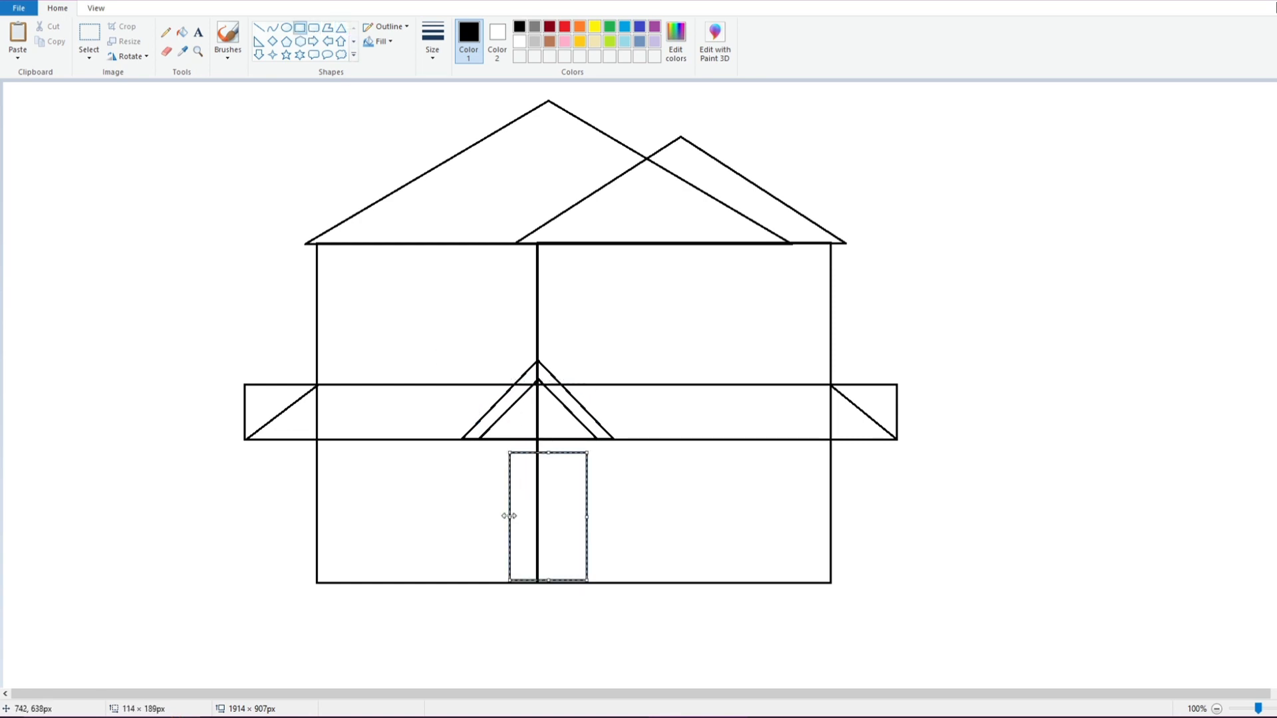
drag(510, 516, 494, 514)
drag(584, 522, 582, 518)
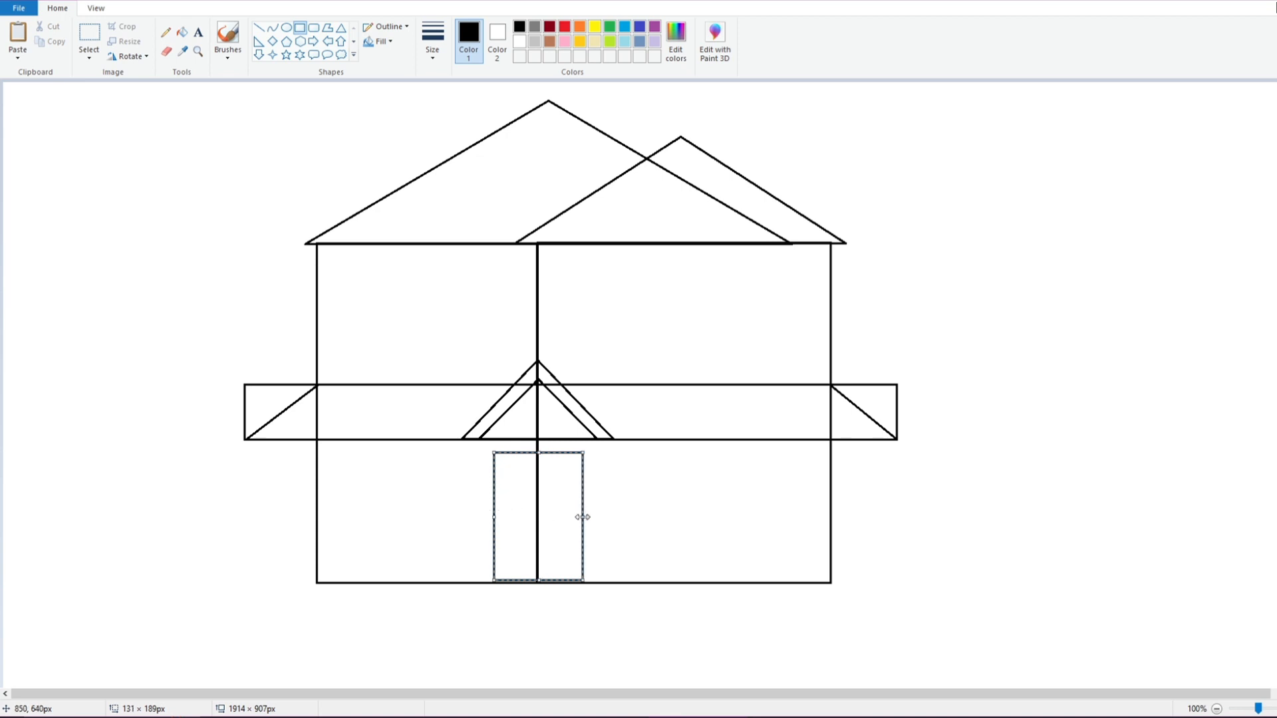
drag(538, 581, 536, 583)
click(536, 596)
Draw an inner door rectangle about 117 px wide inside the door frame, leaving a narrow border.
drag(505, 460, 578, 581)
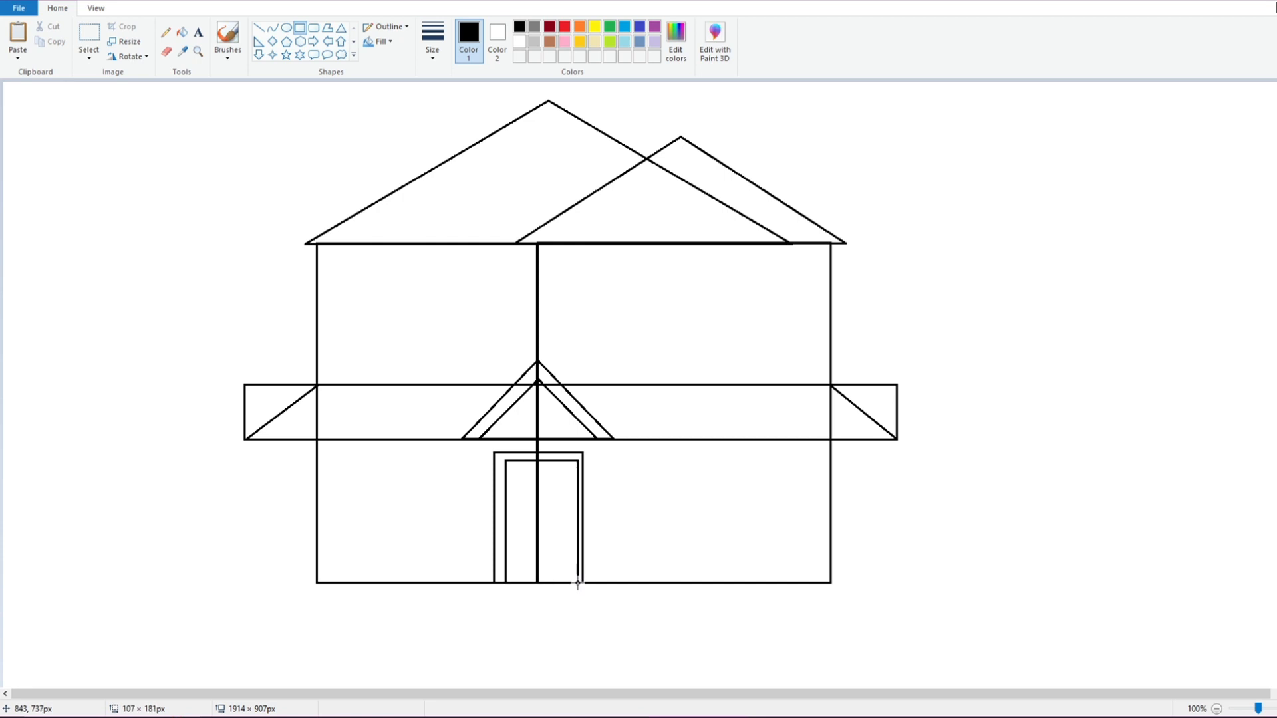
drag(505, 524, 499, 524)
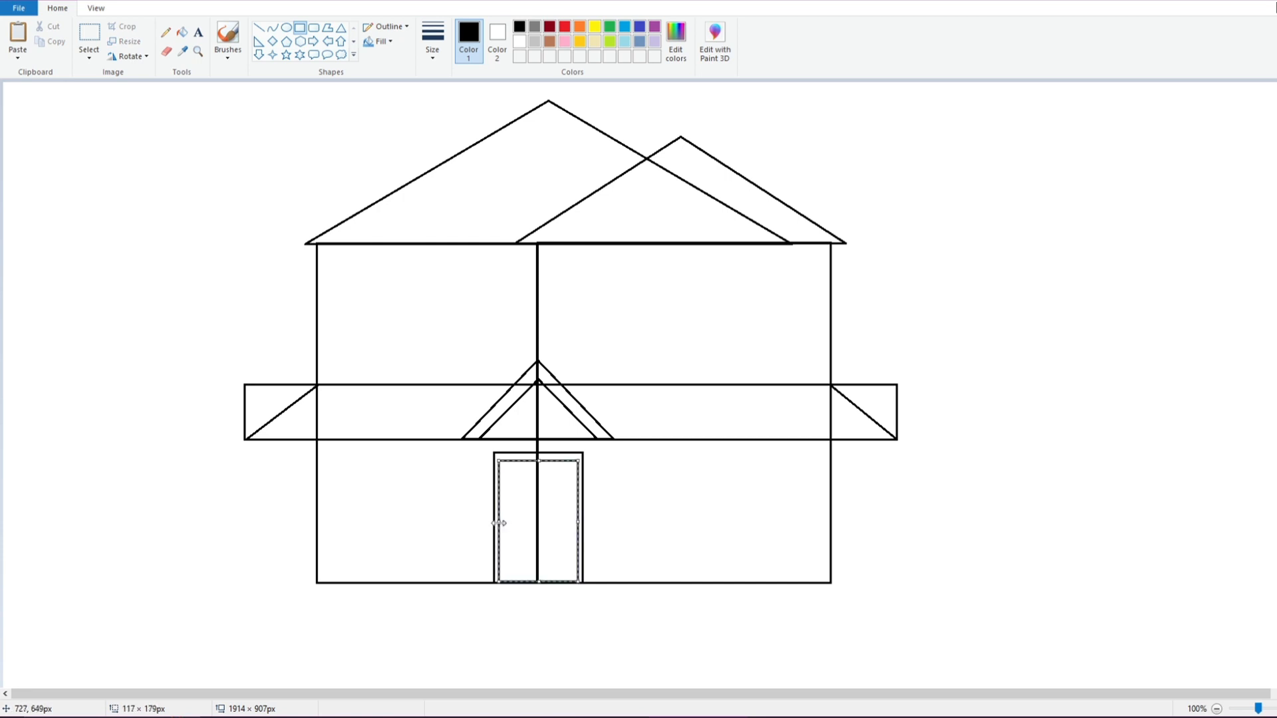
drag(536, 459, 538, 458)
drag(528, 604, 529, 606)
Draw a window frame about 129 × 148 px left of the door, with a slightly smaller rectangle inside it.
mouse_move(371, 458)
mouse_down()
mouse_move(462, 541)
mouse_move(459, 558)
mouse_up()
drag(413, 512, 411, 509)
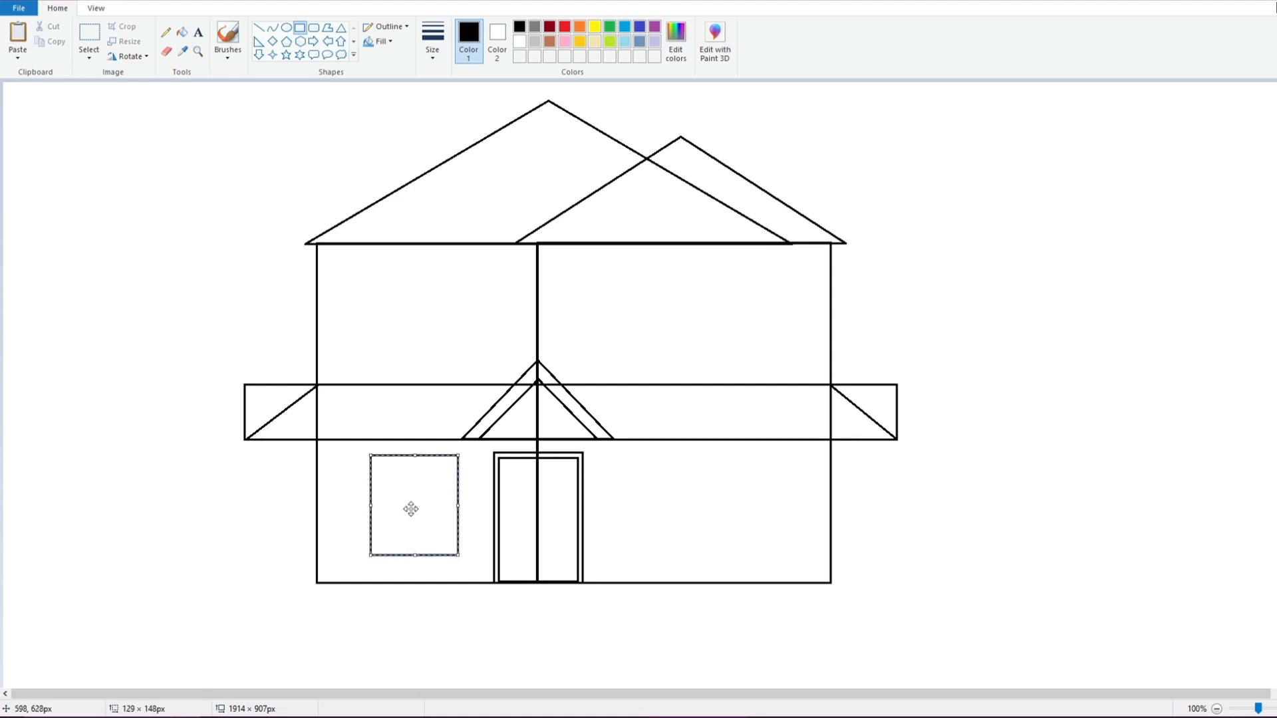
key(Escape)
drag(377, 461, 452, 550)
click(261, 514)
Draw a small pane in the window's upper-left corner and place a copy of it in the upper-right corner.
drag(384, 471, 408, 504)
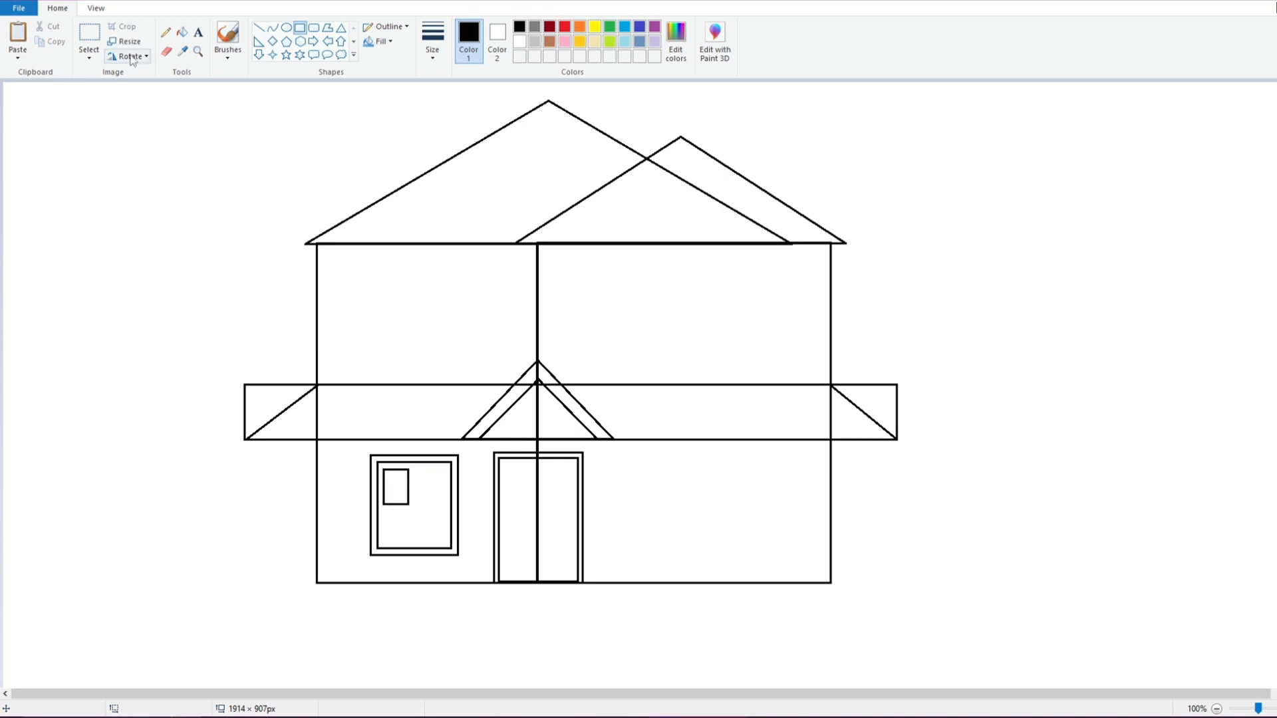
click(88, 52)
click(95, 180)
click(88, 51)
click(132, 103)
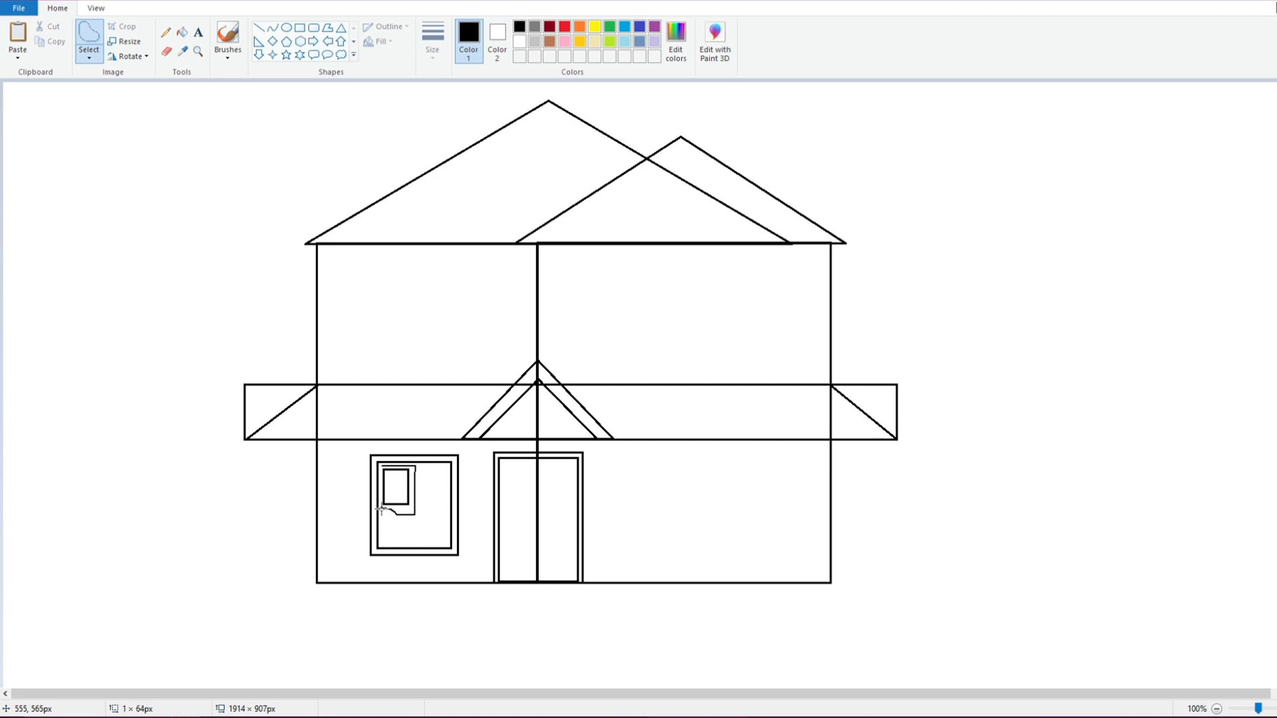
drag(381, 471, 382, 467)
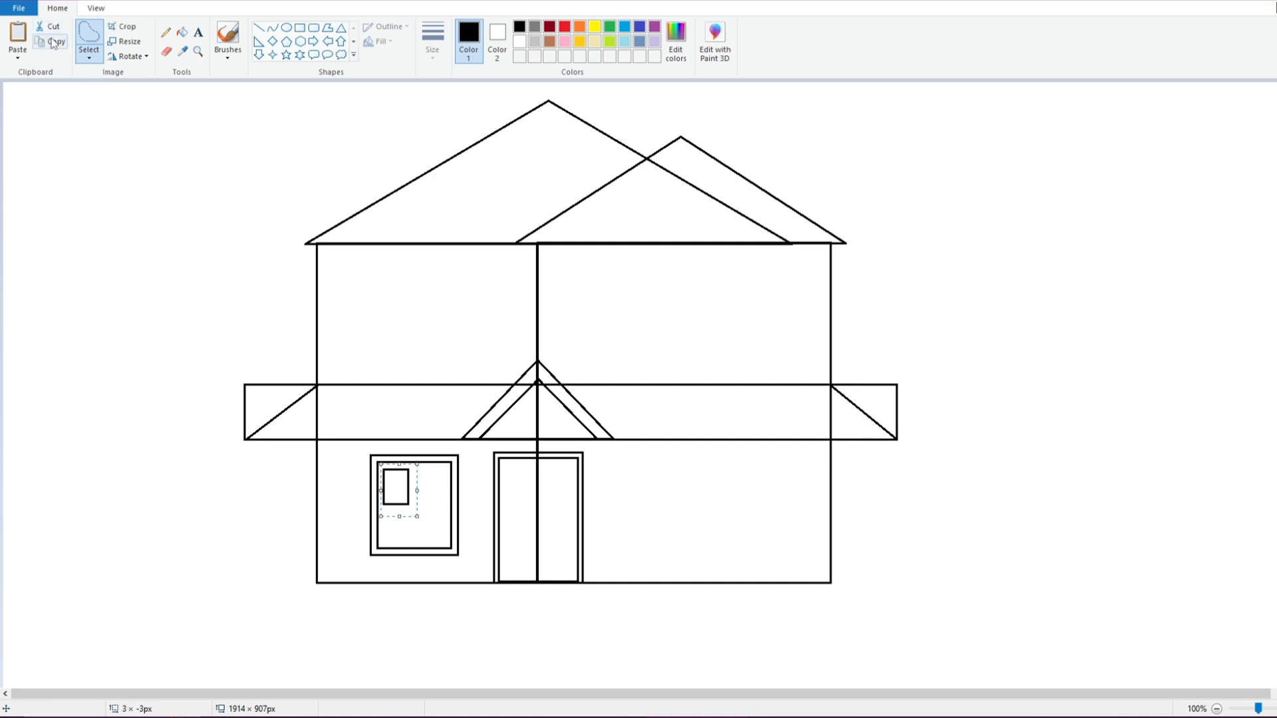
click(53, 43)
right_click(87, 193)
click(119, 231)
drag(19, 99, 433, 481)
Paste two more copies of the pane into the window's lower-left and lower-right corners.
right_click(136, 342)
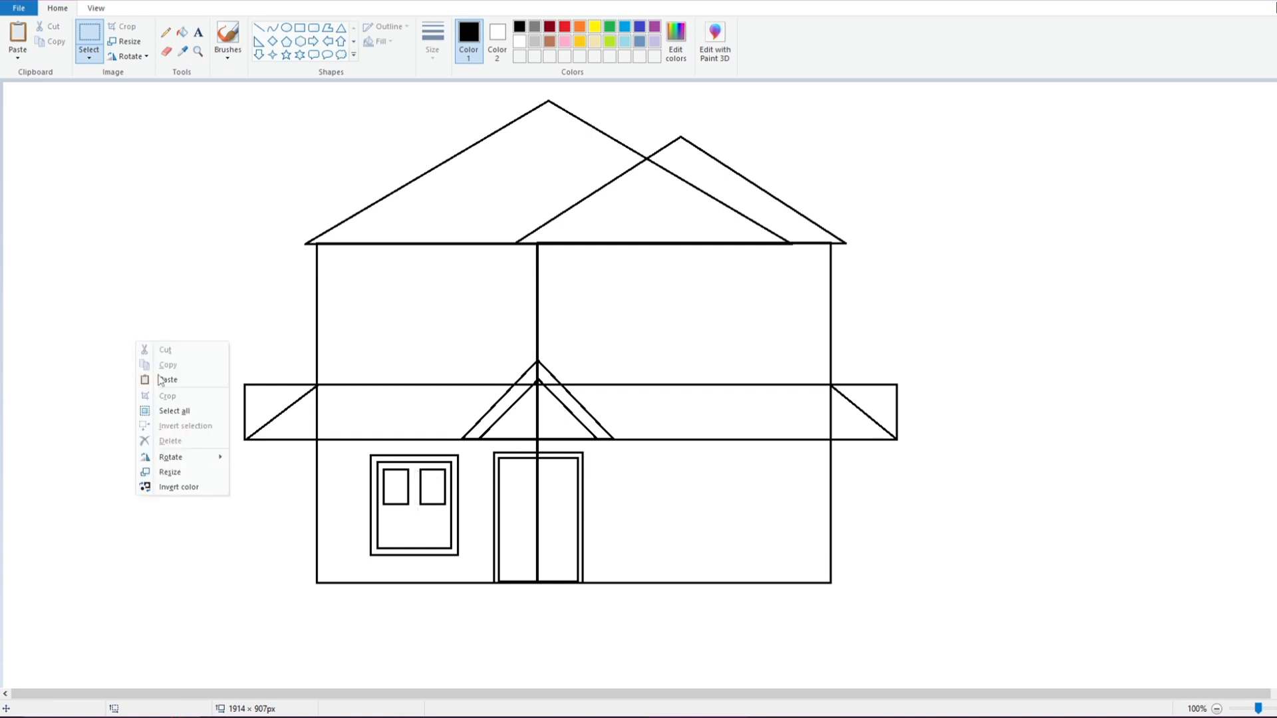
click(160, 381)
drag(20, 101, 402, 526)
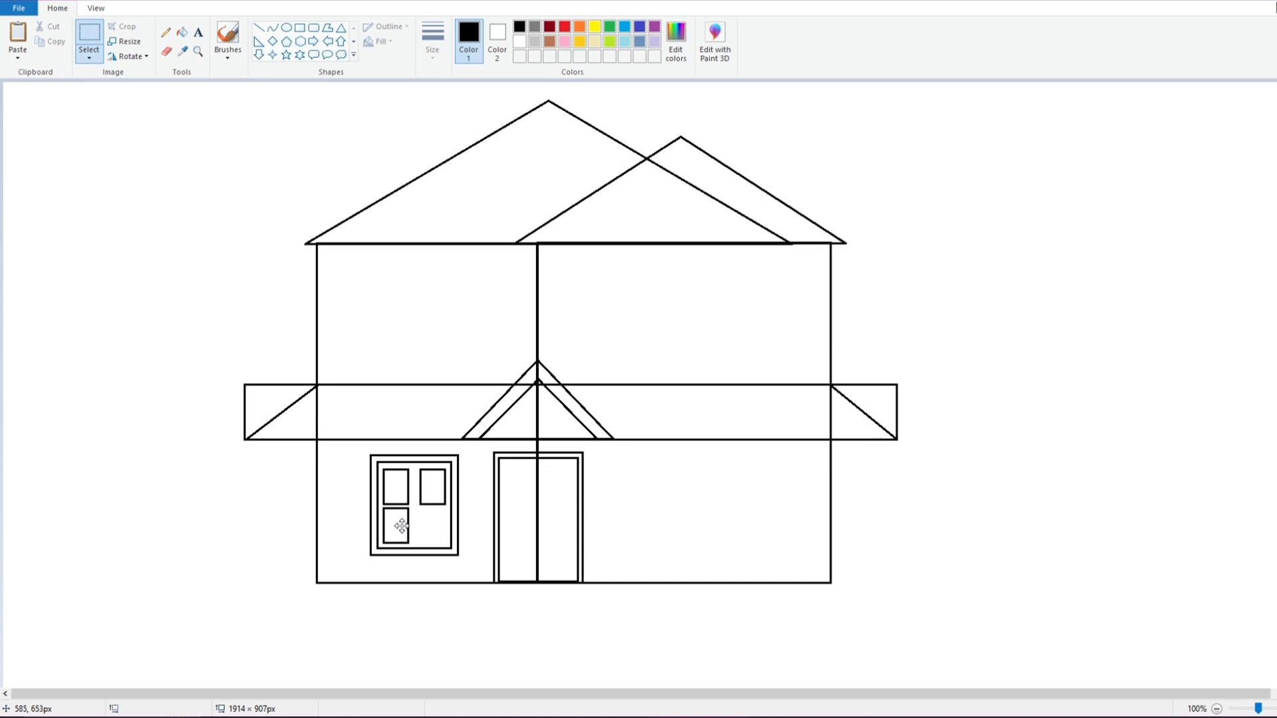
right_click(233, 462)
click(257, 501)
drag(17, 100, 431, 531)
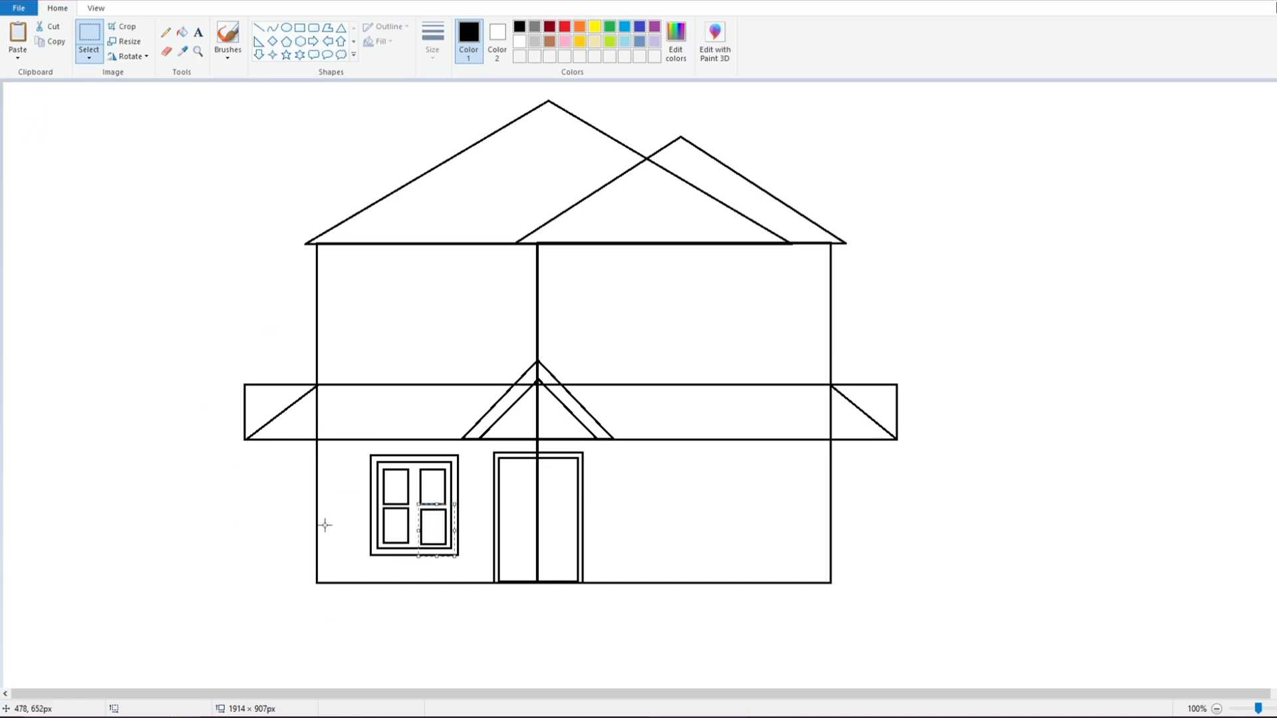
drag(356, 445, 470, 565)
drag(117, 198, 214, 355)
key(ctrl+v)
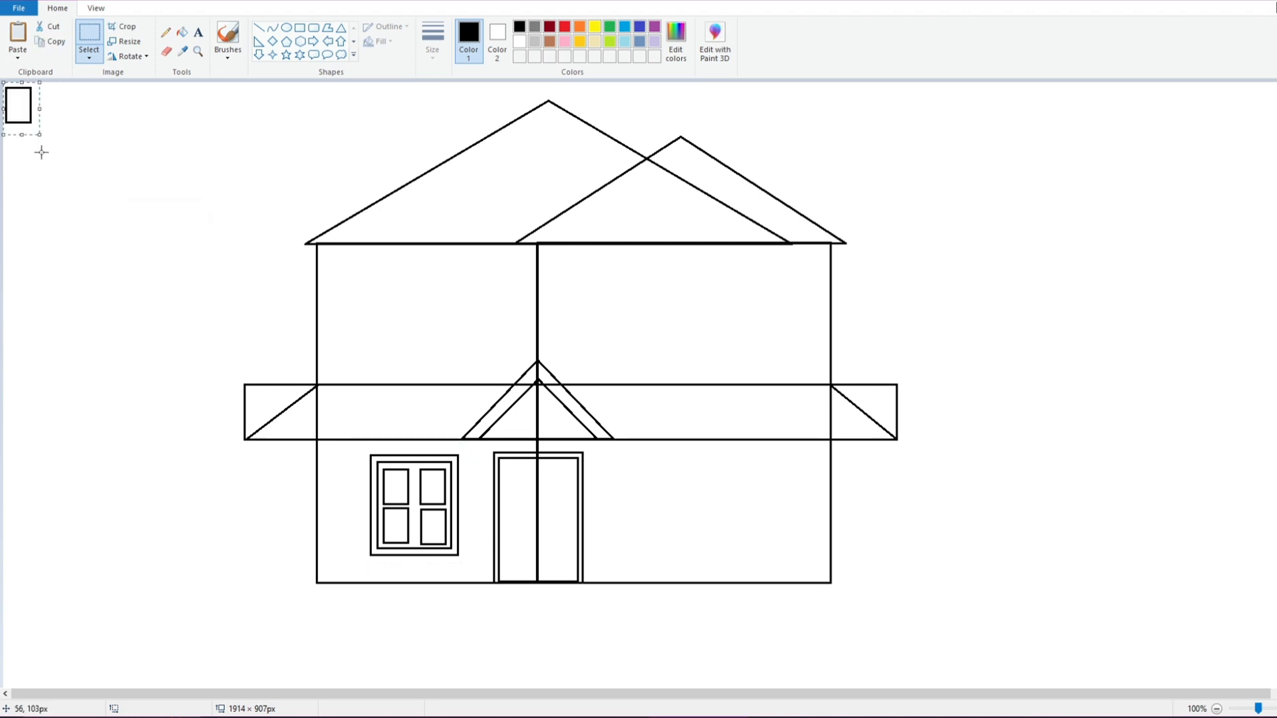
key(Delete)
drag(353, 439, 470, 570)
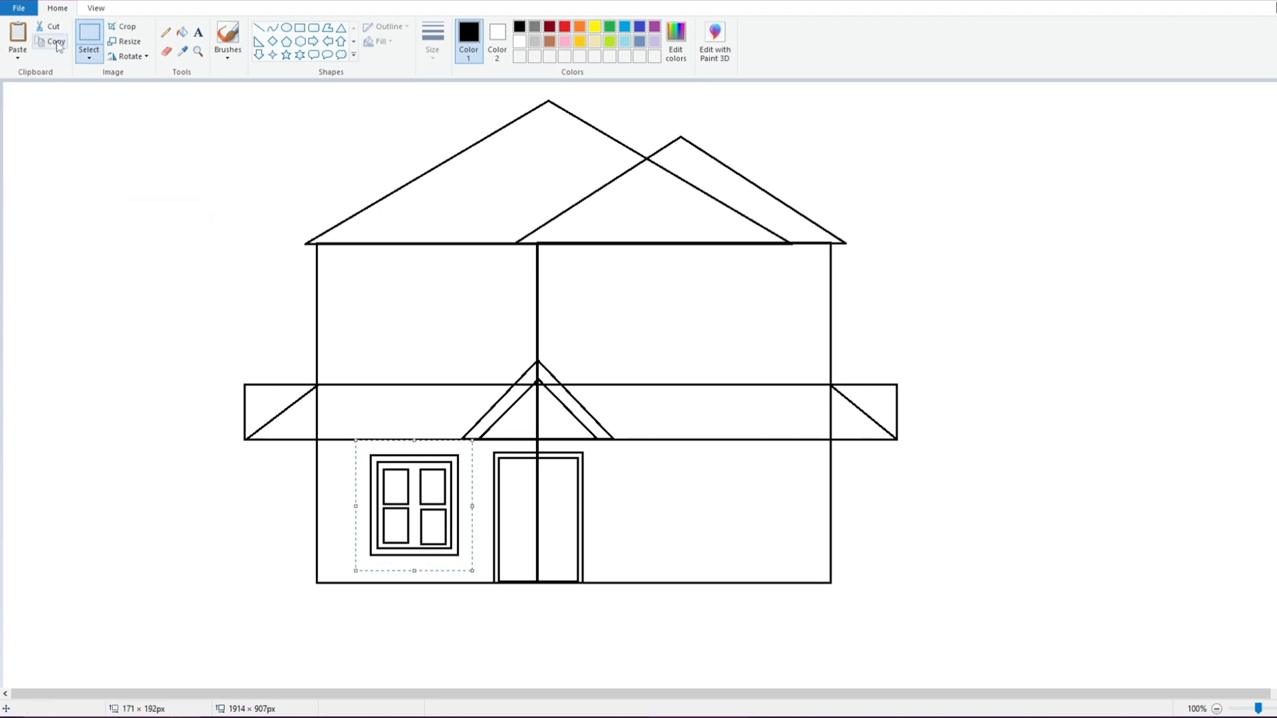
right_click(93, 154)
click(120, 198)
key(Delete)
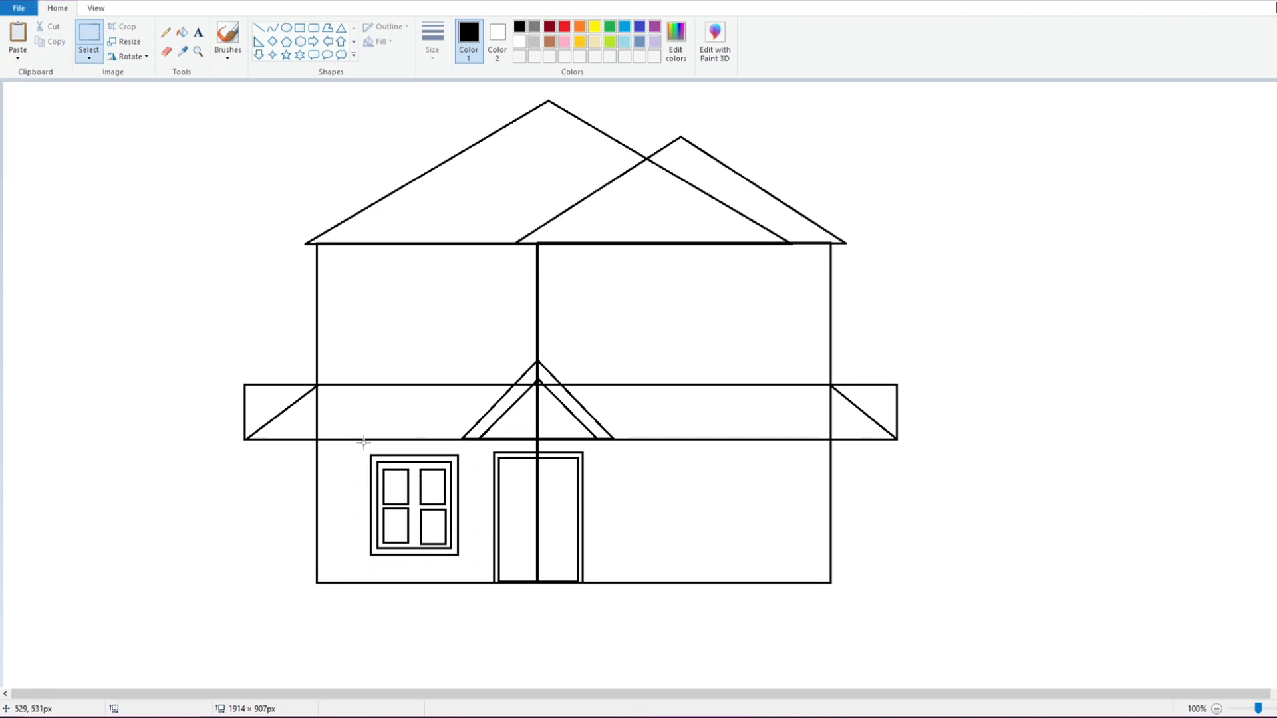
Copy the complete window and place the duplicate just right of the door, level with the original.
drag(365, 448, 473, 572)
right_click(92, 157)
click(121, 198)
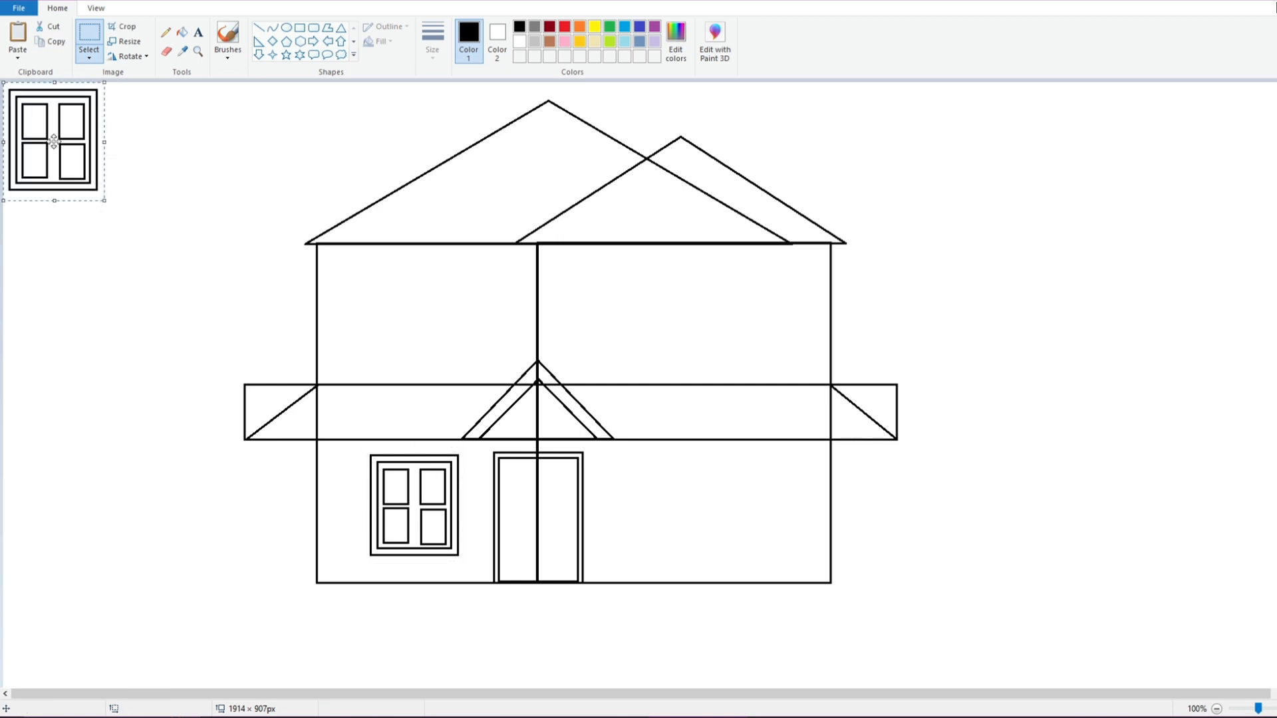
drag(62, 140, 659, 504)
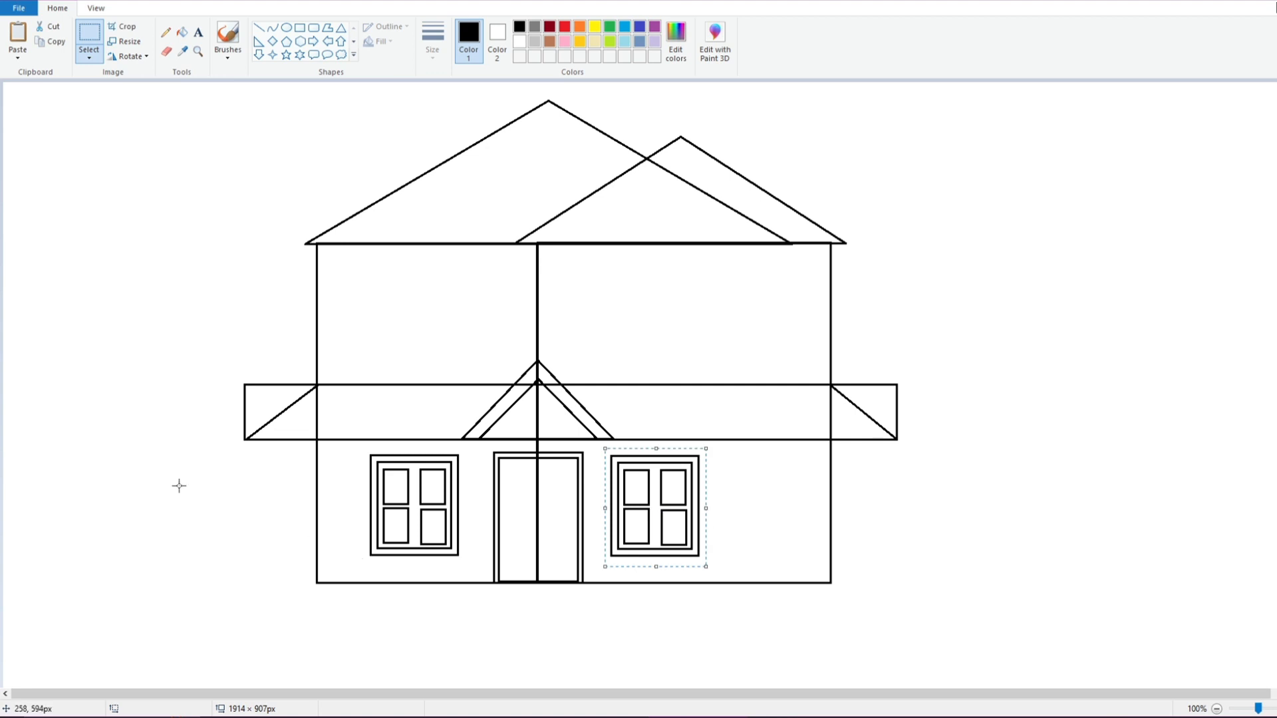
Paste another copy of the window near the right end of the ground-floor wall.
right_click(157, 377)
click(183, 416)
drag(95, 186, 797, 522)
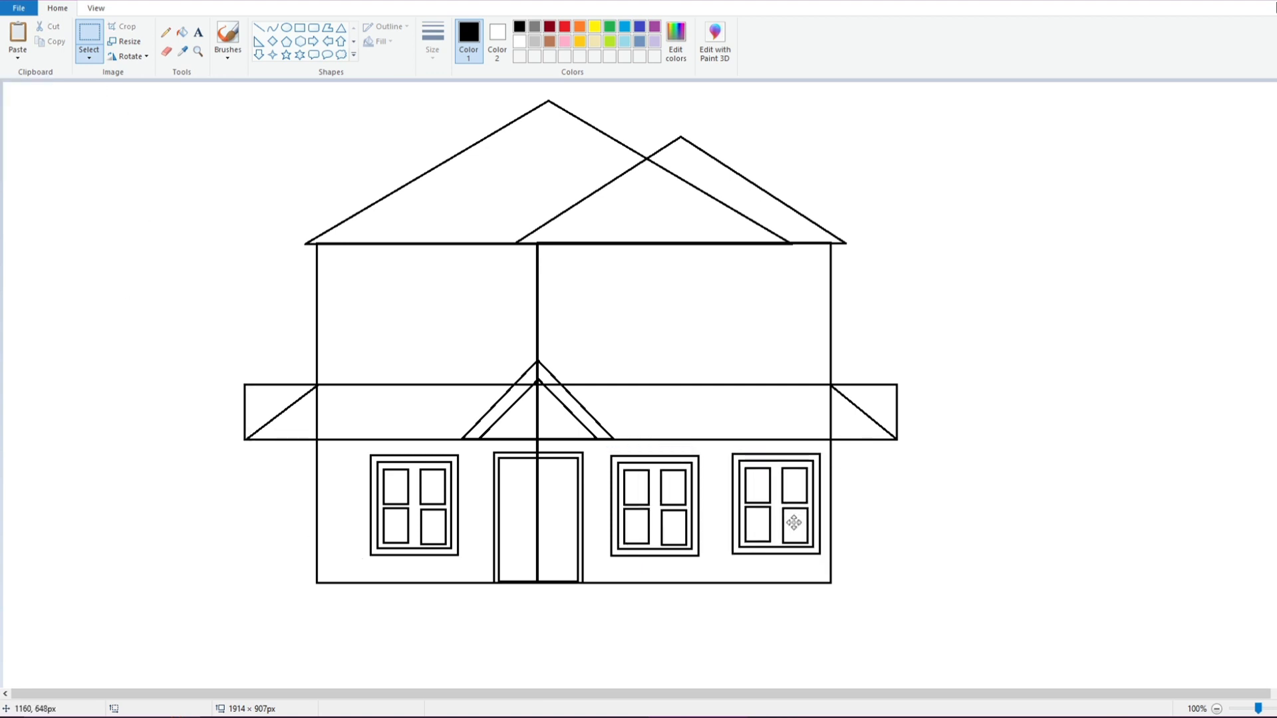
Draw a small upright rectangle in the blank area left of the house and place a copy directly beside it.
click(299, 28)
drag(114, 174, 129, 205)
click(89, 37)
drag(79, 95, 148, 219)
key(ctrl+c)
right_click(75, 125)
click(100, 162)
drag(43, 179, 148, 188)
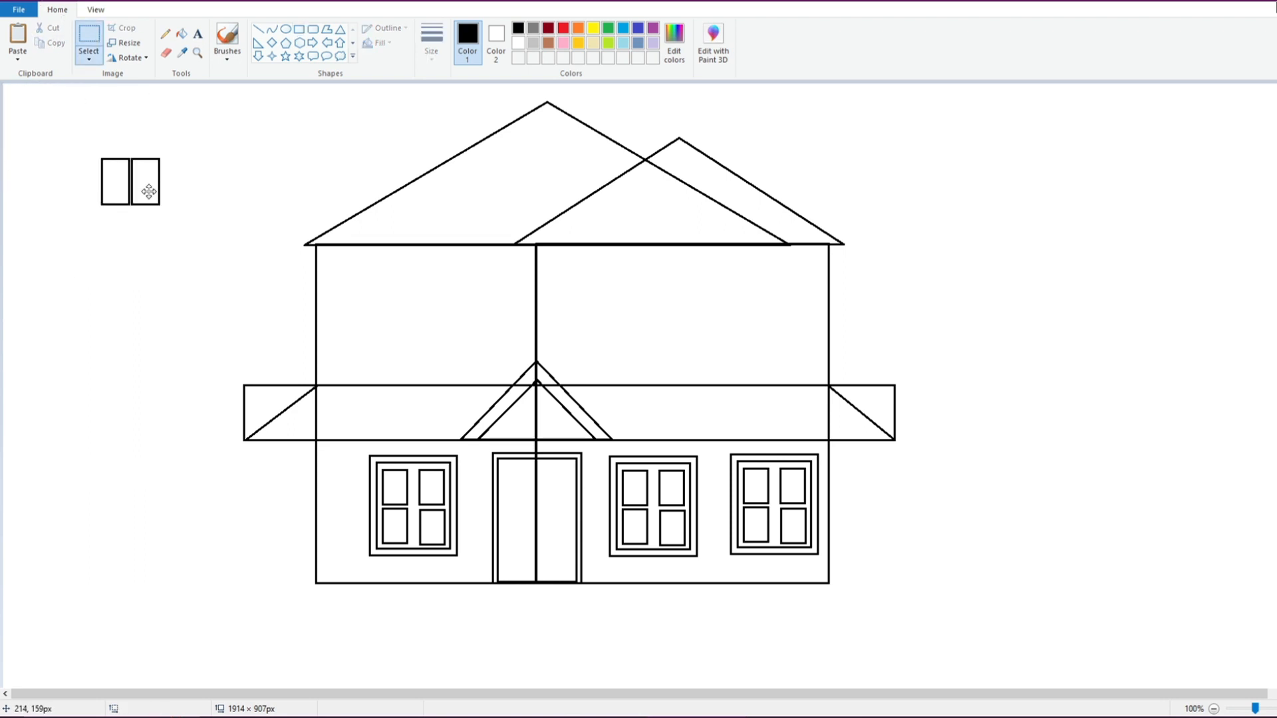
click(49, 210)
Copy the pair of small rectangles and place the duplicate beside it to form a row of four.
drag(77, 142, 163, 227)
click(51, 42)
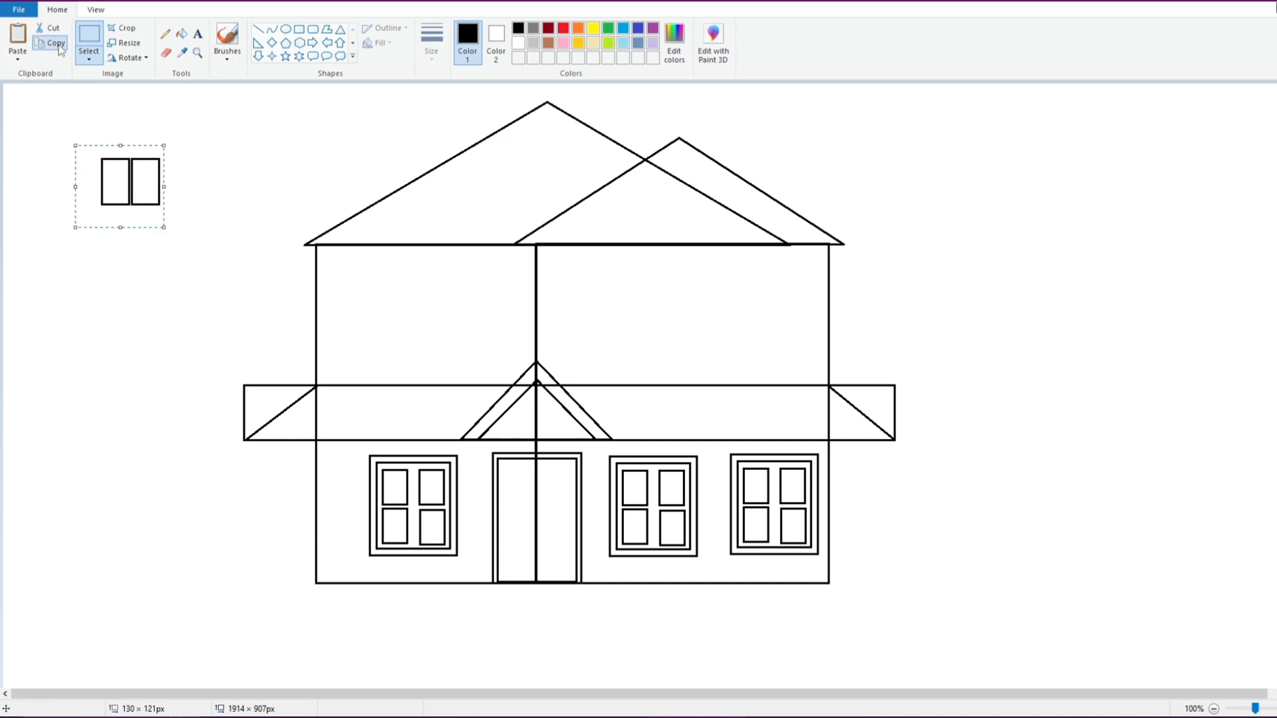
right_click(70, 90)
click(95, 127)
mouse_move(56, 124)
mouse_down()
mouse_move(69, 172)
mouse_move(189, 180)
mouse_up()
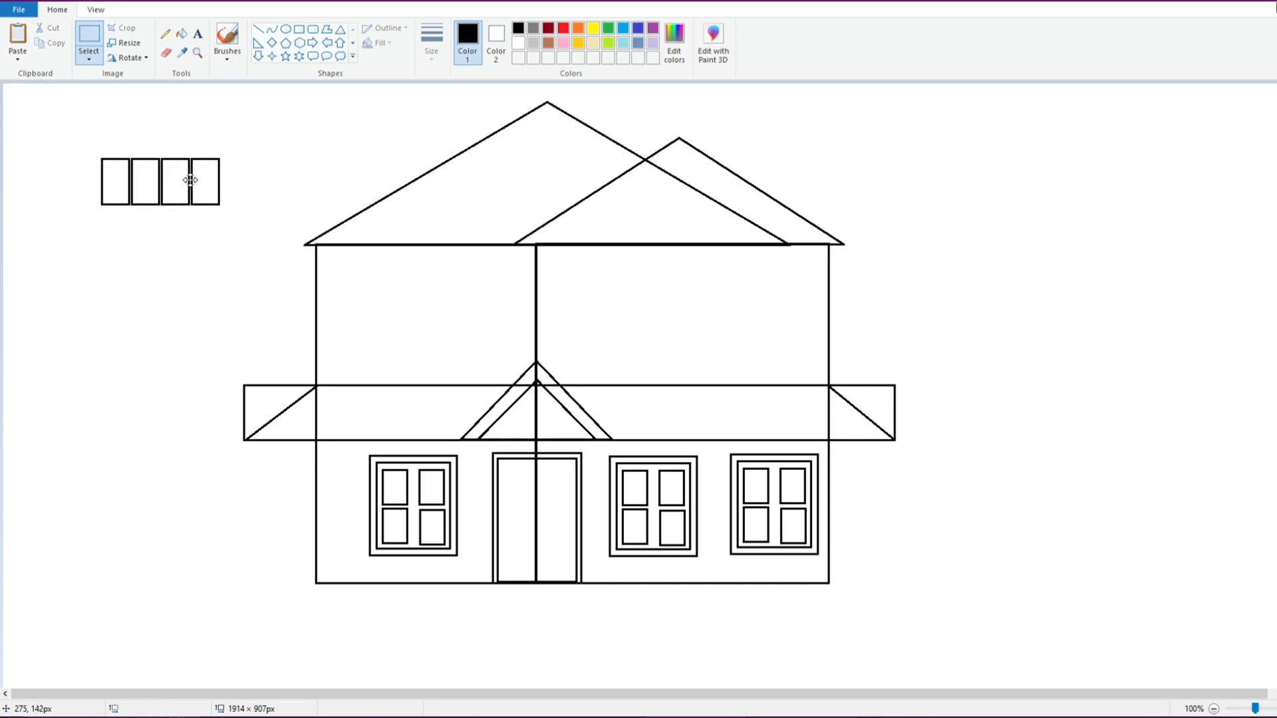
Copy the row of four small rectangles and place the duplicate directly below it to form two rows of four panes.
drag(77, 149, 230, 248)
click(50, 43)
right_click(63, 122)
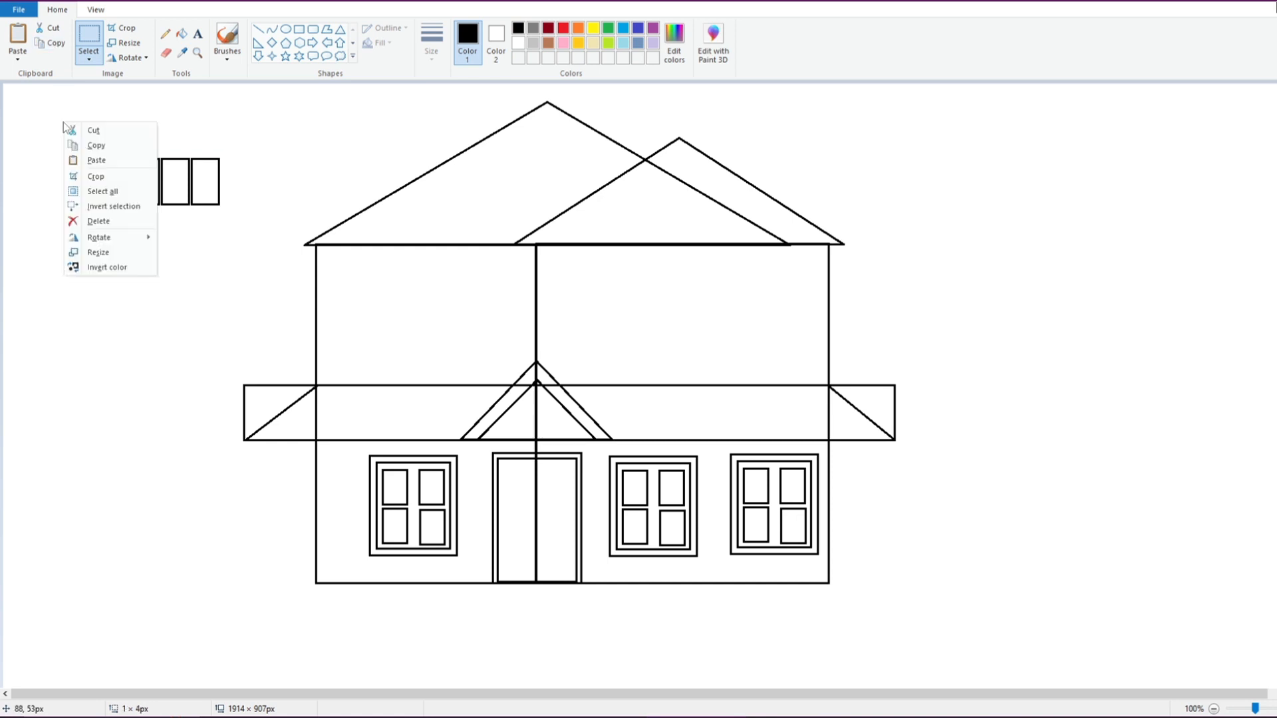
click(91, 159)
drag(70, 119, 142, 236)
click(135, 333)
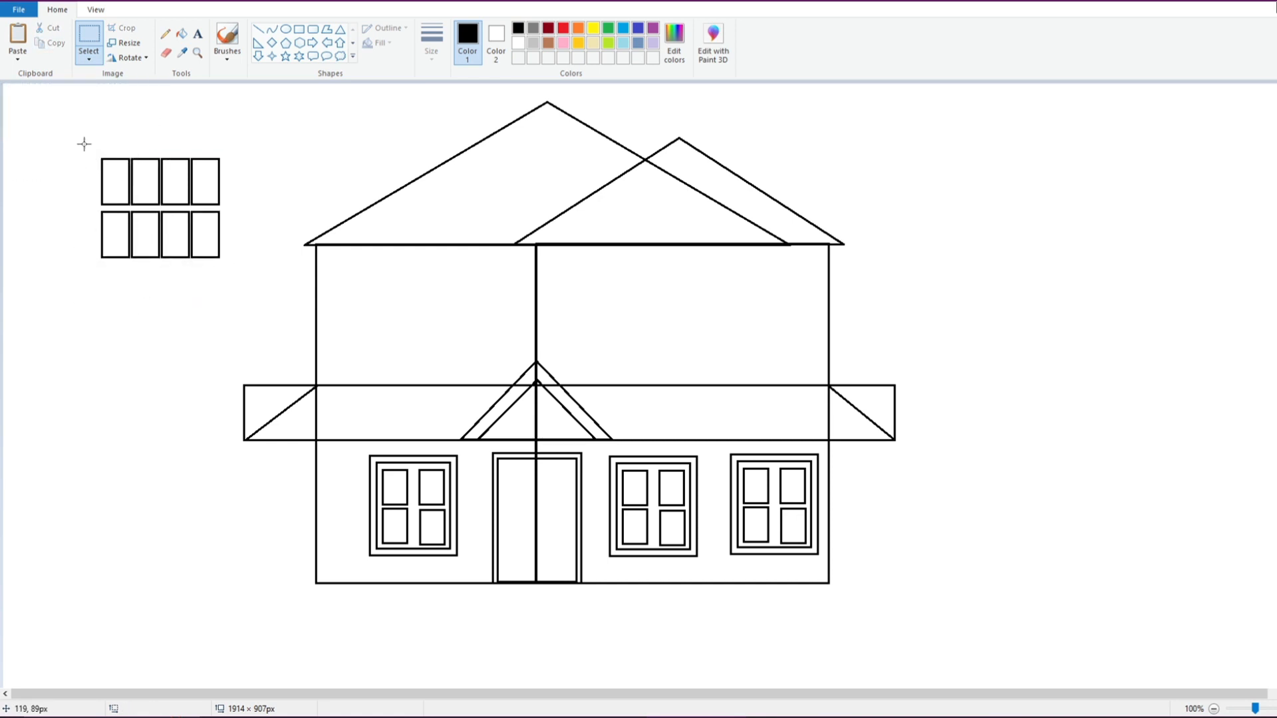
Draw a rectangle about 194 px wide closely around the eight panes as the inner window frame.
click(298, 28)
drag(96, 144, 225, 263)
drag(224, 203, 227, 203)
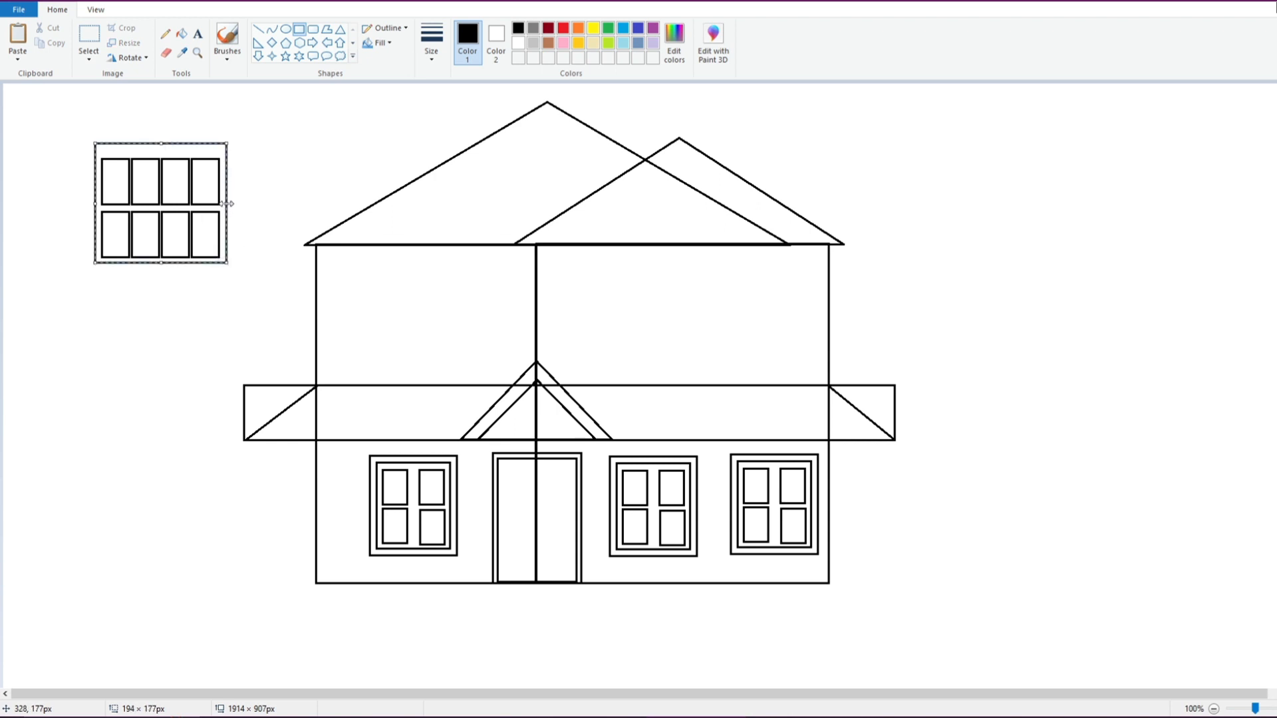
drag(163, 143, 163, 151)
click(83, 175)
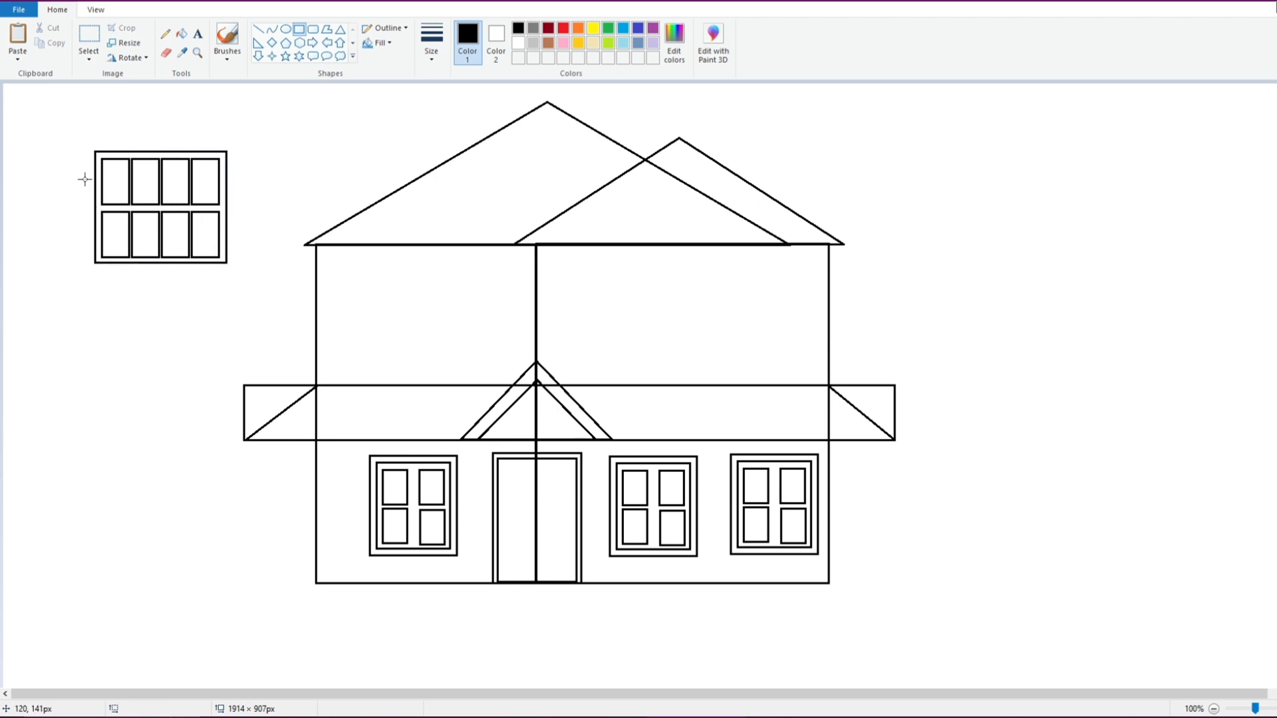
Draw an outer window frame of about 213 × 182 px evenly around the inner frame.
drag(83, 144, 232, 268)
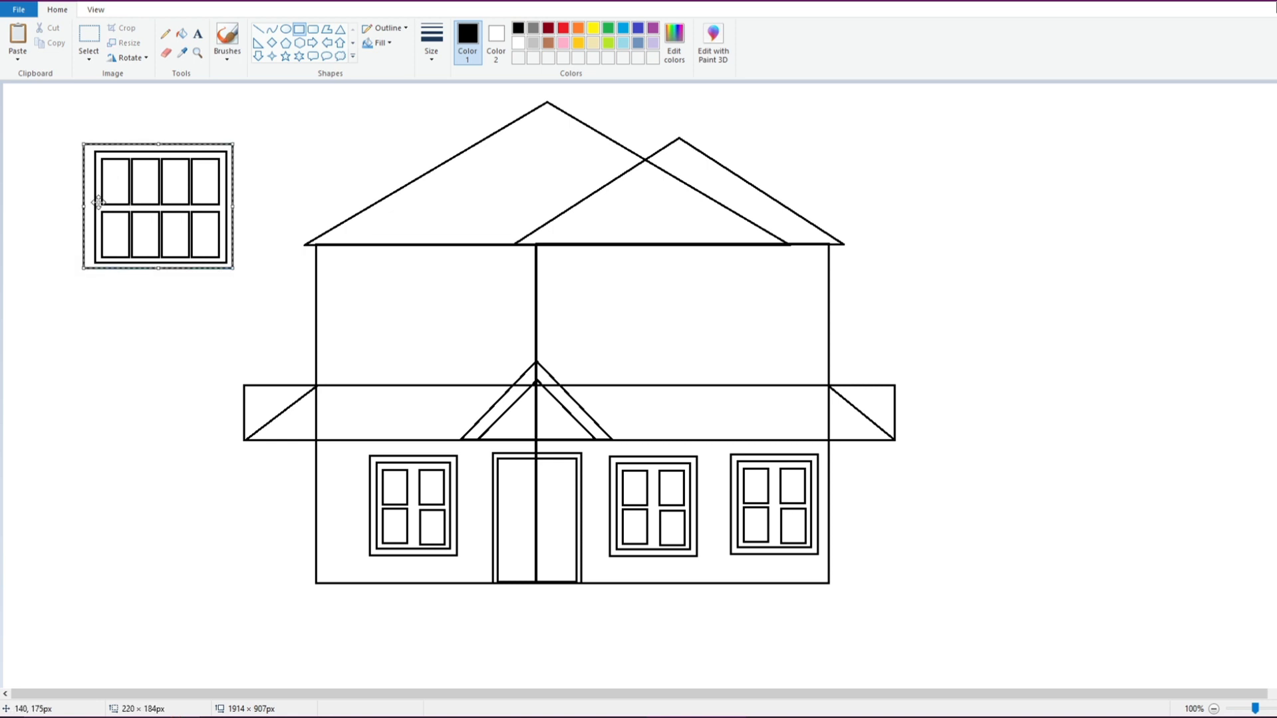
drag(82, 206, 88, 204)
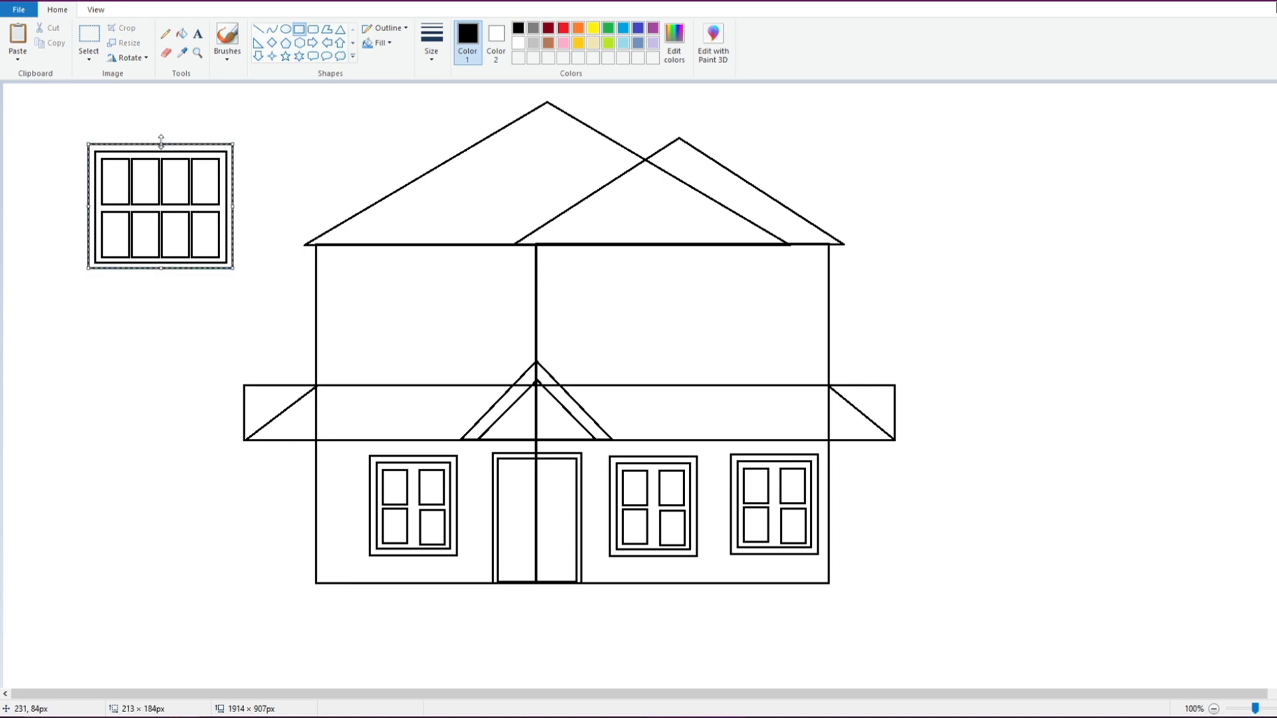
drag(161, 141, 161, 144)
click(67, 242)
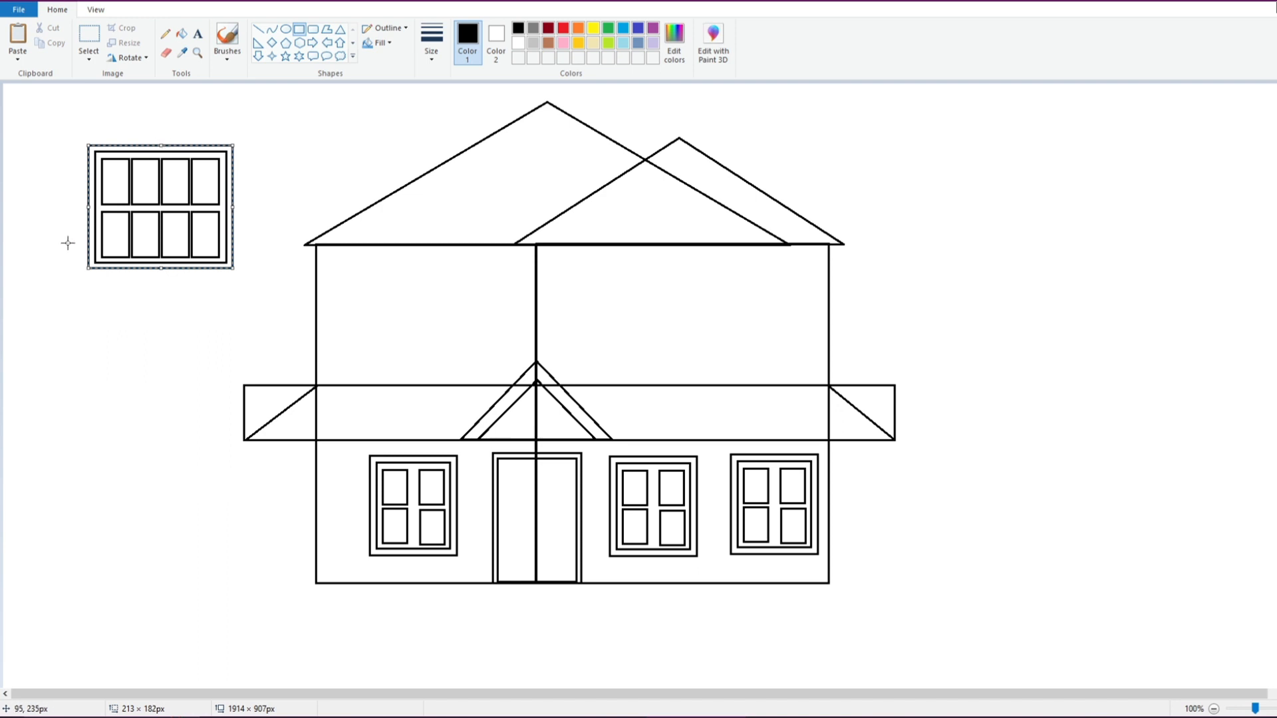
Move the finished eight-pane window onto the right-hand wall section of the upper storey.
click(89, 34)
drag(76, 128, 233, 286)
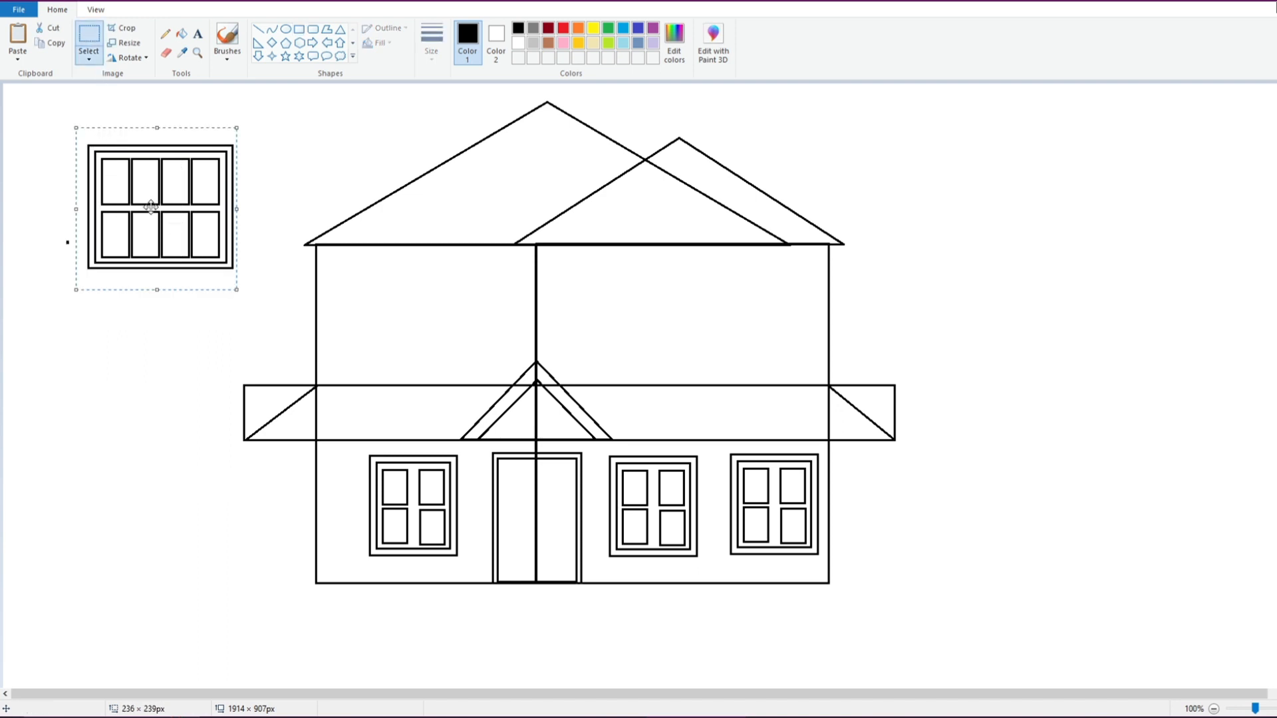
mouse_move(151, 206)
mouse_down()
mouse_move(609, 329)
mouse_move(680, 315)
mouse_up()
click(921, 272)
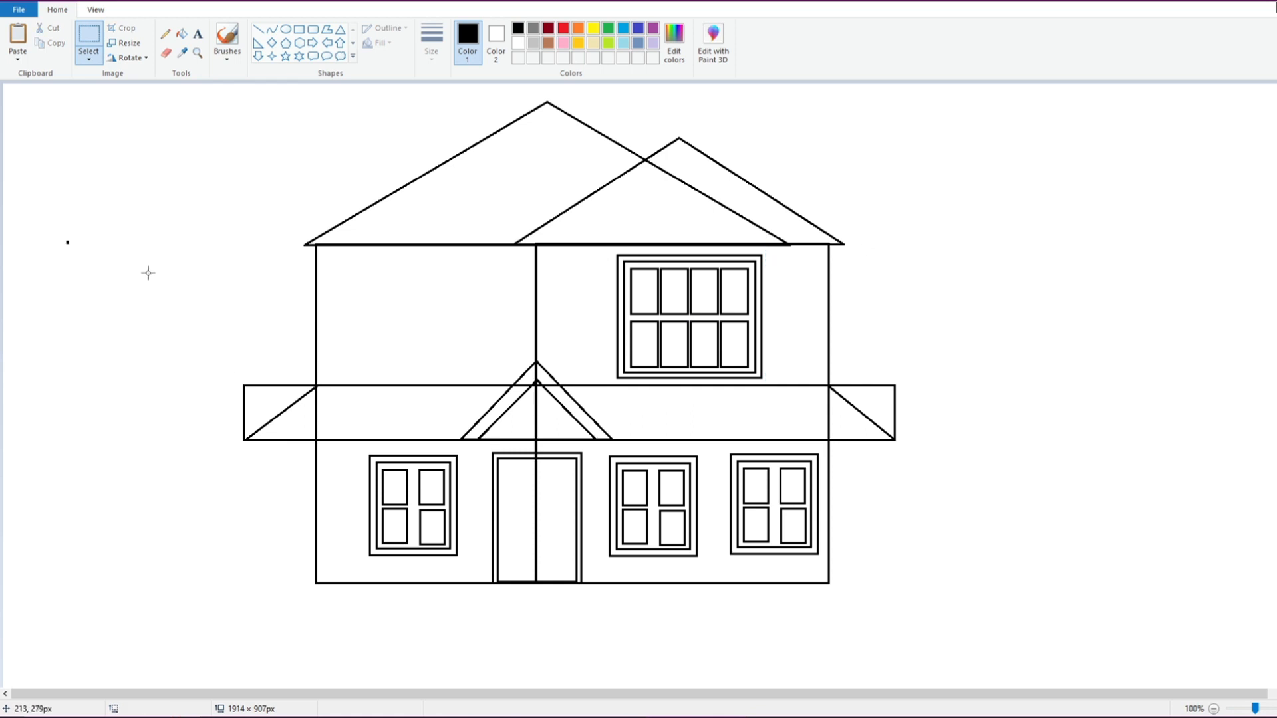
Draw a small upright rectangle in the blank area left of the house and copy it twice to form a row of three.
click(298, 29)
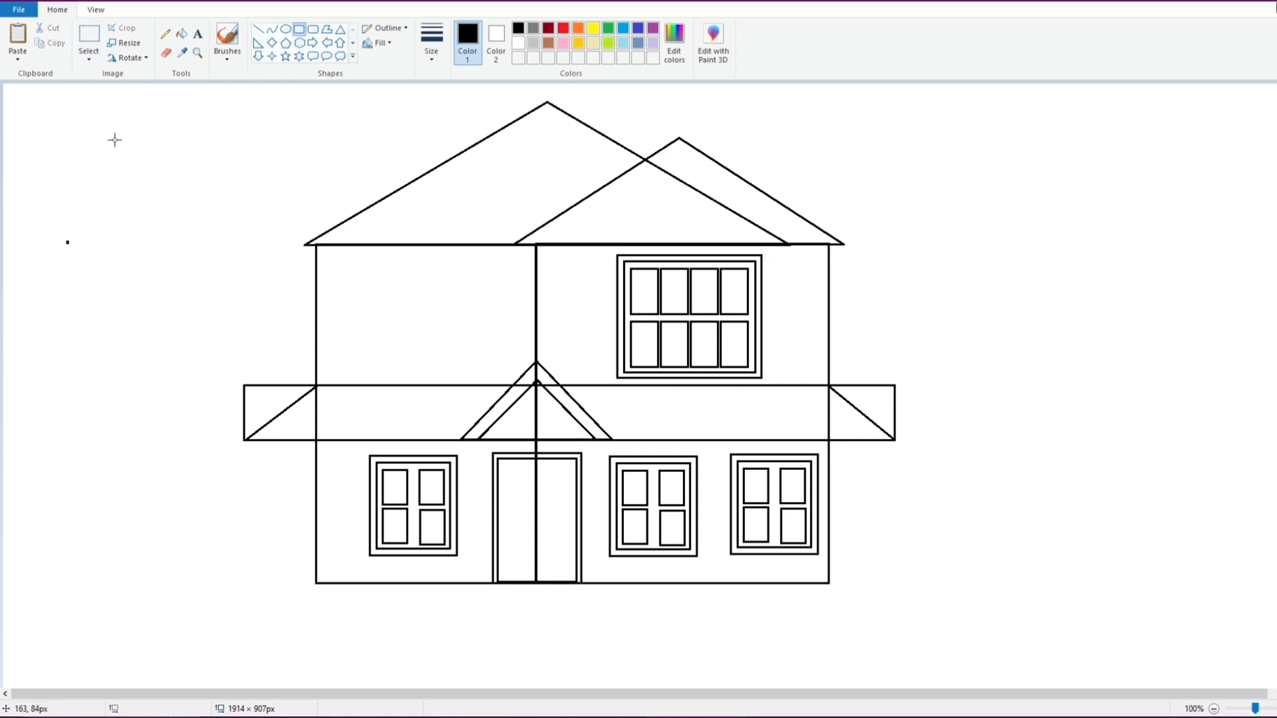
drag(114, 139, 143, 187)
click(89, 37)
drag(86, 118, 172, 202)
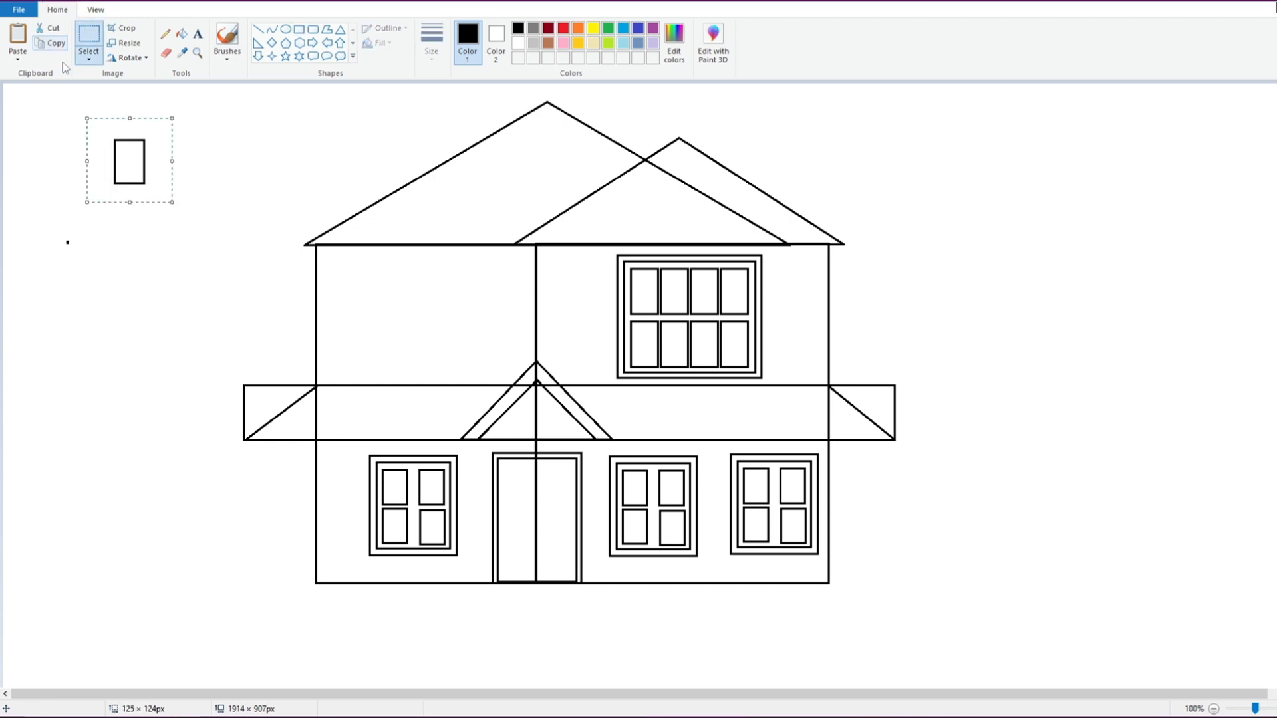
key(ctrl+v)
right_click(73, 203)
click(110, 246)
drag(53, 138, 168, 173)
click(108, 185)
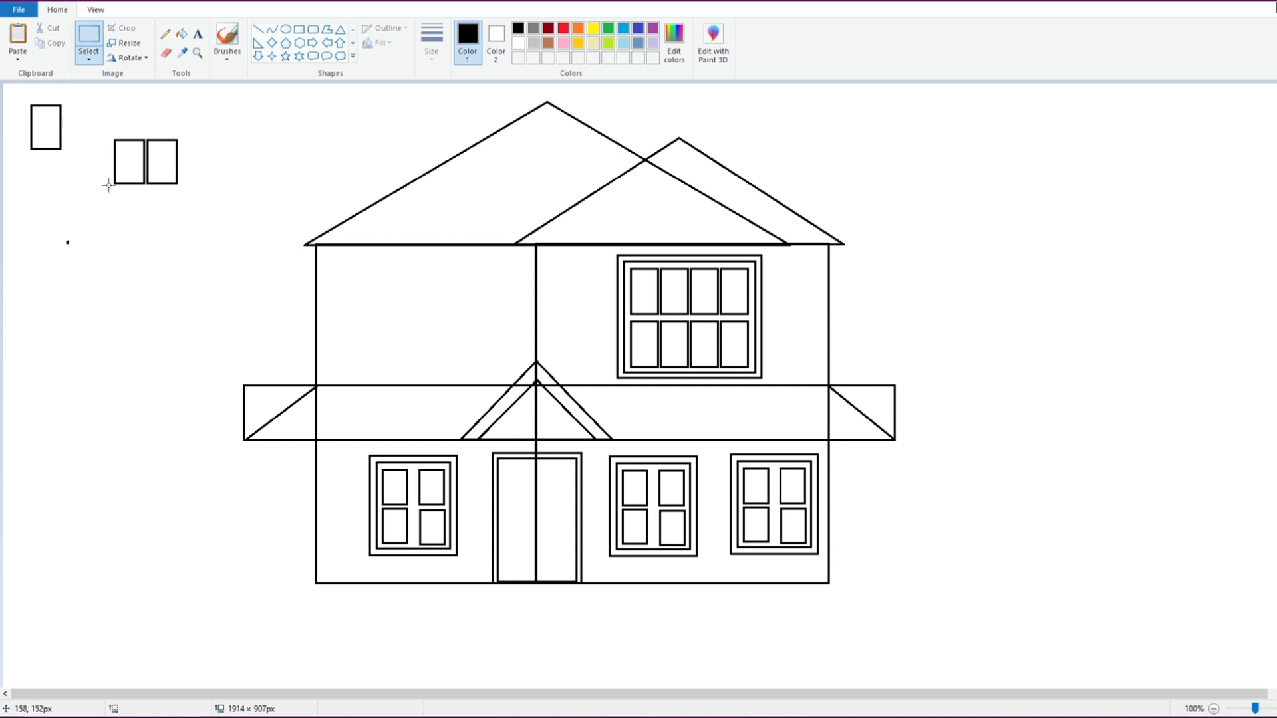
drag(25, 100, 69, 174)
drag(42, 125, 193, 165)
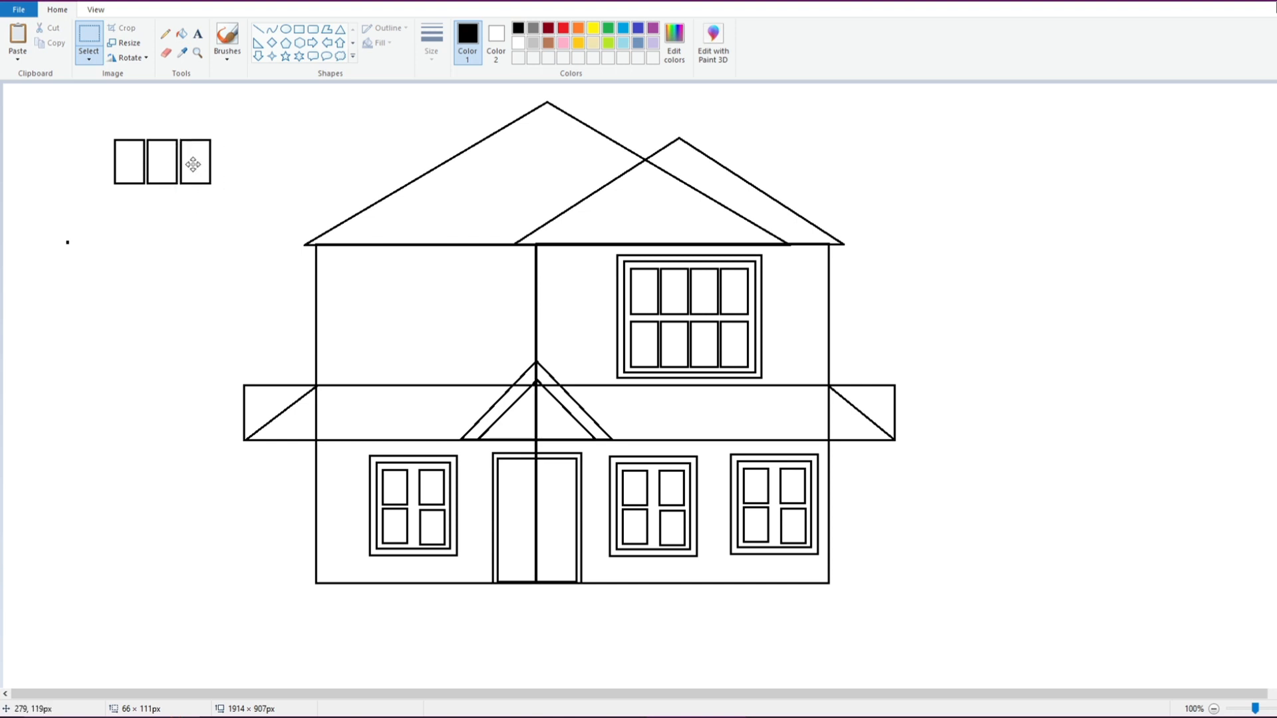
Copy the row of three rectangles and place the duplicate directly below it to form six panes.
click(105, 223)
drag(104, 127, 215, 218)
right_click(67, 75)
right_click(60, 130)
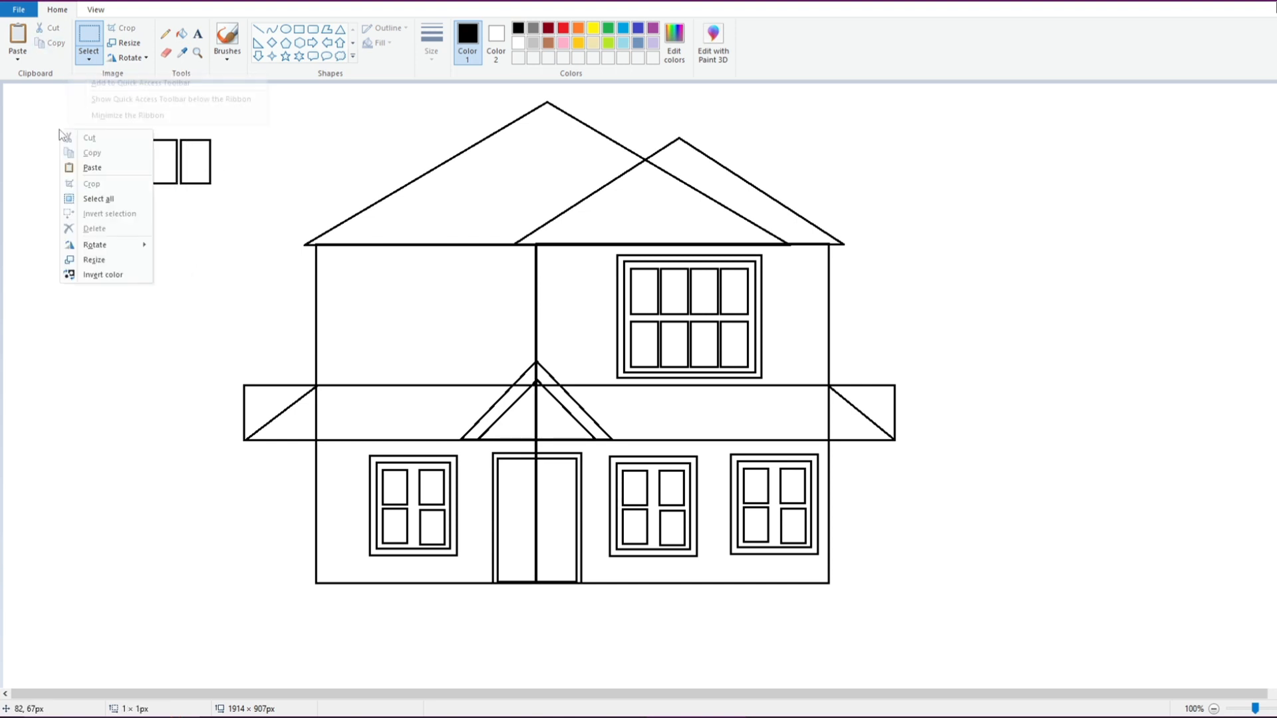
click(92, 168)
drag(57, 131, 156, 226)
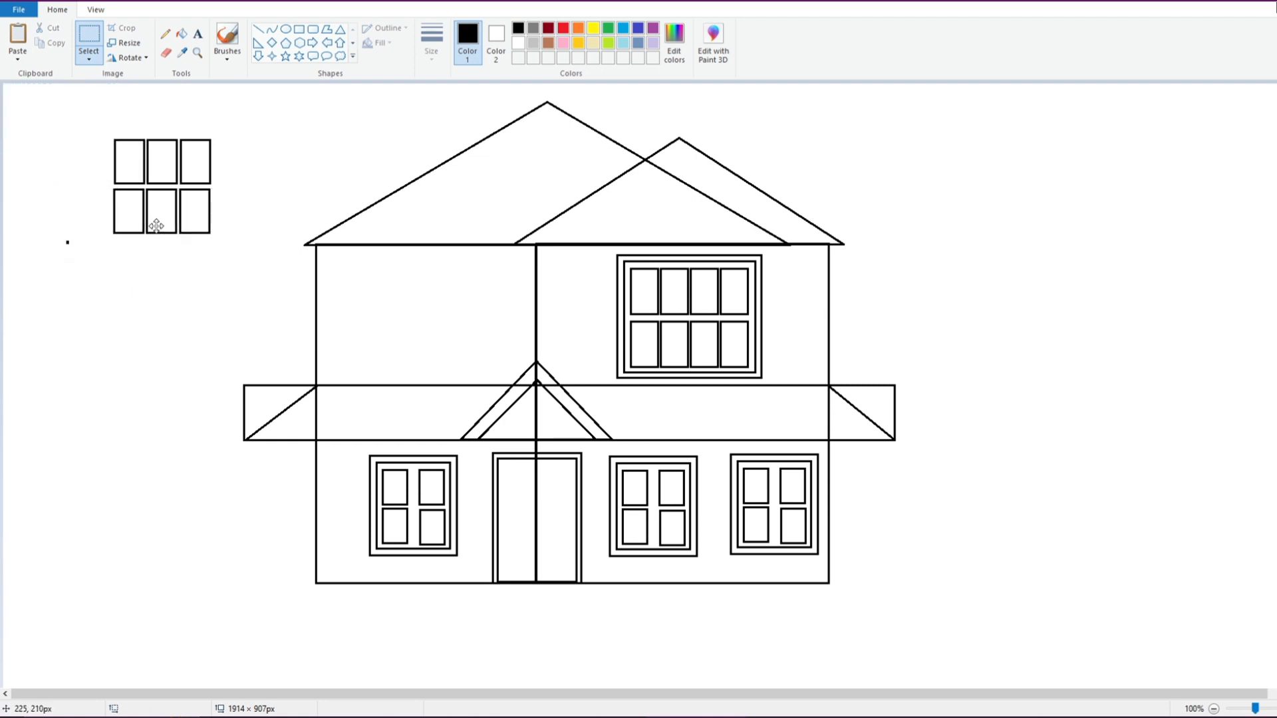
Draw an inner and a slightly larger outer rectangle around the six panes as a double window frame.
click(299, 29)
drag(95, 112, 217, 240)
drag(156, 113, 157, 134)
drag(94, 187, 108, 187)
click(133, 251)
mouse_move(102, 119)
mouse_down()
mouse_move(200, 248)
mouse_move(224, 248)
mouse_up()
mouse_move(163, 120)
mouse_down()
mouse_move(97, 126)
mouse_move(231, 262)
mouse_up()
Move the finished six-pane window onto the left-hand wall section of the upper storey.
click(88, 37)
mouse_move(157, 199)
mouse_down()
mouse_move(378, 325)
mouse_move(402, 323)
mouse_up()
click(163, 285)
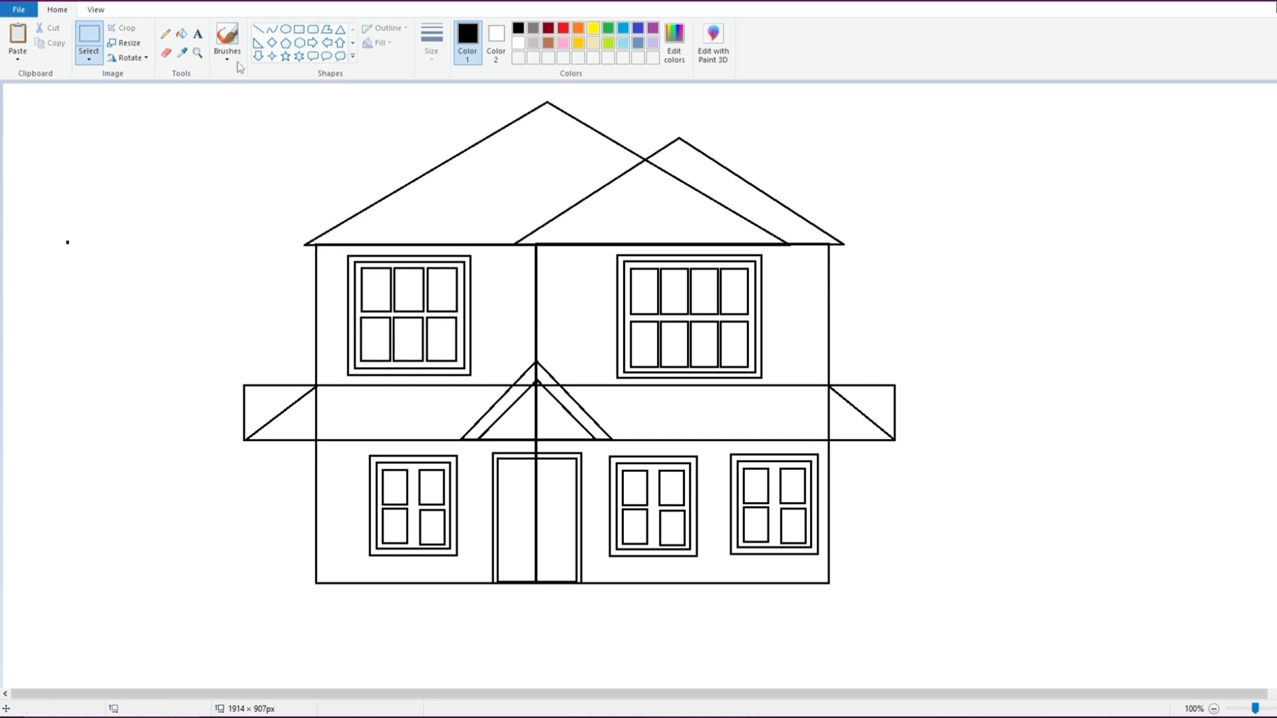
Erase the baseline of the porch gable and the wall lines running through its inside.
click(259, 30)
drag(311, 249, 829, 248)
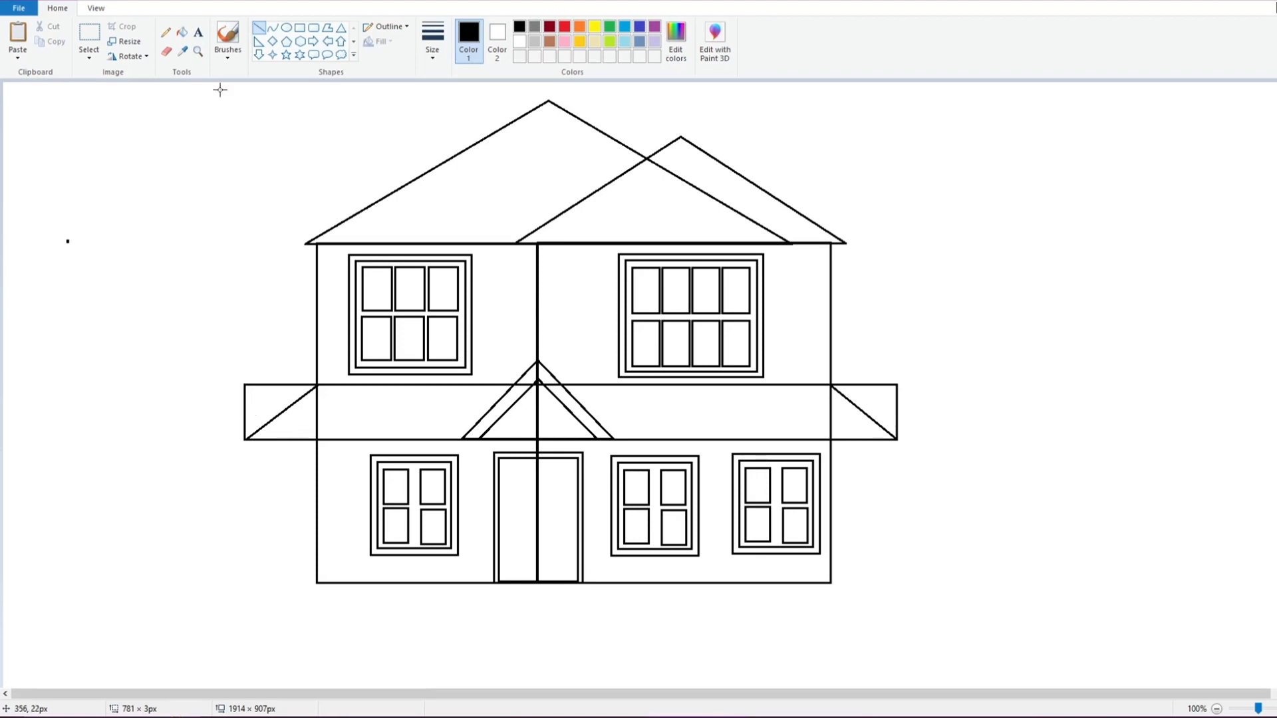
click(167, 51)
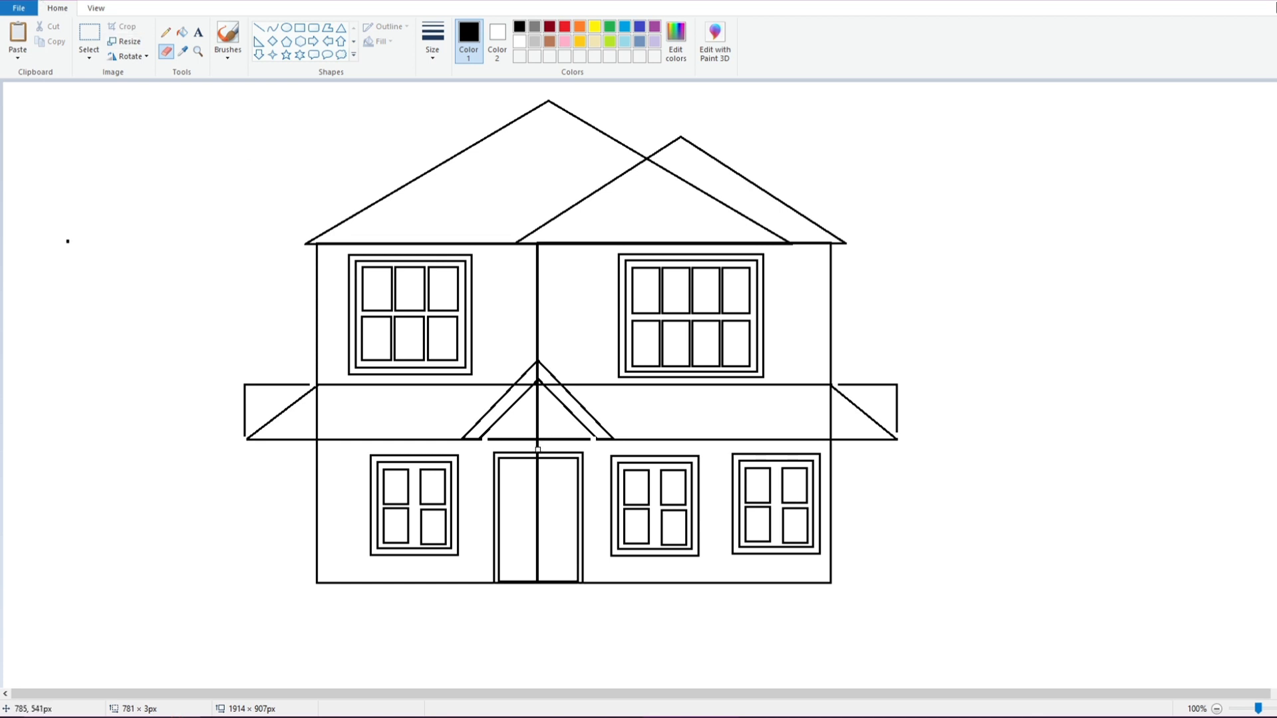
click(519, 41)
drag(538, 384, 538, 386)
mouse_move(540, 440)
mouse_down()
mouse_move(587, 443)
mouse_move(489, 440)
mouse_up()
Erase the outer corner lines beyond both slopes of the porch roof and the centre line through the door.
mouse_move(880, 384)
mouse_down()
mouse_move(836, 383)
mouse_move(900, 390)
mouse_move(900, 429)
mouse_up()
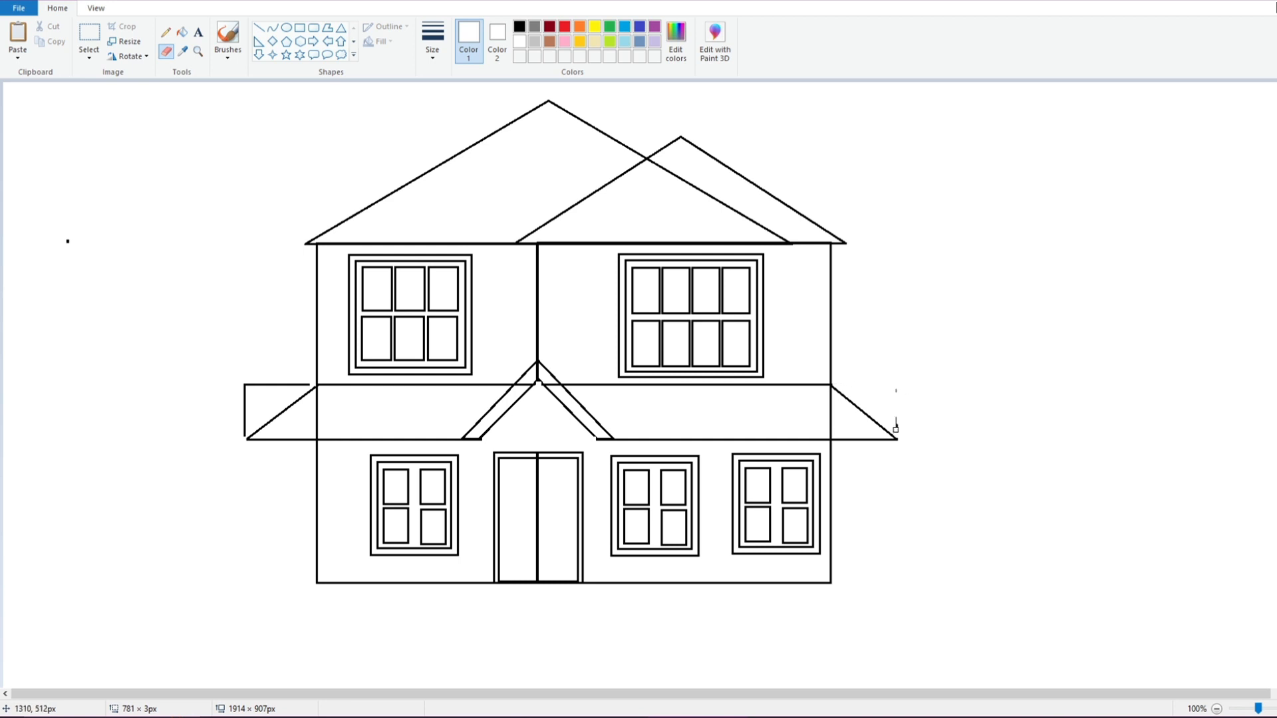
mouse_move(310, 384)
mouse_down()
mouse_move(246, 385)
mouse_move(242, 433)
mouse_move(246, 383)
mouse_move(273, 382)
mouse_up()
mouse_move(537, 542)
mouse_down()
mouse_move(536, 463)
mouse_move(537, 518)
mouse_up()
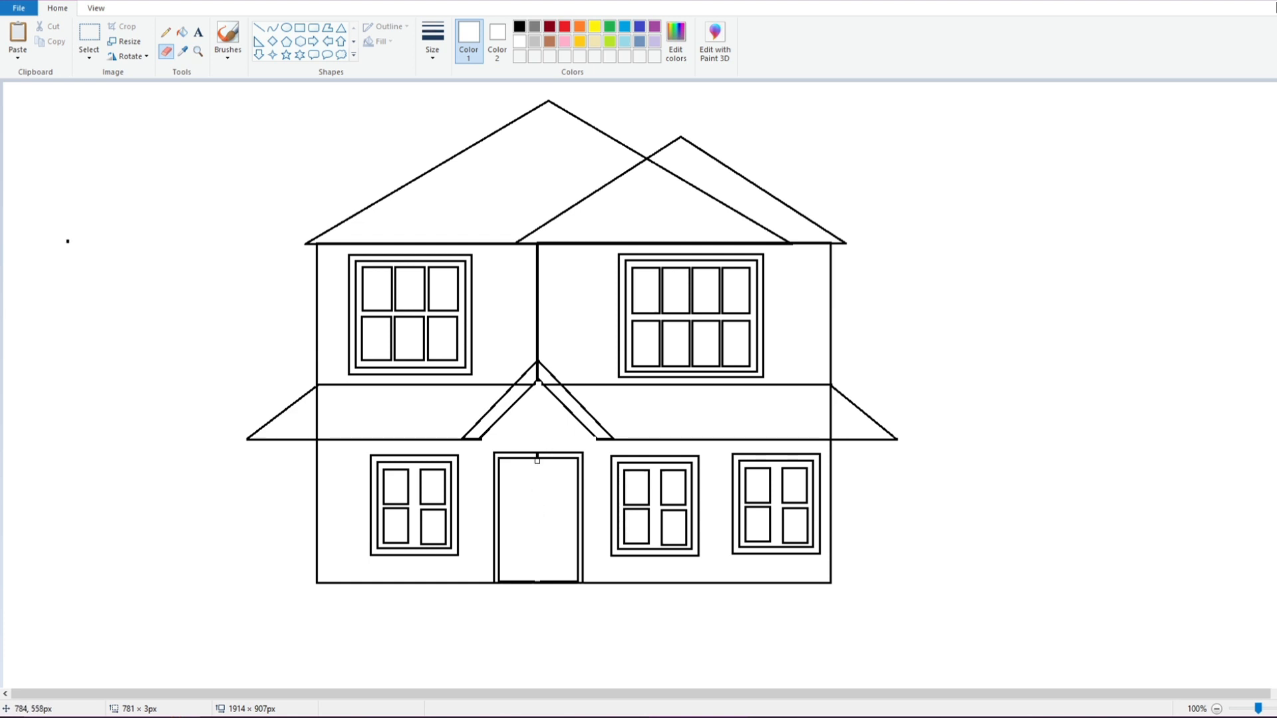
Close the gaps in the top edges of the outer and inner door frames with short horizontal lines.
click(258, 28)
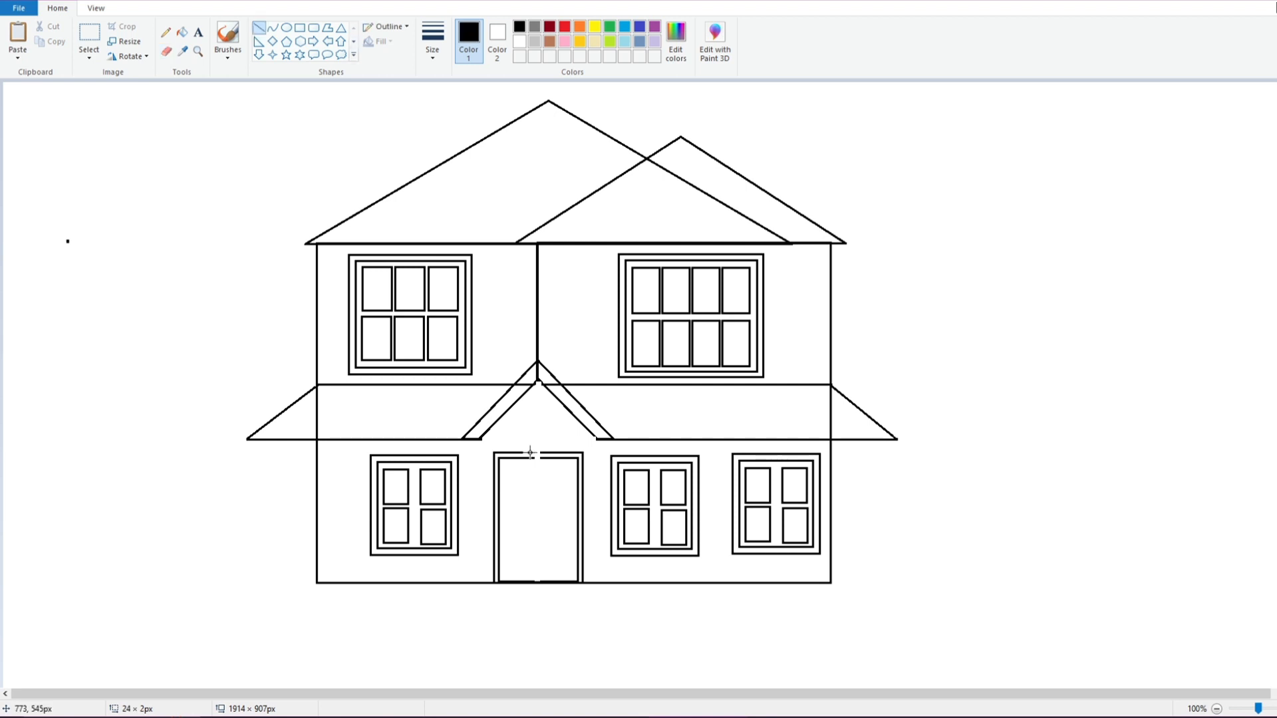
drag(532, 453, 549, 458)
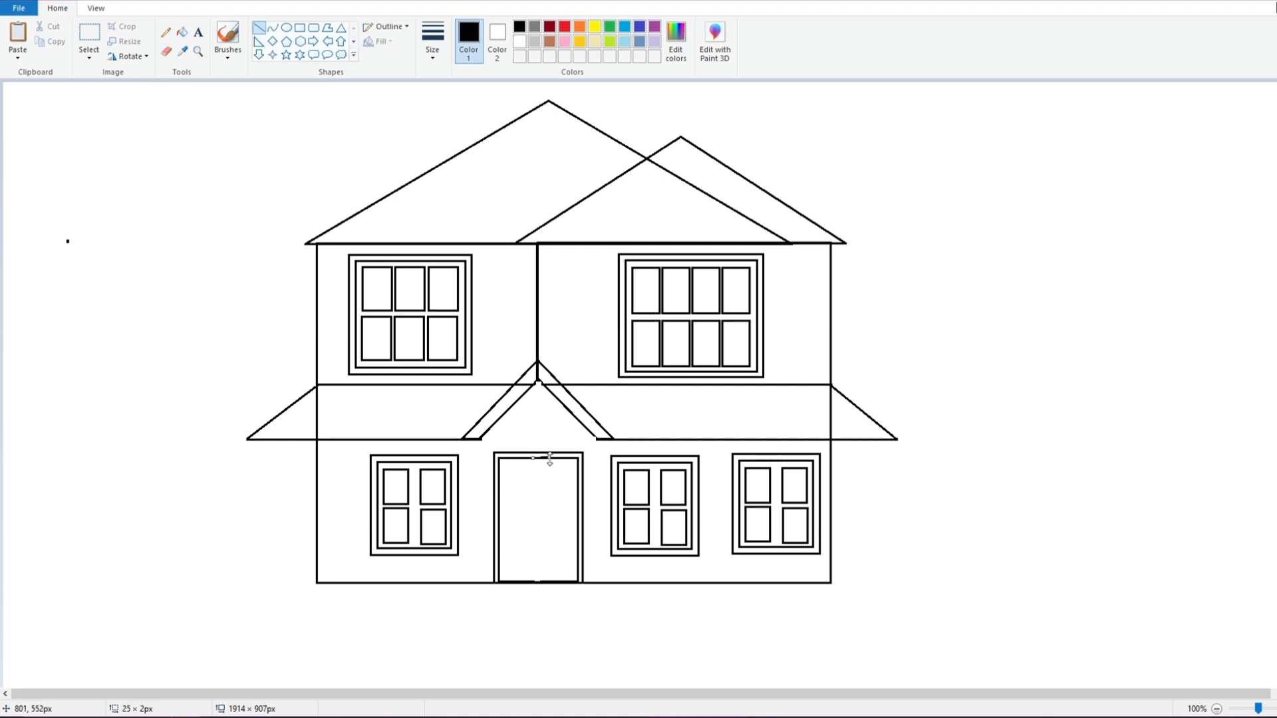
click(54, 0)
key(ctrl+z)
drag(528, 458, 562, 457)
click(913, 537)
Draw horizontal lines just above the porch roof's lower edge on both sides of the gable, about 307 and 417 px long.
drag(257, 433, 466, 433)
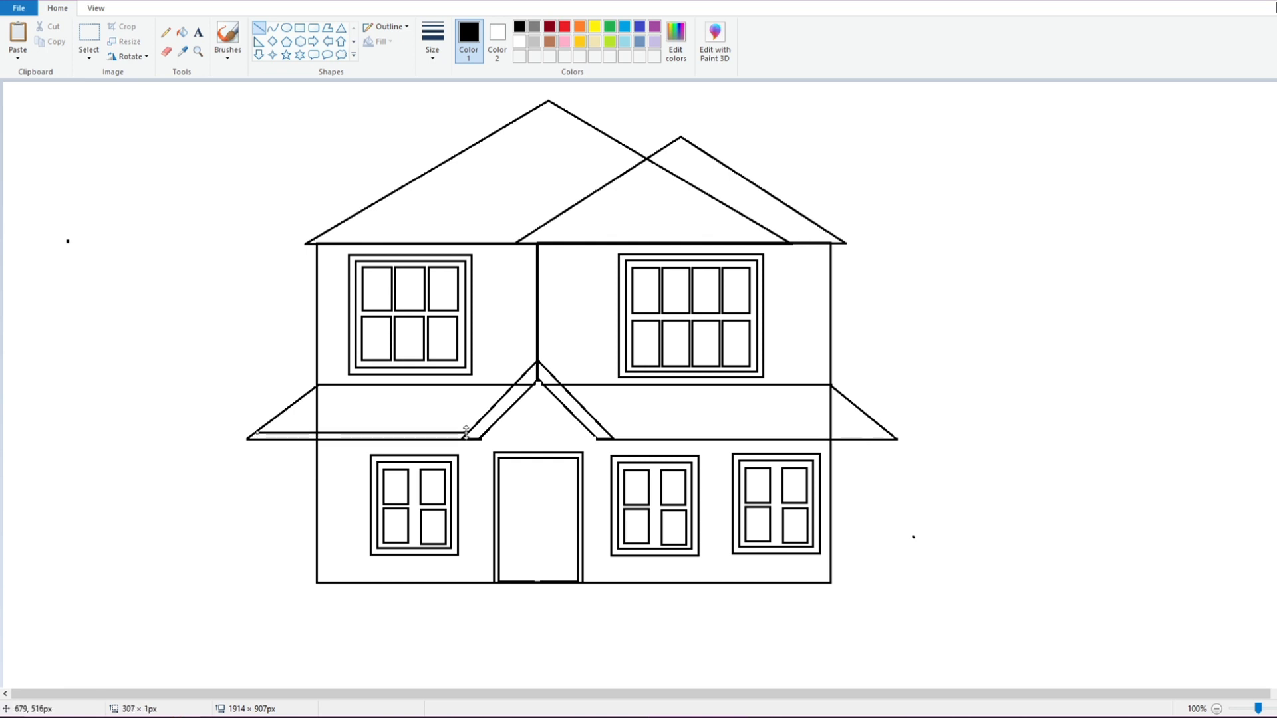
drag(607, 431, 892, 433)
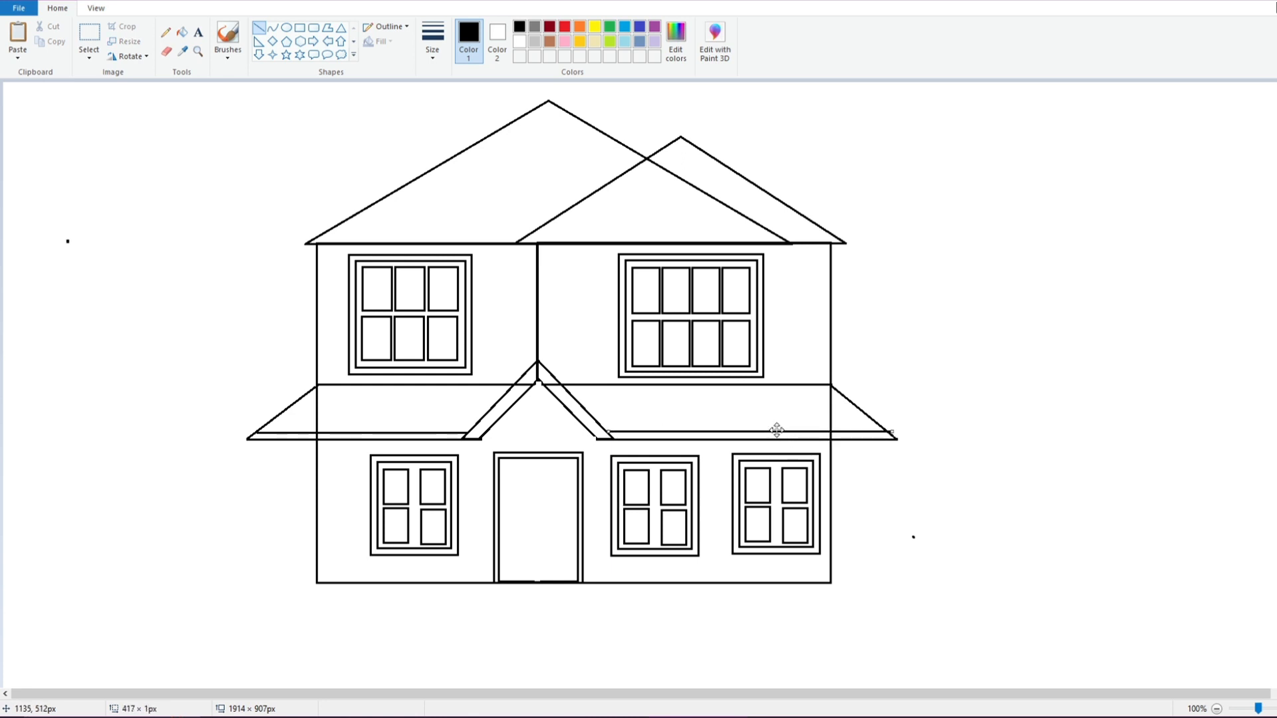
drag(890, 434, 891, 431)
click(951, 429)
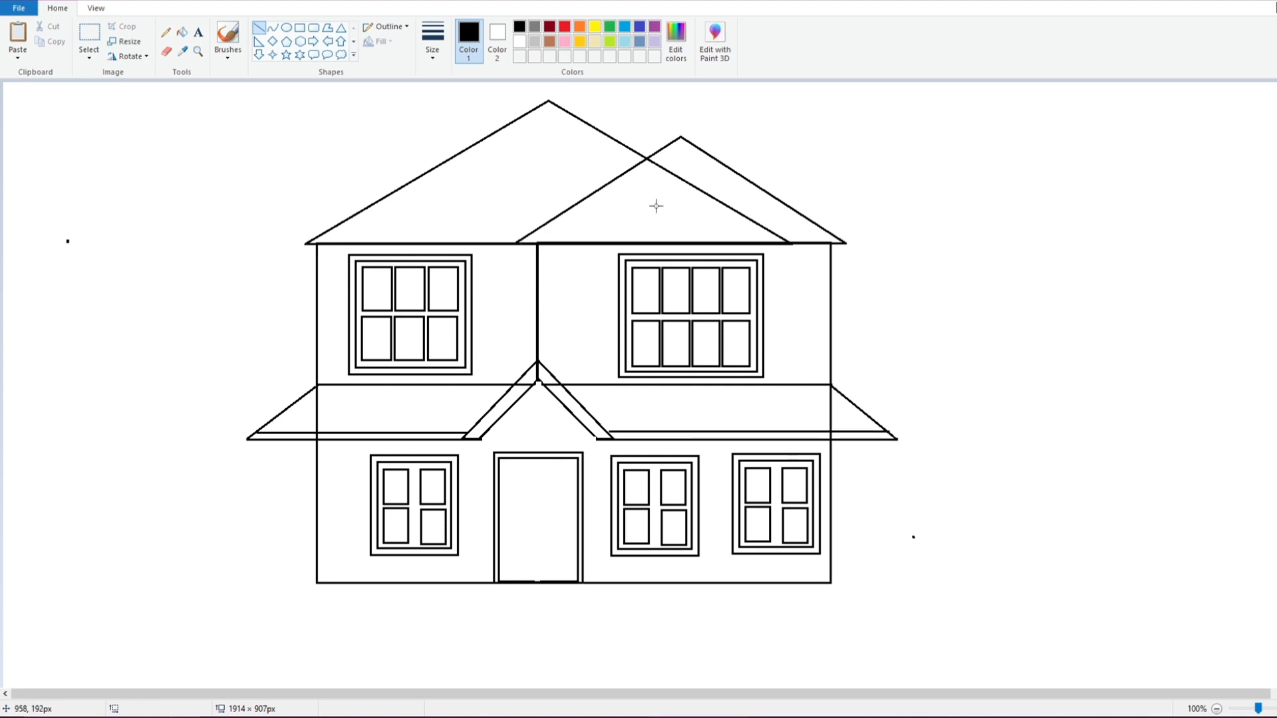
Erase the large roof's edge inside the smaller roof and repair the gap in the smaller roof's baseline.
click(166, 51)
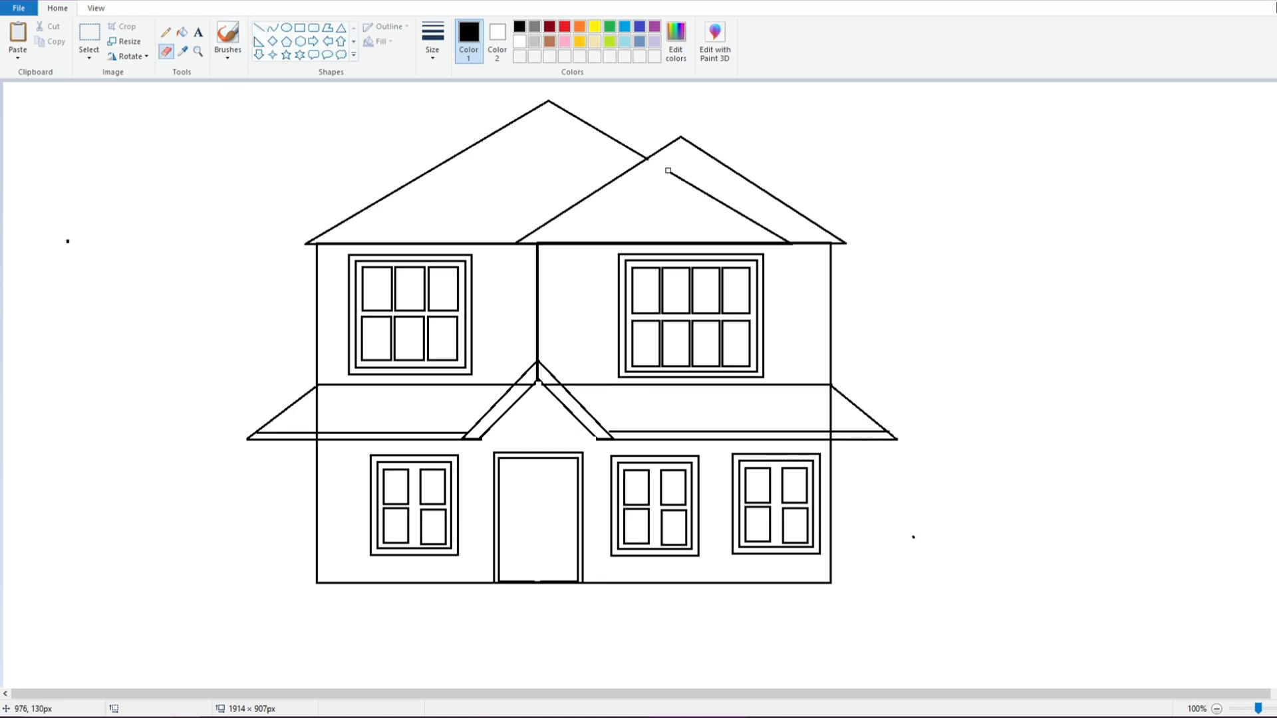
drag(693, 187, 777, 234)
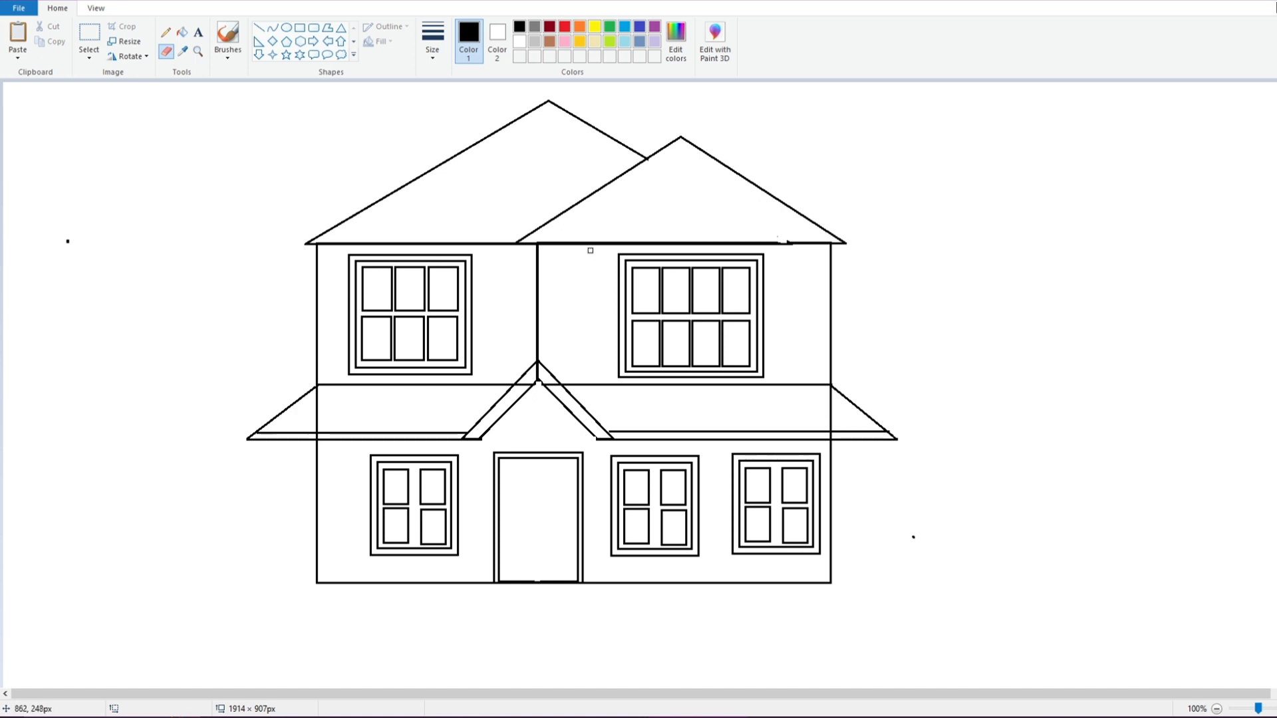
click(259, 27)
drag(765, 243, 823, 243)
click(955, 247)
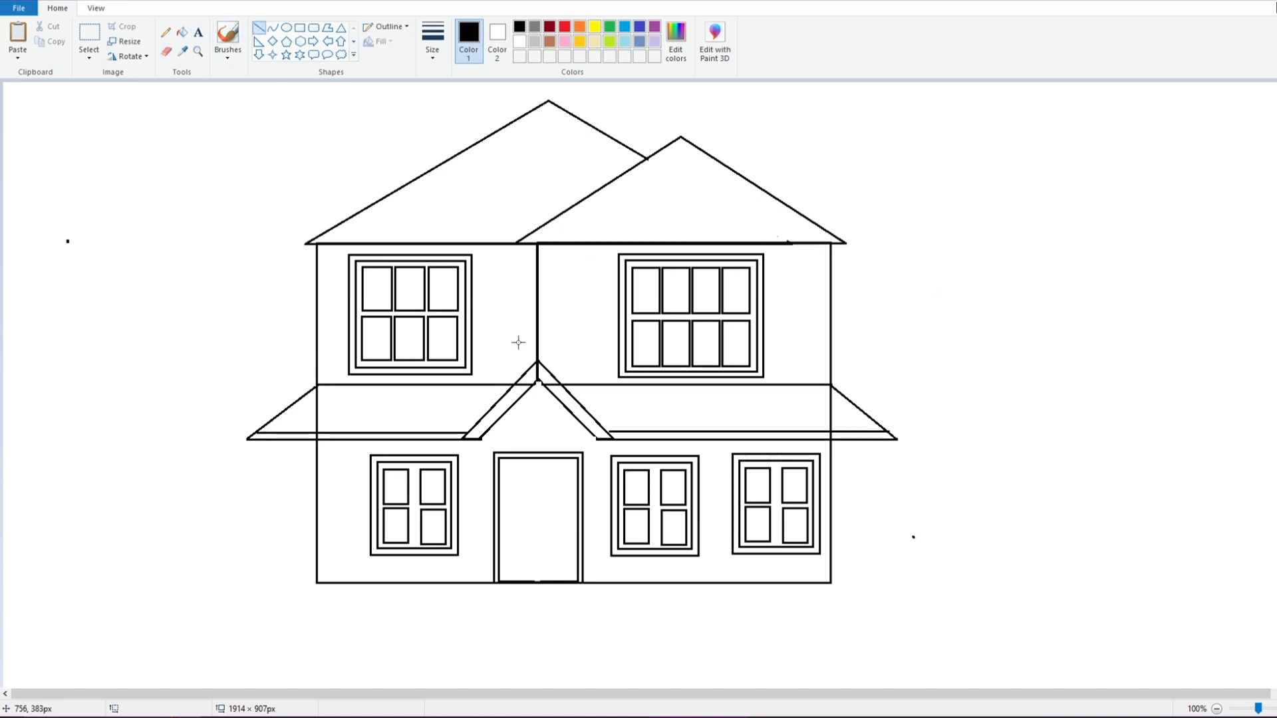
Draw vertical trim lines just inside both side edges of the upper storey's right-hand wall section.
mouse_move(550, 246)
mouse_down()
mouse_move(561, 365)
mouse_move(551, 371)
mouse_up()
click(888, 318)
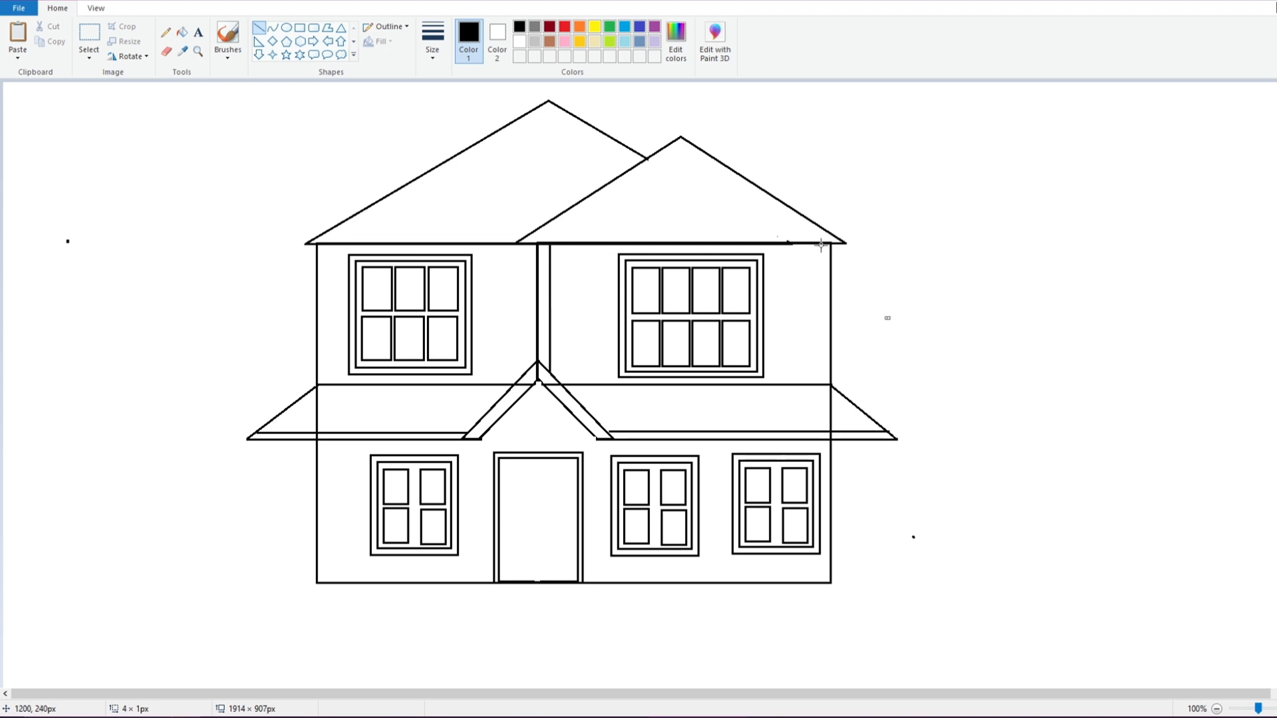
drag(822, 245, 823, 385)
drag(818, 331, 815, 333)
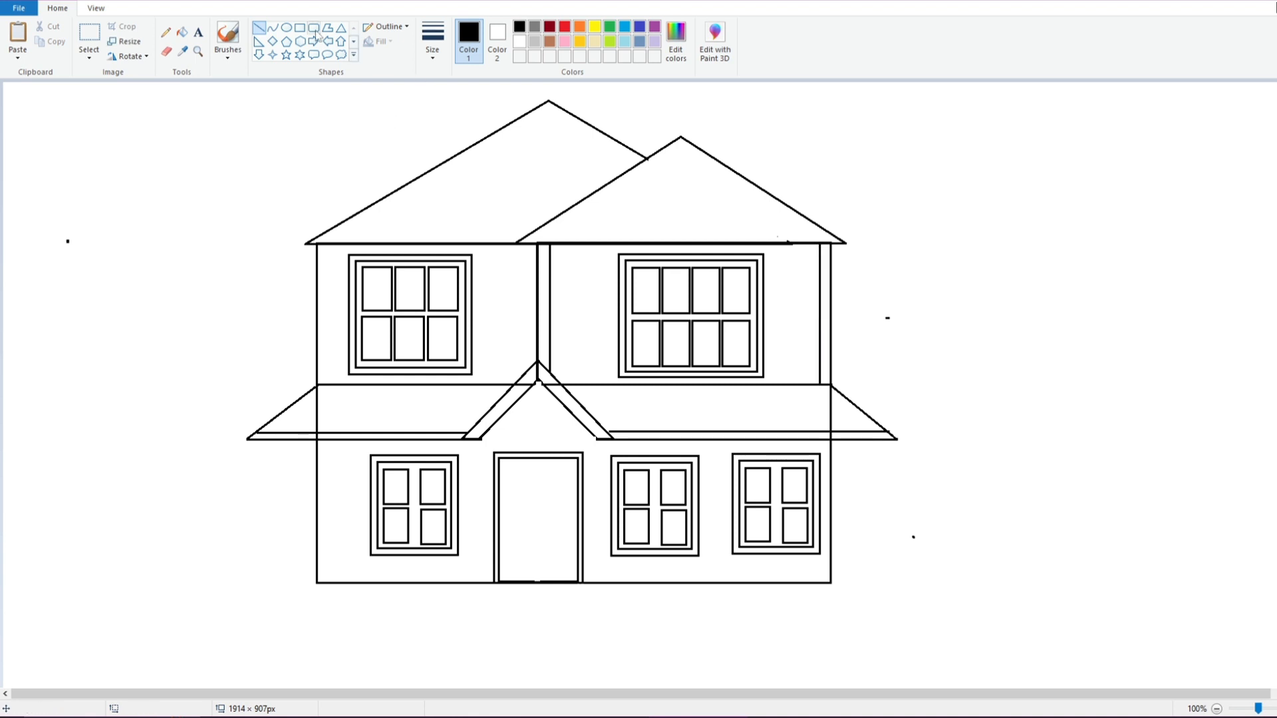
Draw a smaller triangle inside the porch gable above the door.
click(341, 28)
mouse_move(513, 417)
mouse_down()
mouse_move(587, 452)
mouse_move(550, 405)
mouse_move(494, 428)
mouse_move(536, 424)
mouse_up()
click(752, 444)
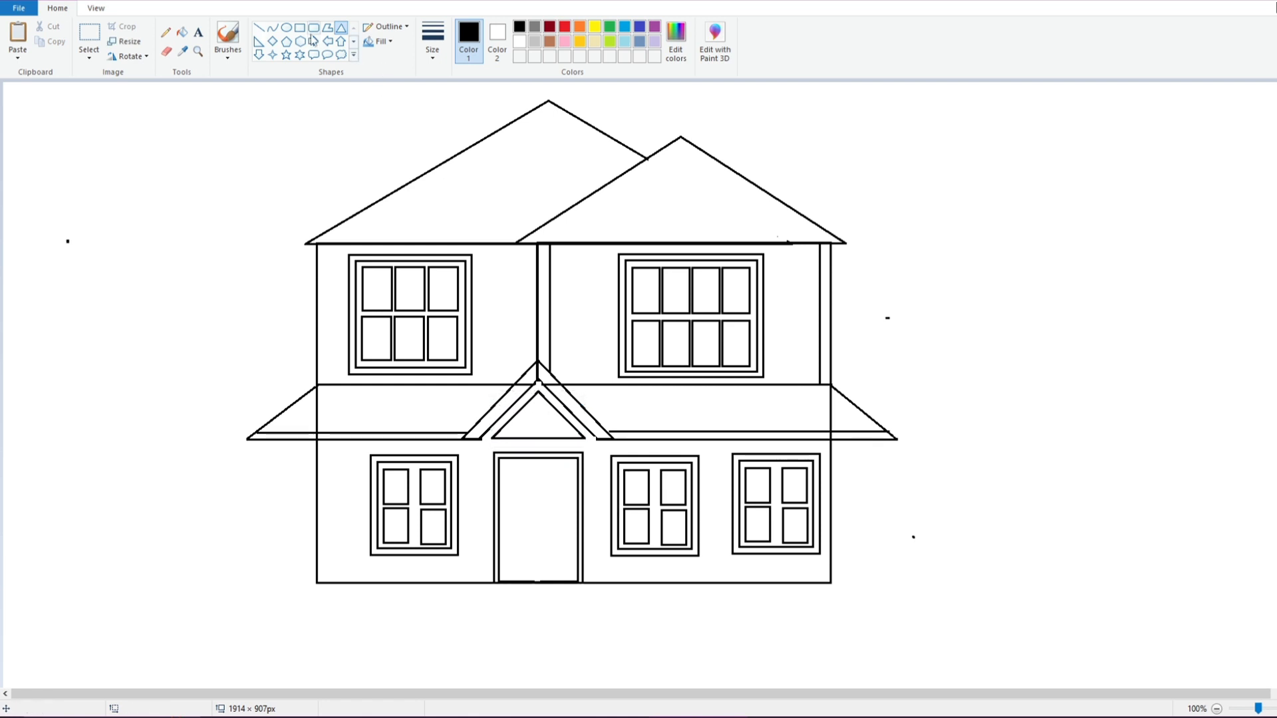
Draw vertical lines from the ends of the porch gable down to the ground on both sides of the door.
click(259, 27)
drag(473, 437, 473, 586)
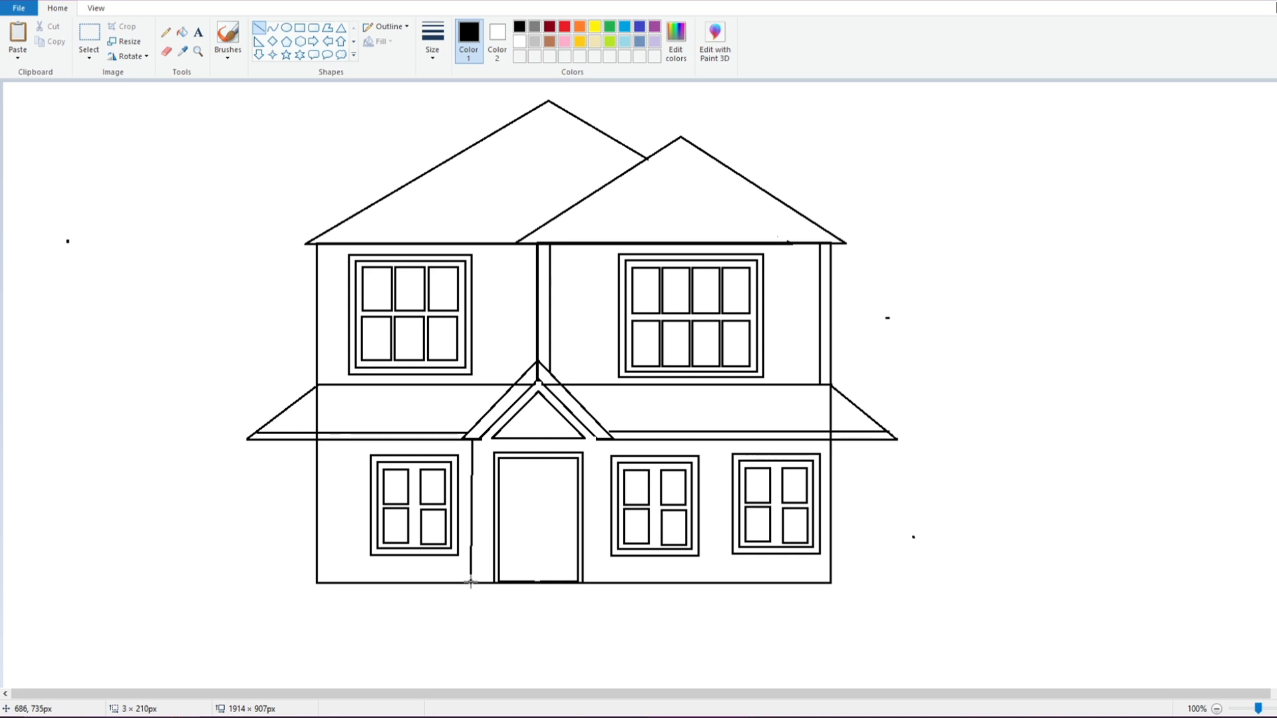
click(496, 599)
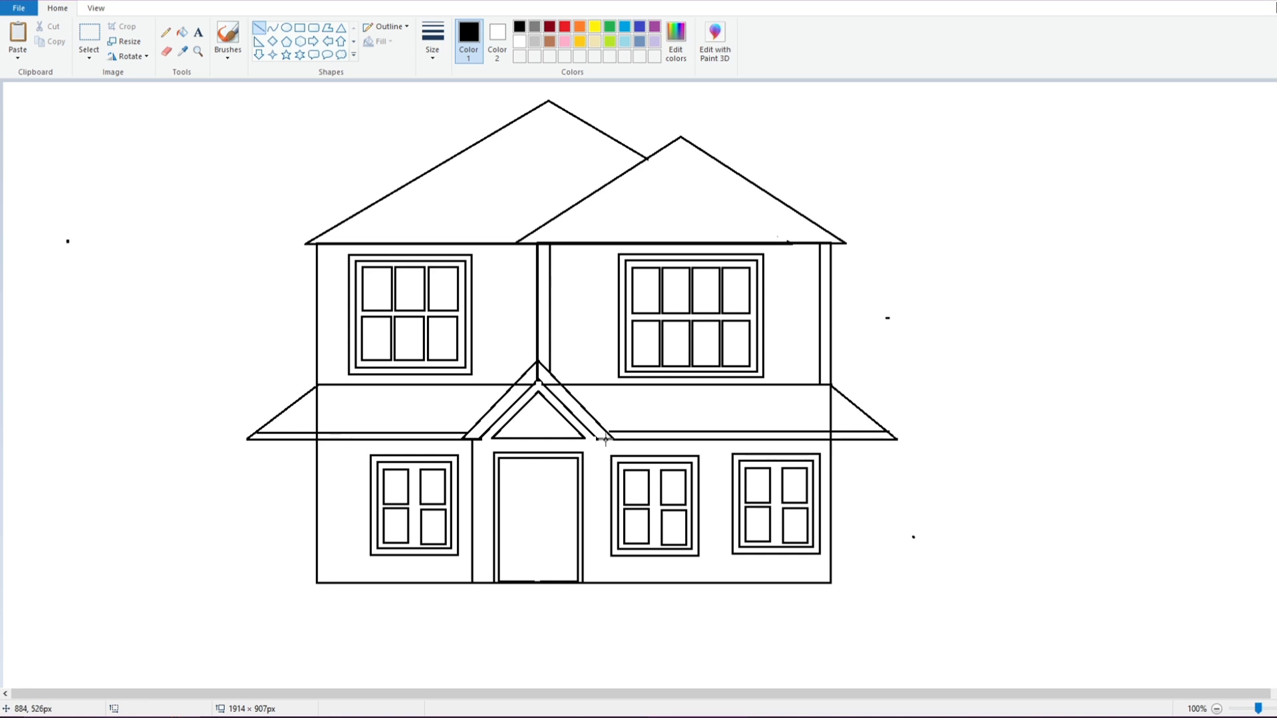
drag(605, 439, 605, 584)
click(644, 624)
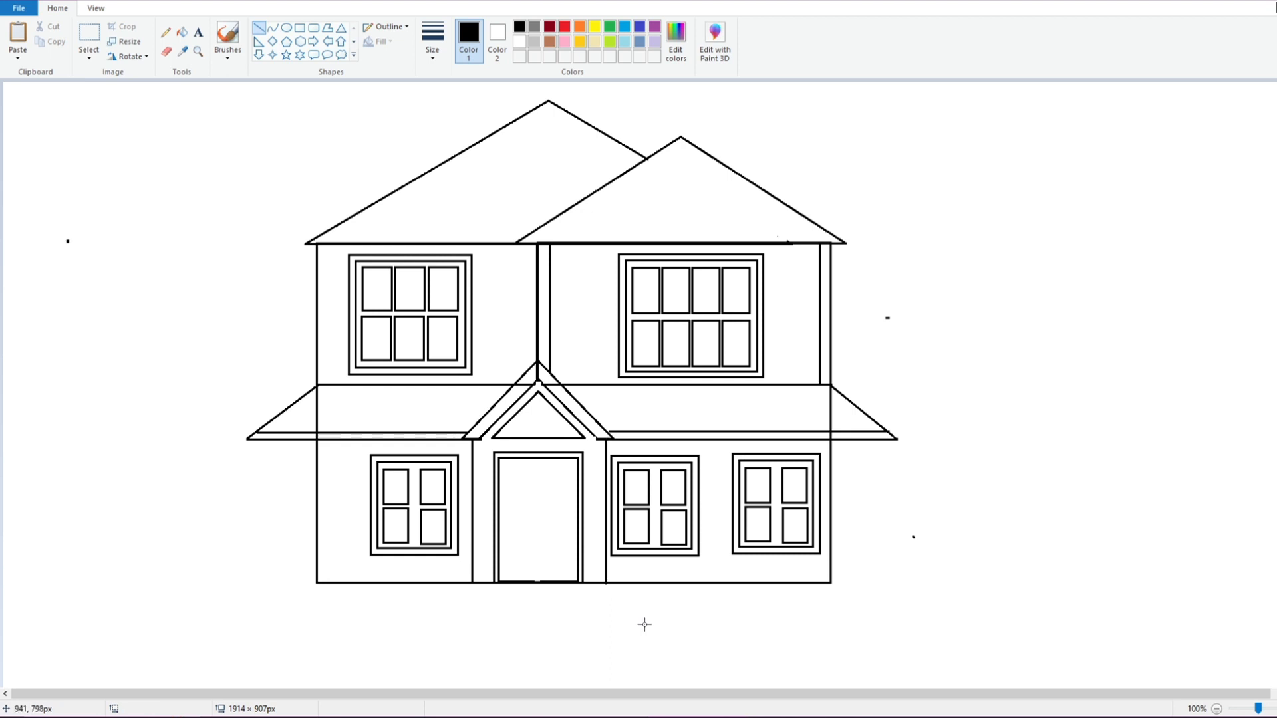
Draw a small upright rectangular panel in the upper left part of the front door.
click(300, 27)
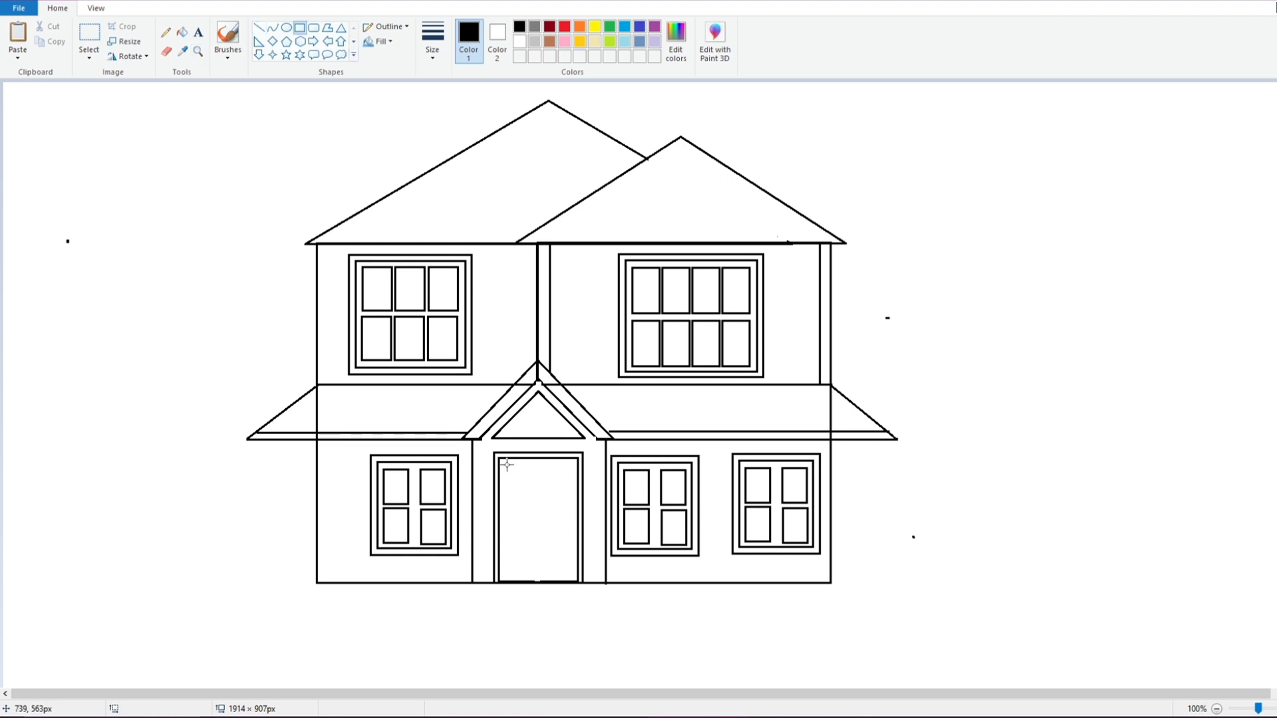
drag(507, 464, 534, 516)
click(538, 549)
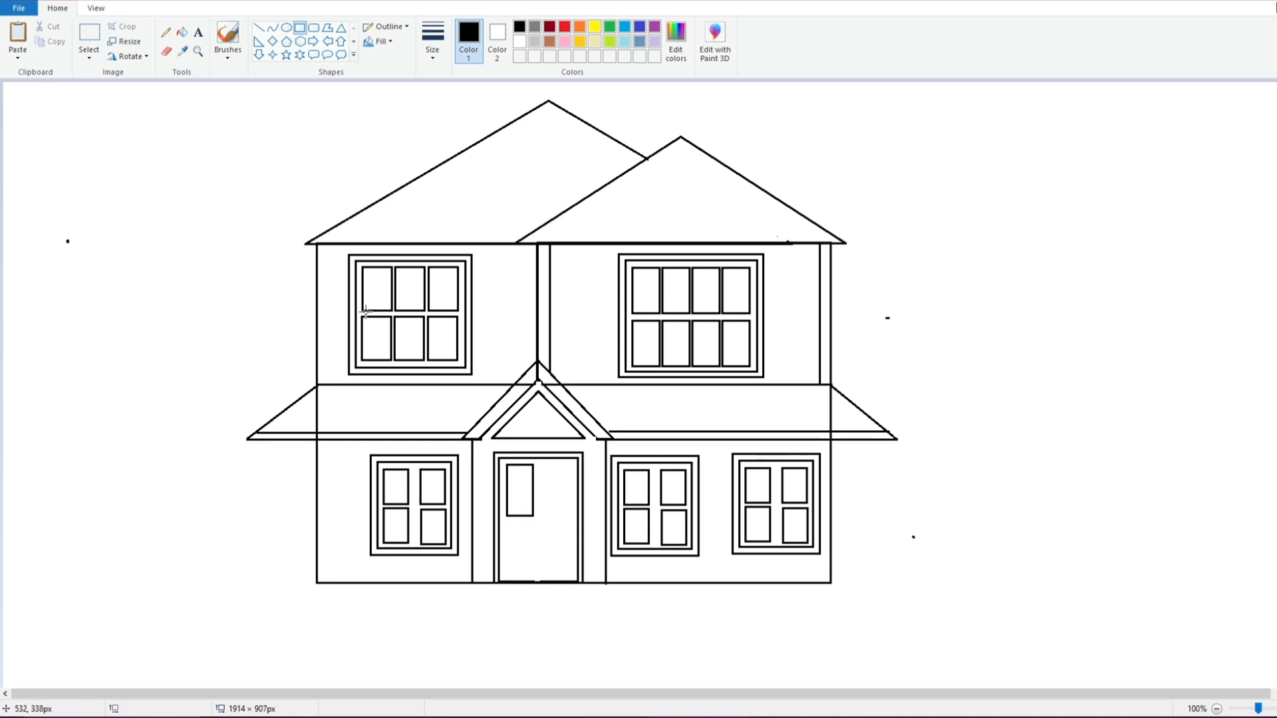
Copy the door's rectangular panel and place the duplicate in the upper right part of the door.
click(94, 38)
drag(506, 461, 550, 525)
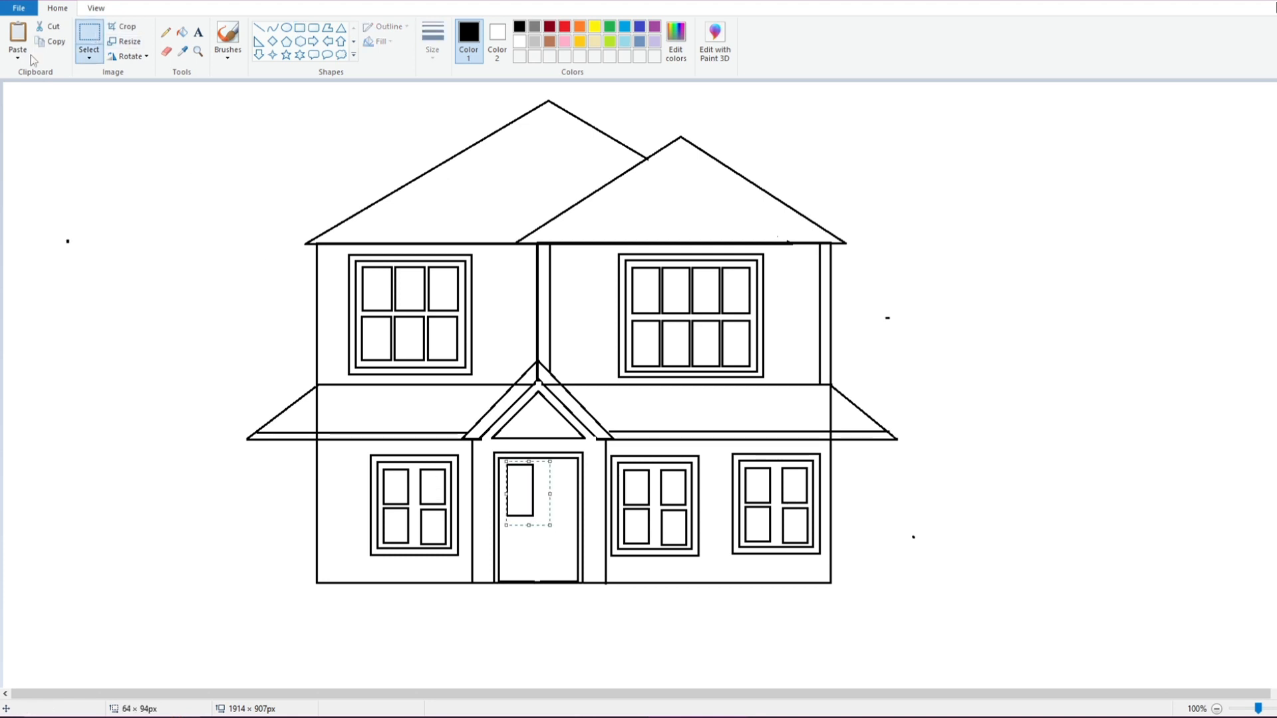
click(51, 42)
right_click(112, 142)
click(135, 180)
drag(38, 130, 555, 493)
click(250, 507)
Paste two more copies of the panel side by side in the lower half of the door.
right_click(124, 393)
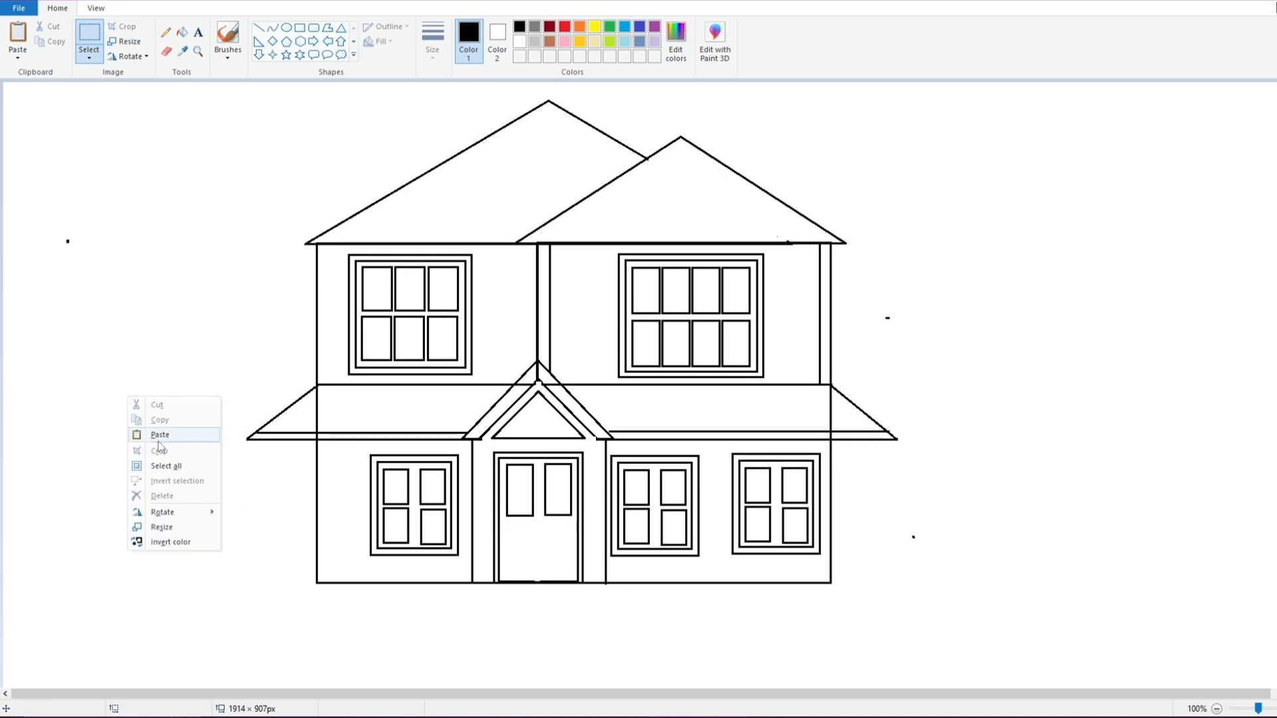
click(153, 433)
drag(23, 113, 527, 553)
right_click(109, 365)
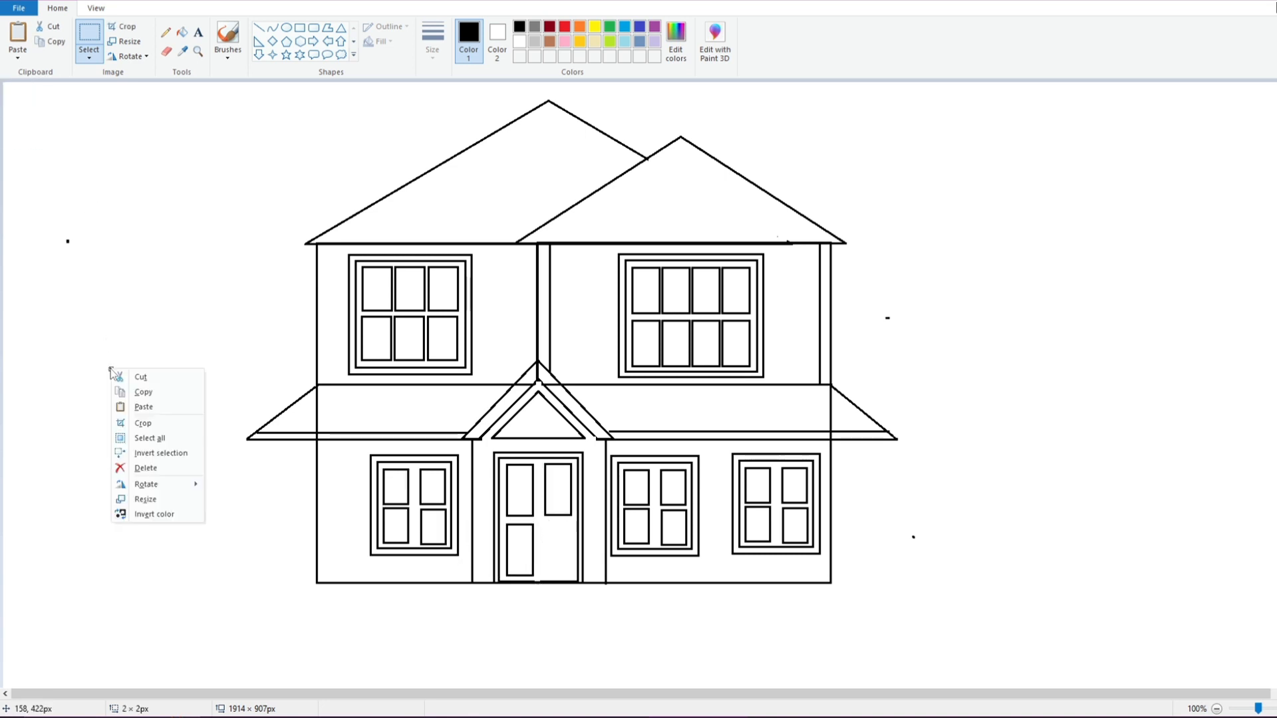
click(132, 406)
drag(23, 115, 563, 555)
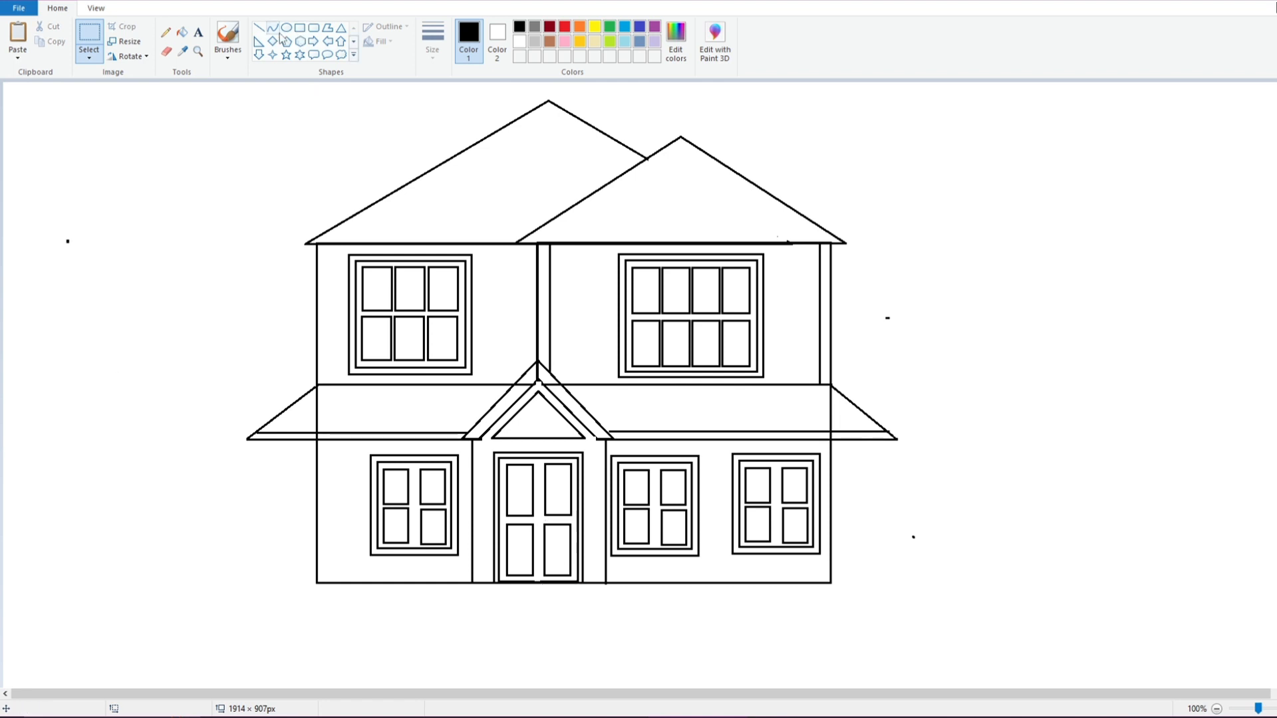
Draw inner sloping lines parallel to both edges of the smaller roof and erase its baseline above the wall.
click(259, 27)
drag(683, 150, 538, 242)
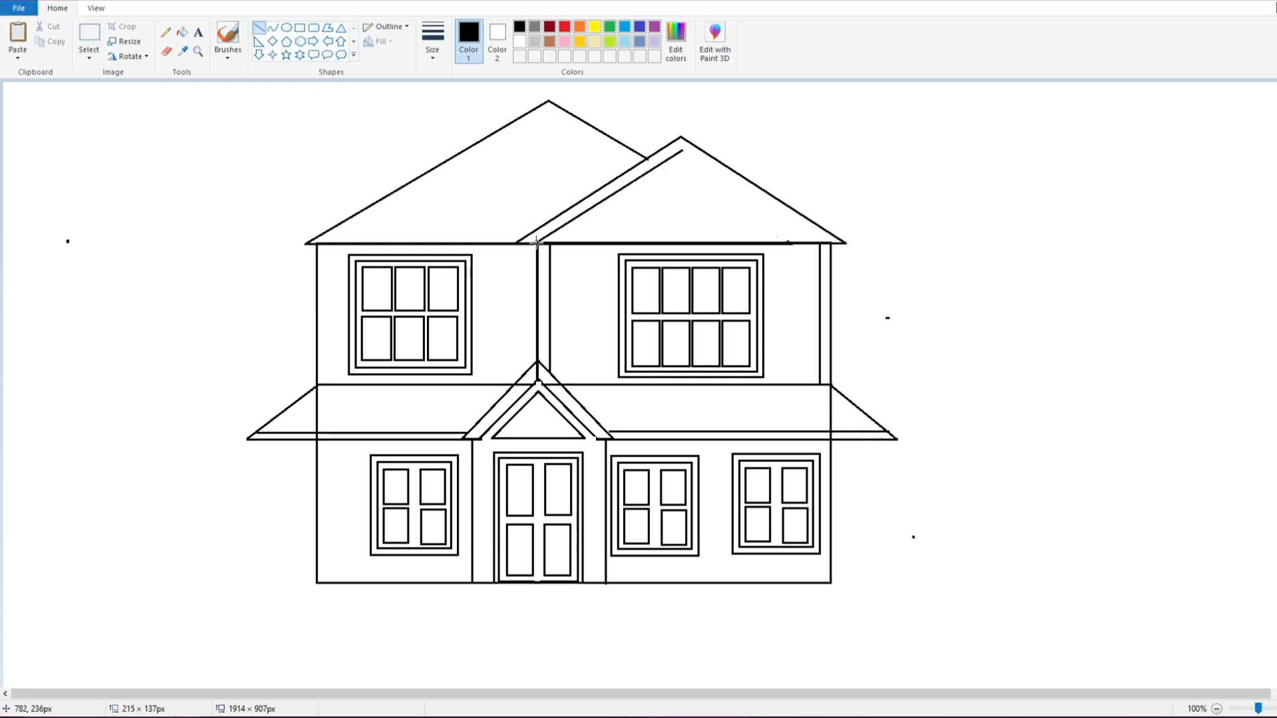
drag(674, 157, 824, 244)
click(677, 152)
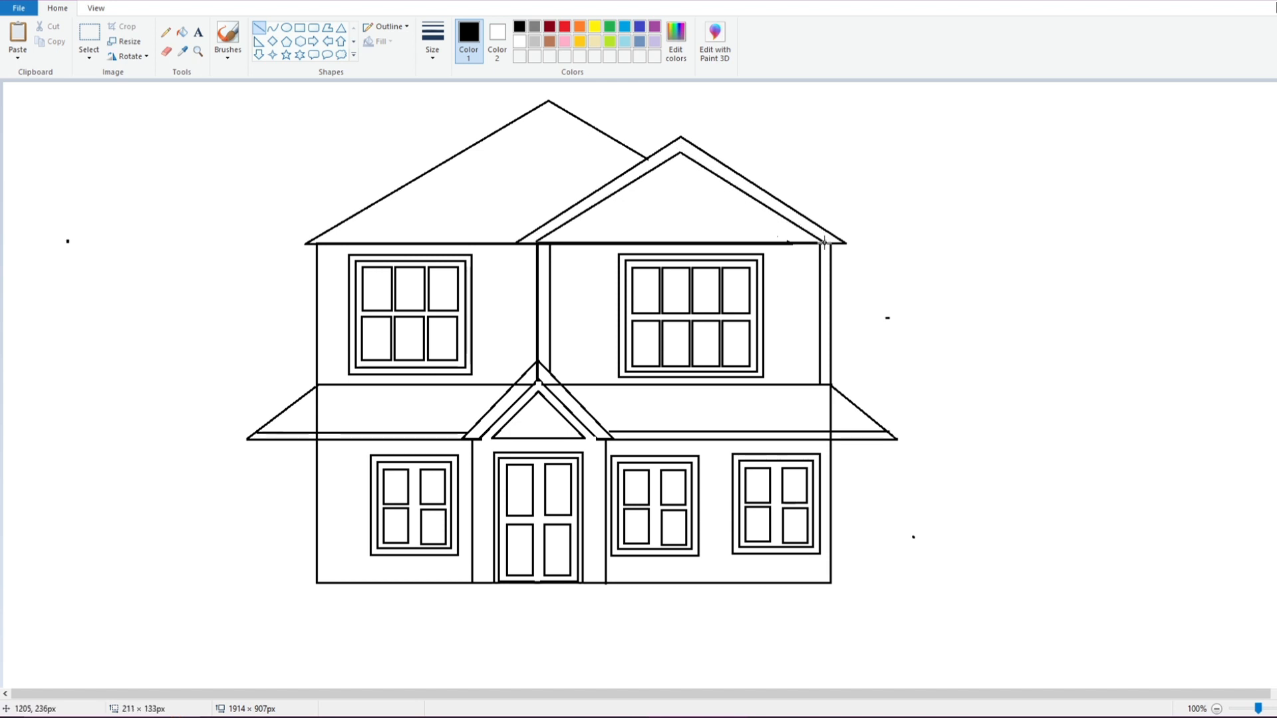
click(875, 205)
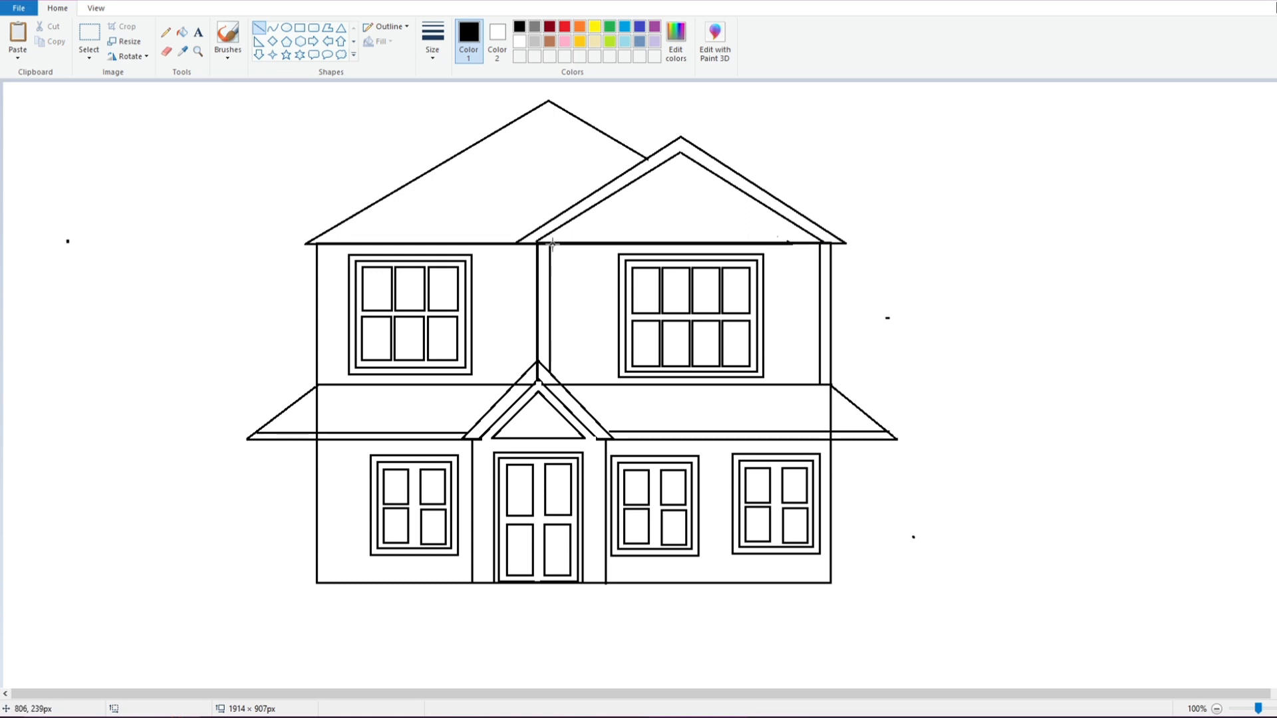
click(166, 52)
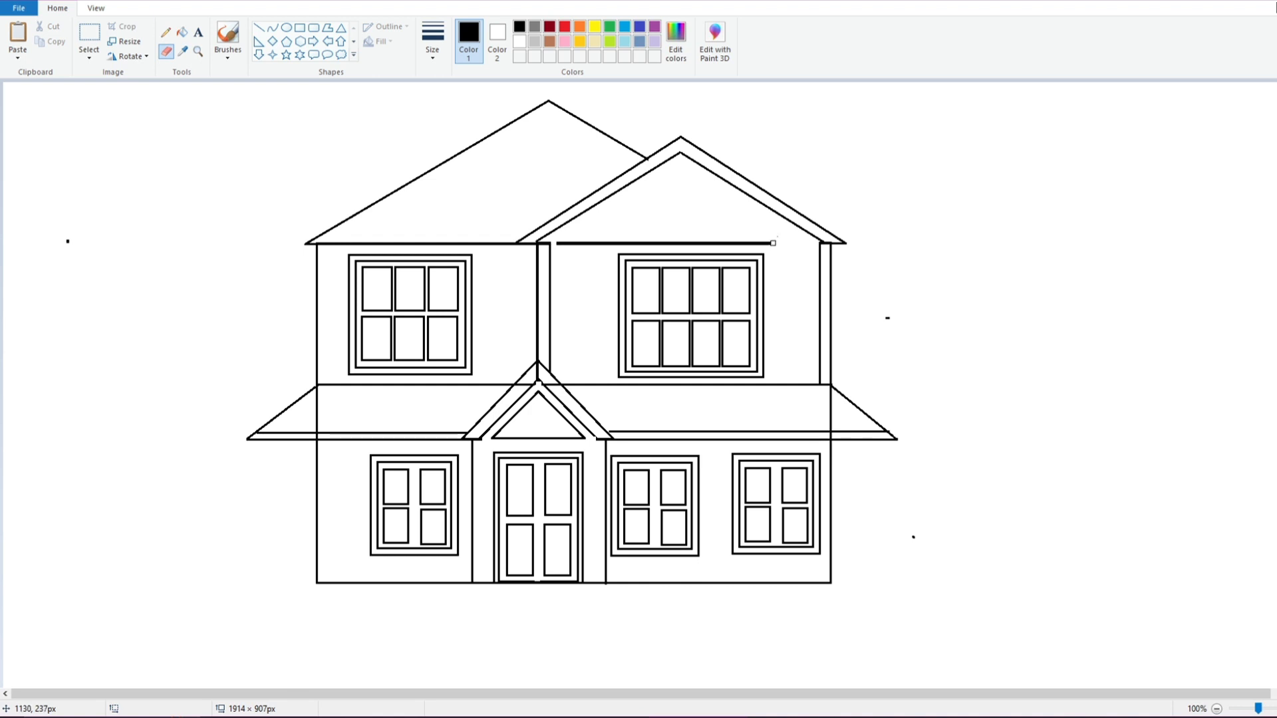
mouse_move(773, 243)
mouse_down()
mouse_move(734, 242)
mouse_move(564, 244)
mouse_move(658, 243)
mouse_up()
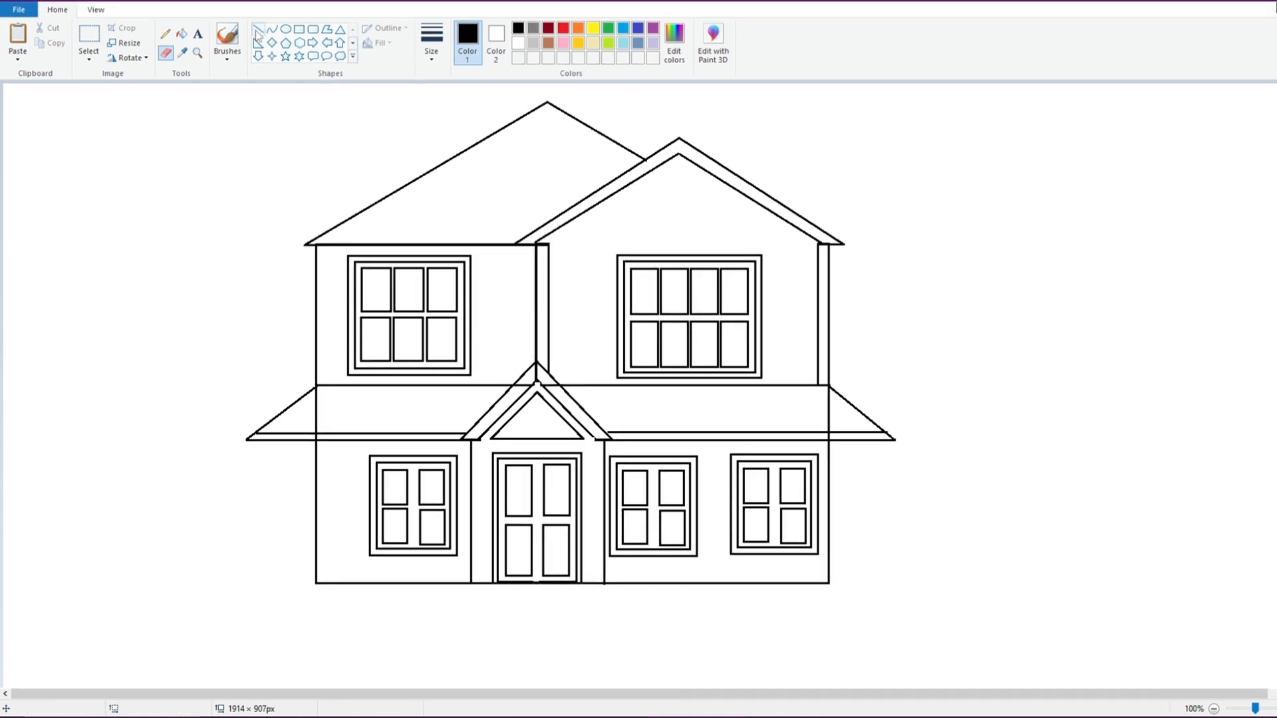
Draw vertical trim lines just inside the house's left edge on both the lower and upper storeys.
click(259, 28)
drag(324, 440, 323, 574)
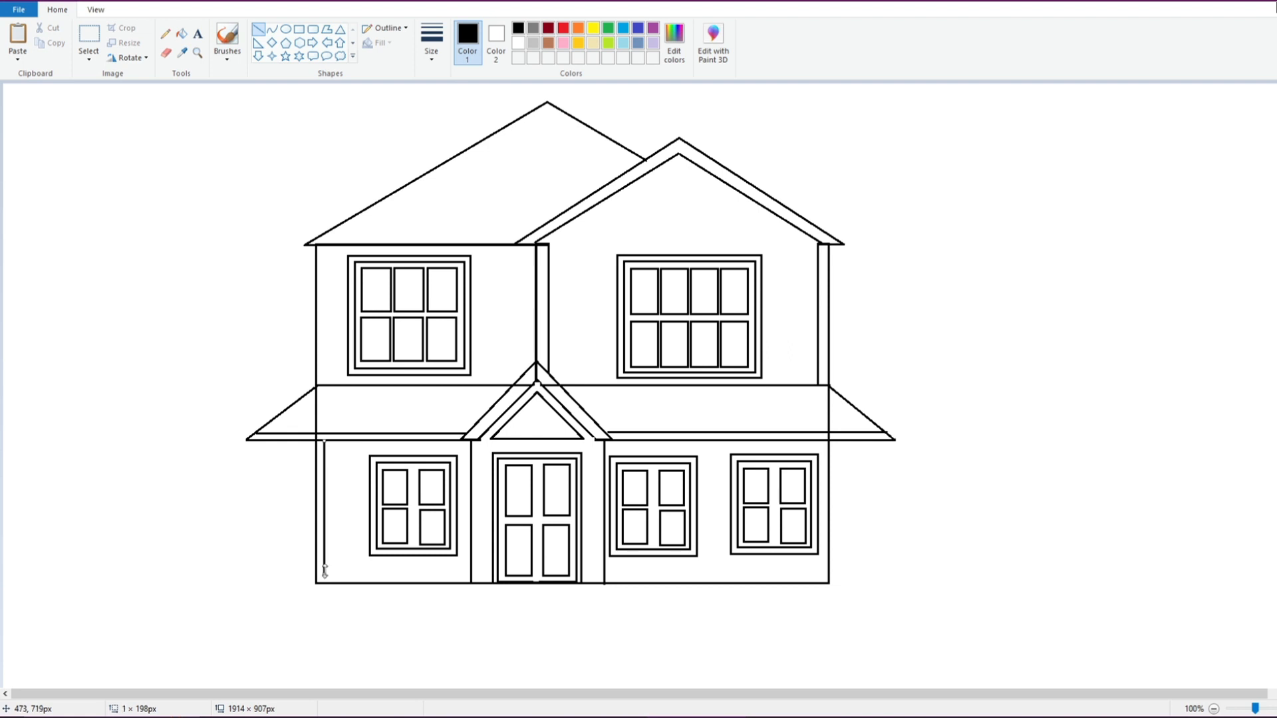
click(260, 537)
drag(325, 245, 325, 386)
drag(326, 379, 325, 384)
click(248, 343)
Erase the trim line beside the central upper wall edge and redraw the porch gable's left outer slope.
click(166, 52)
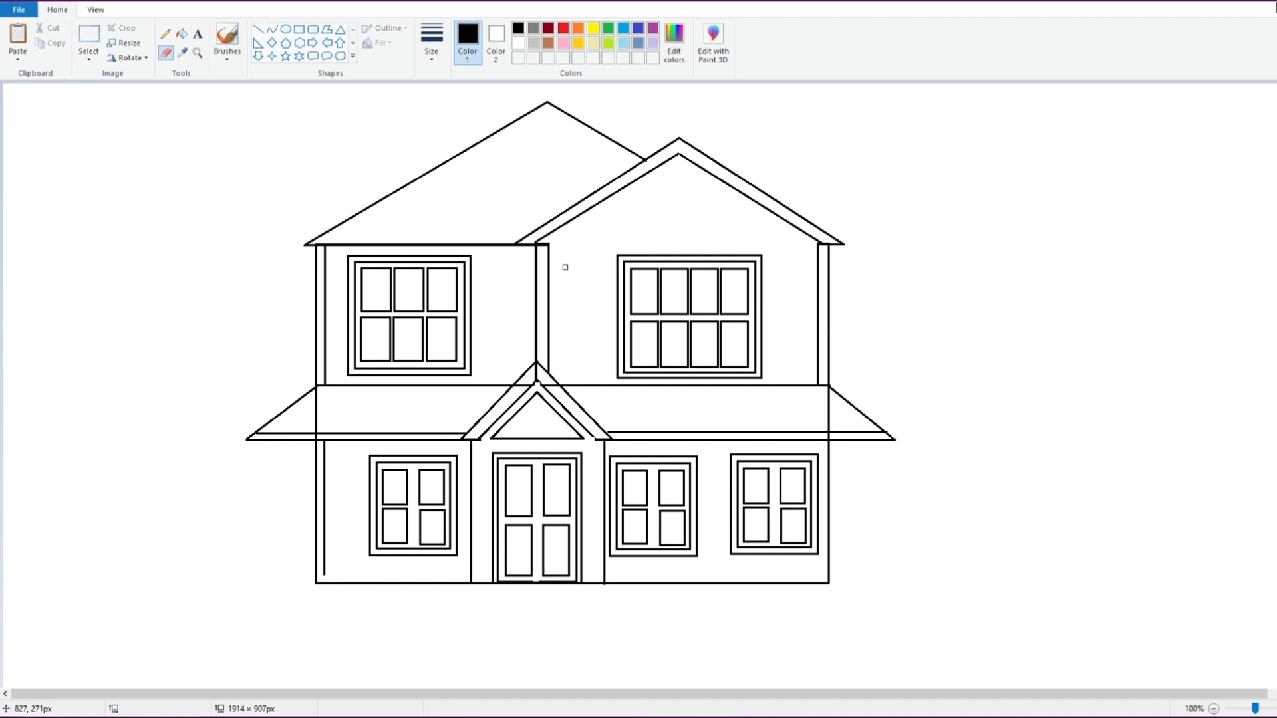
mouse_move(547, 262)
mouse_down()
mouse_move(551, 370)
mouse_move(545, 299)
mouse_up()
click(258, 29)
mouse_move(548, 372)
mouse_down()
mouse_move(566, 391)
mouse_move(463, 438)
mouse_up()
click(245, 319)
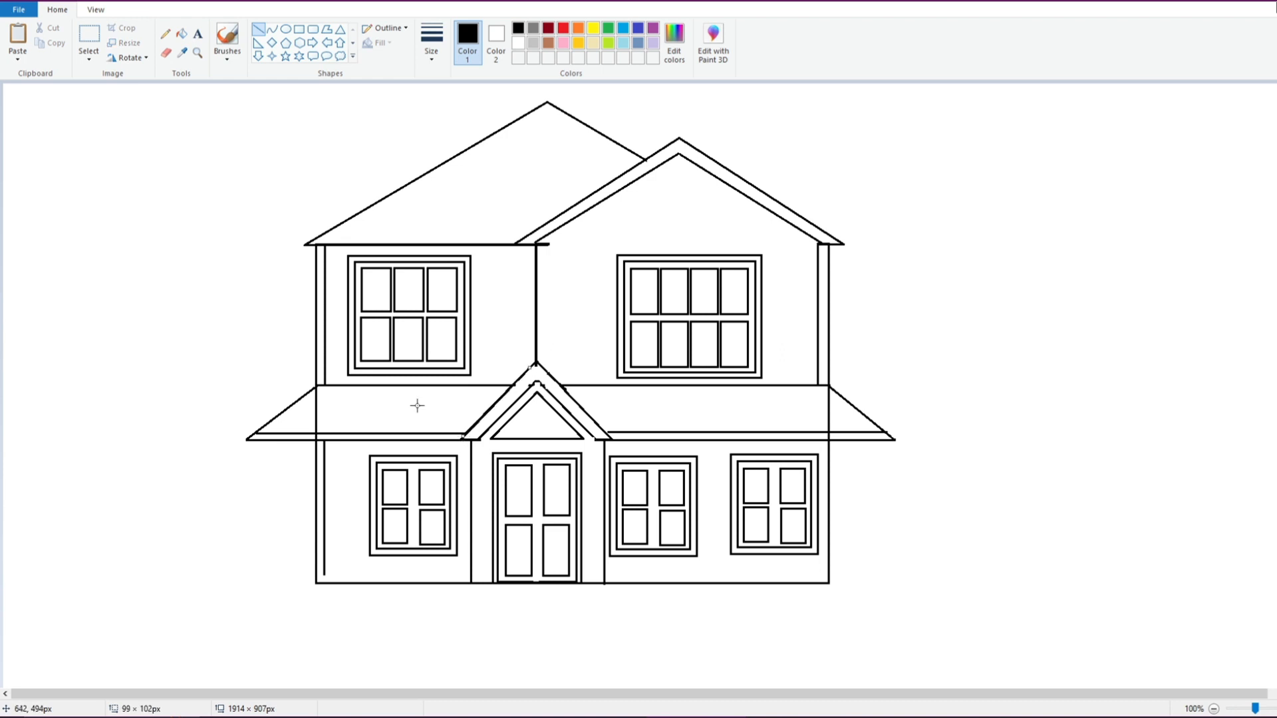
Draw a horizontal line above the door between the two vertical porch lines.
click(171, 300)
mouse_move(471, 451)
mouse_down()
mouse_move(609, 452)
mouse_move(558, 444)
mouse_up()
click(963, 328)
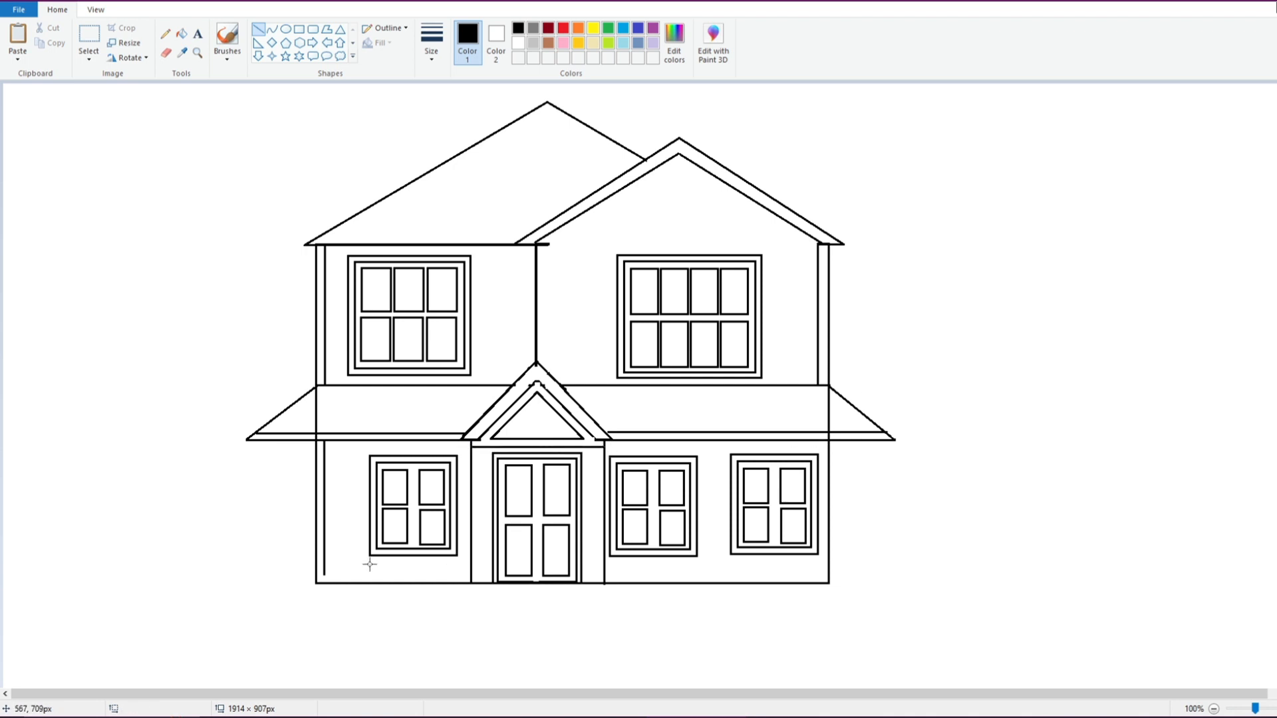
Draw horizontal base lines just above the ground on the wall sections either side of the porch.
drag(324, 574, 471, 576)
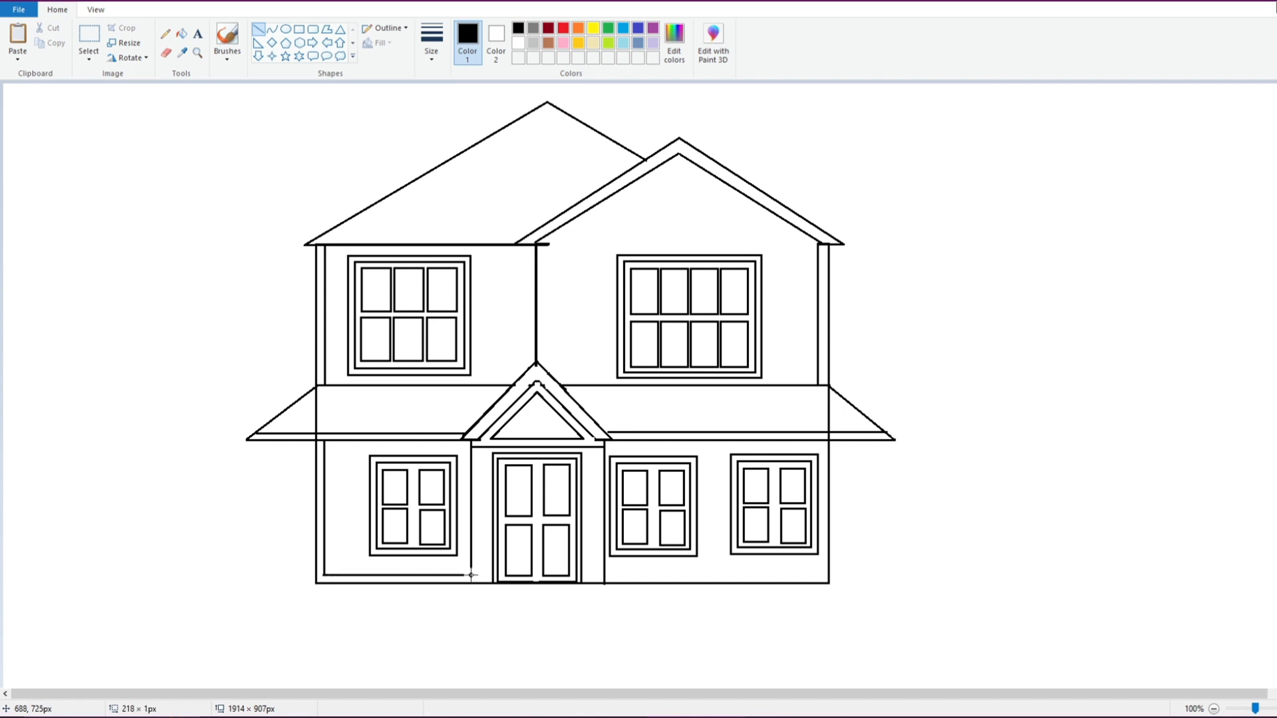
click(520, 624)
drag(808, 572, 829, 577)
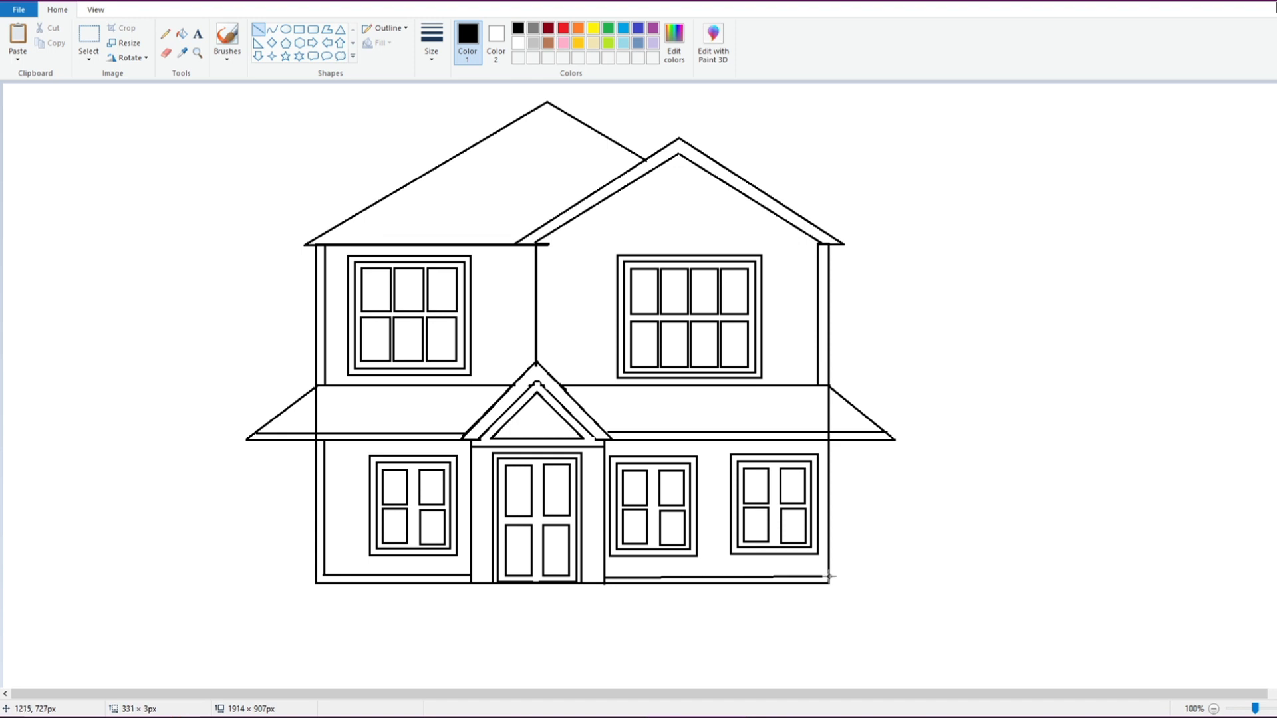
drag(604, 579, 604, 576)
click(738, 612)
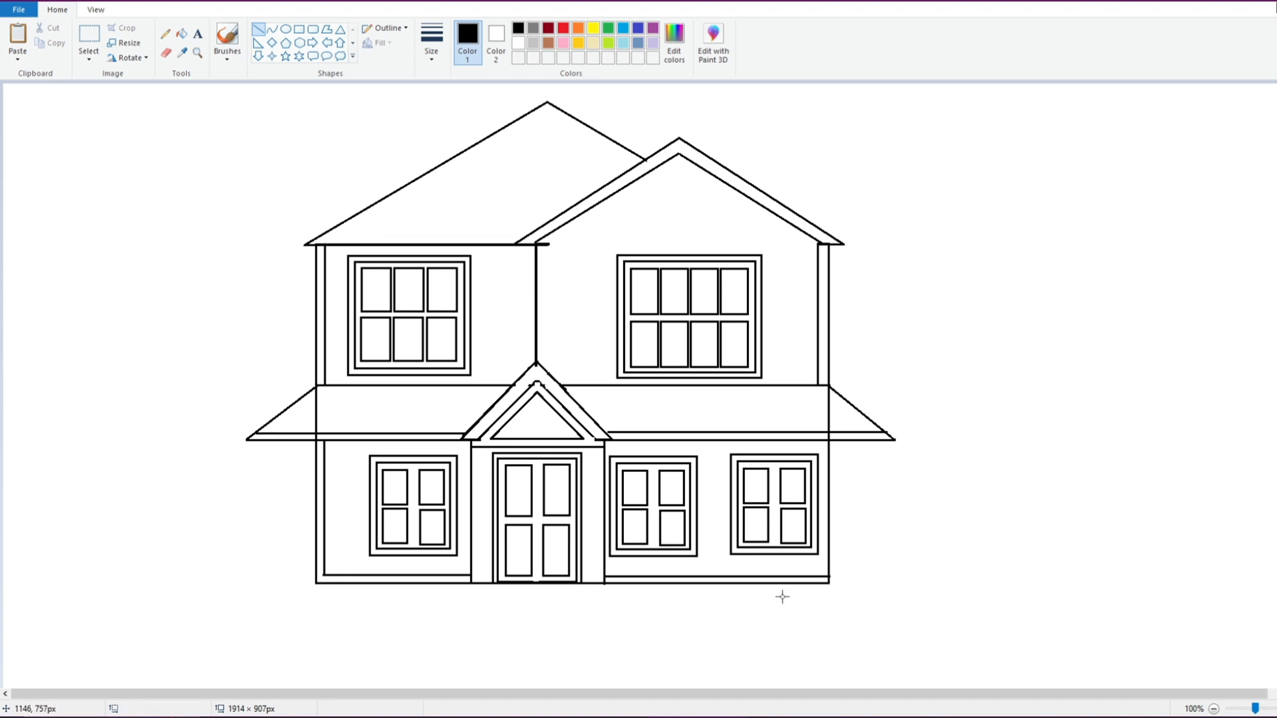
Reposition the two ground-floor windows right of the porch, moving the outer one slightly left and the inner one slightly right.
click(88, 34)
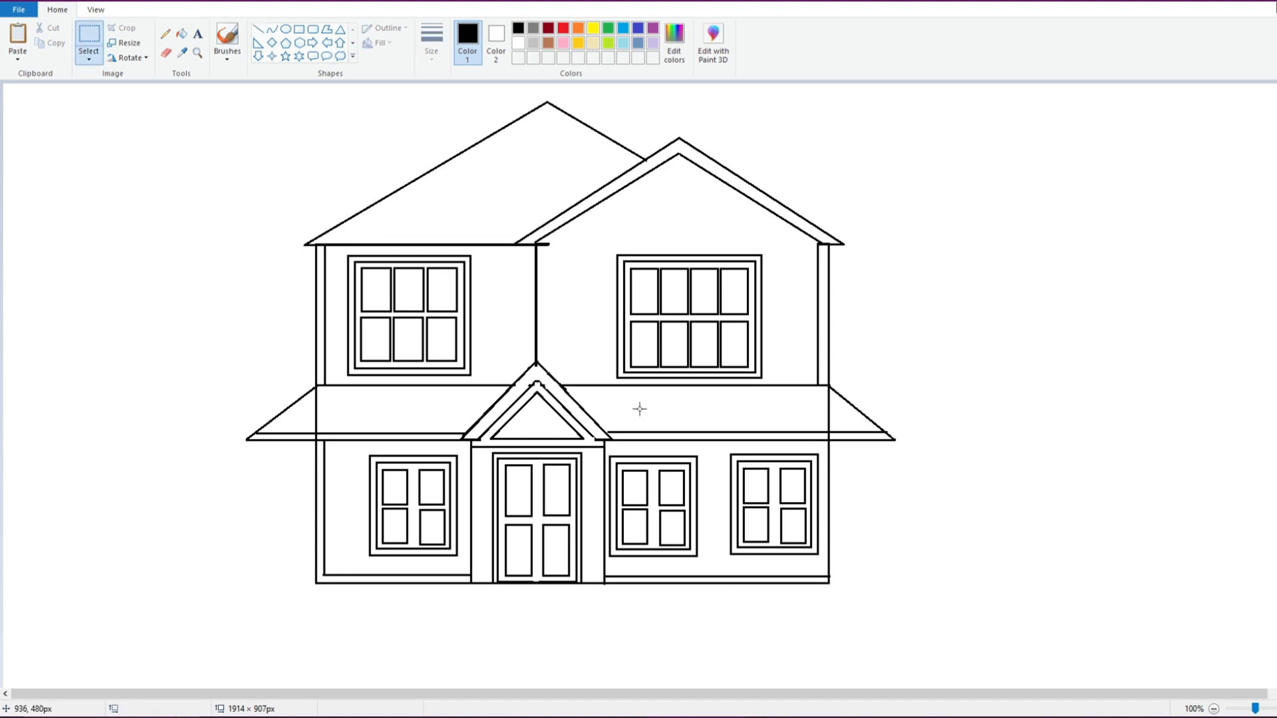
drag(725, 448, 824, 562)
drag(793, 522, 782, 525)
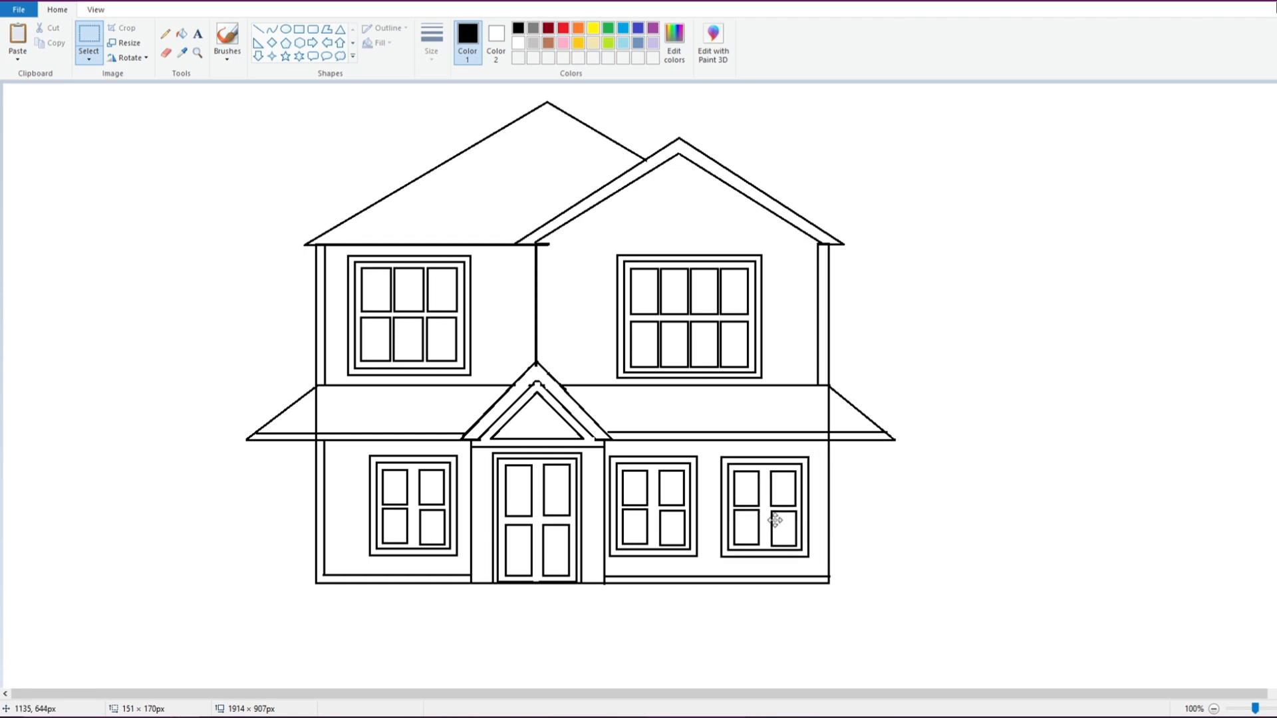
click(627, 447)
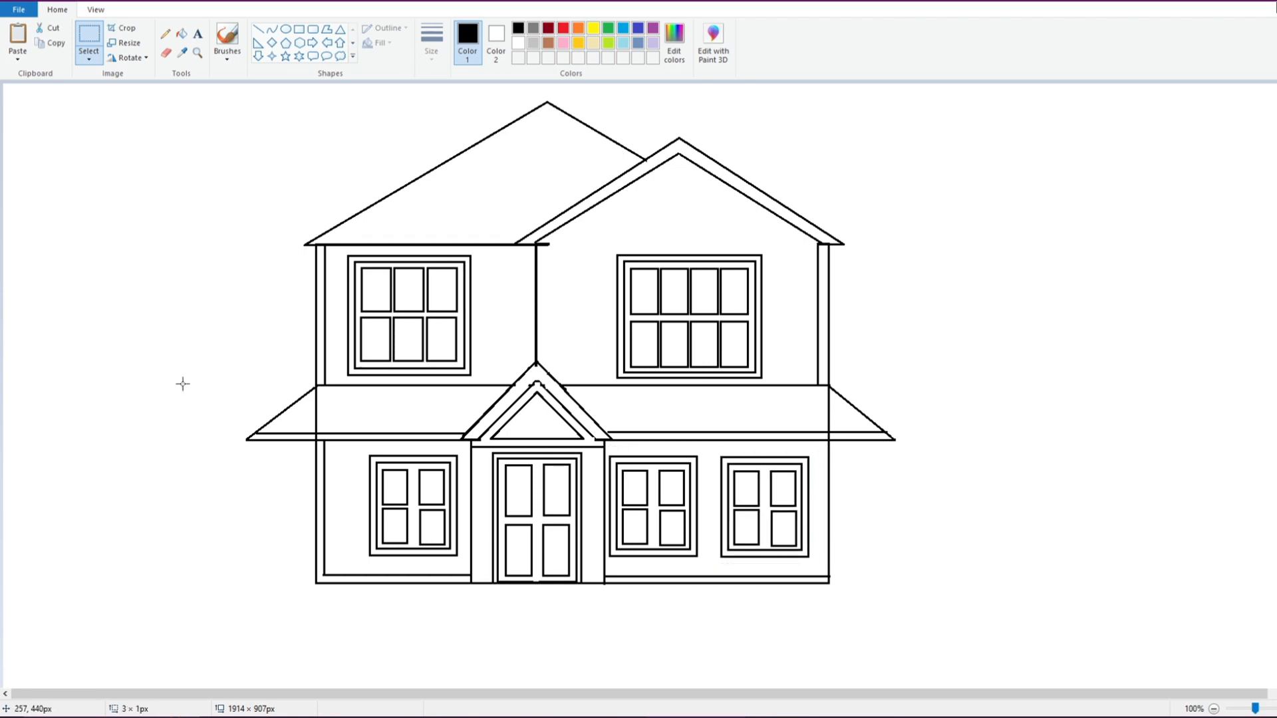
mouse_move(606, 450)
mouse_down()
mouse_move(666, 552)
mouse_move(699, 560)
mouse_move(671, 523)
mouse_up()
click(898, 497)
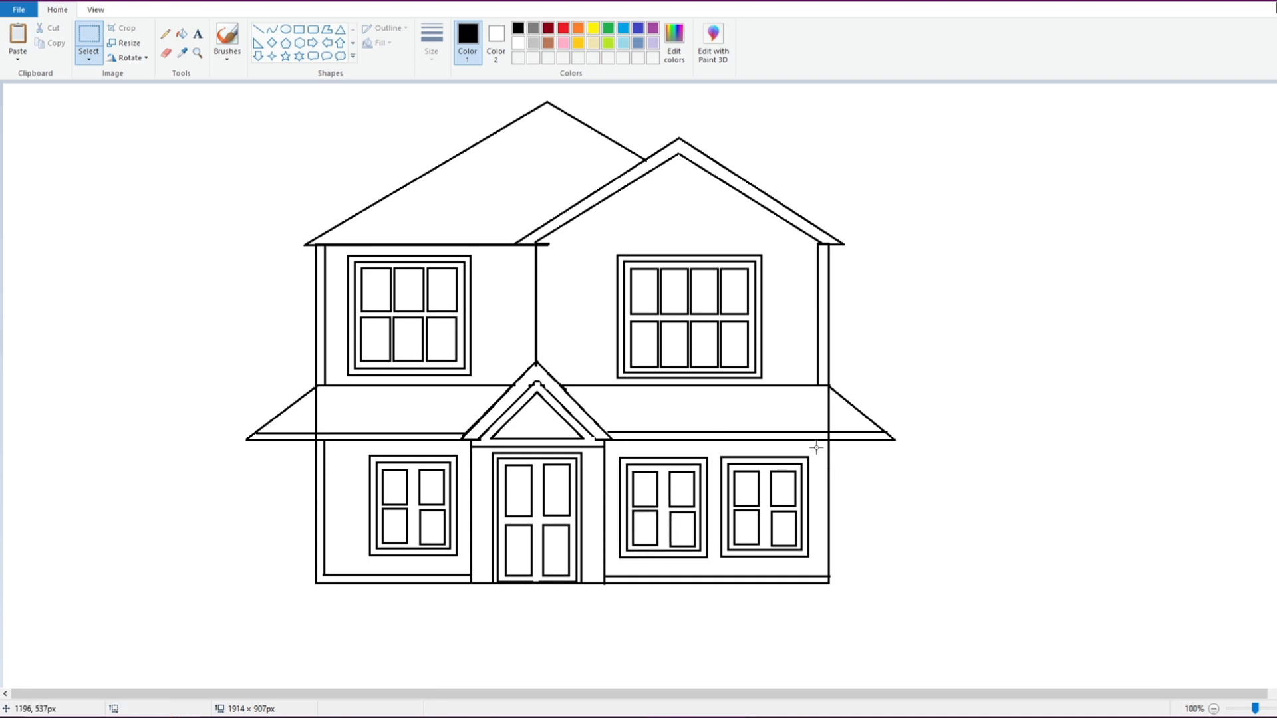
click(258, 29)
drag(823, 441, 823, 574)
drag(823, 443, 820, 439)
key(ctrl+z)
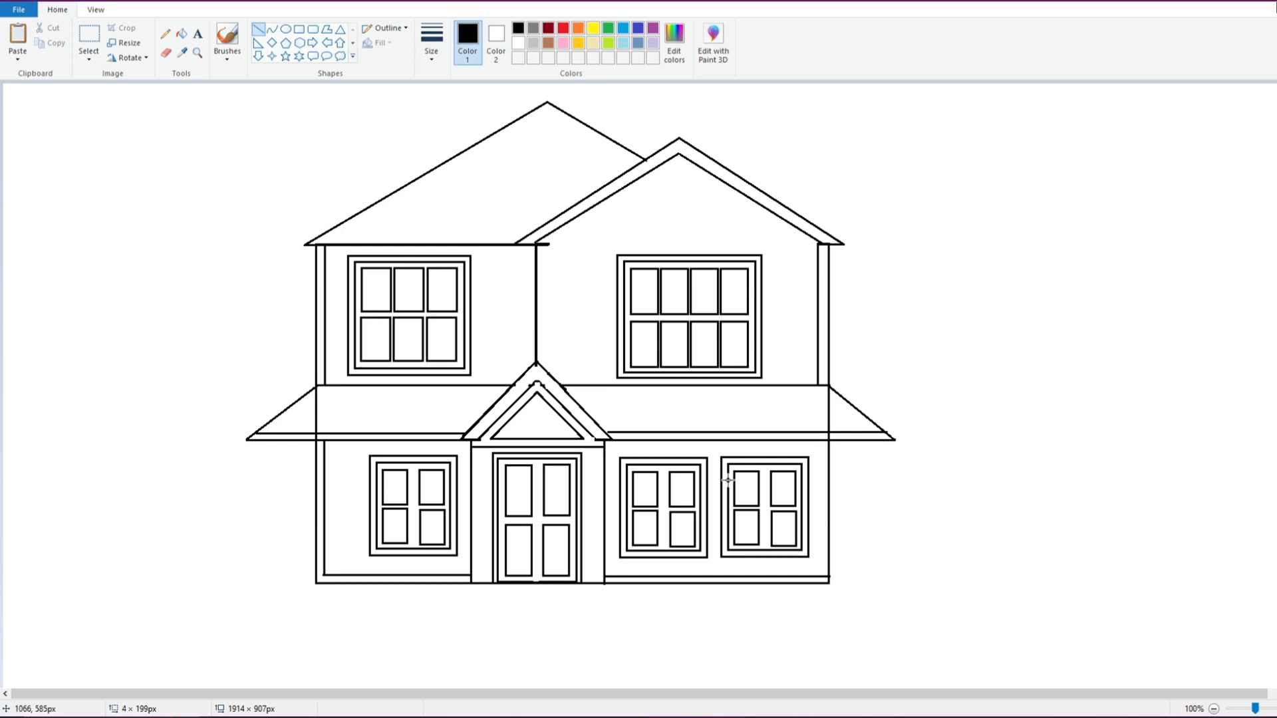
Erase the right end of the base line and draw a vertical trim line inside the lower storey's right edge.
click(166, 53)
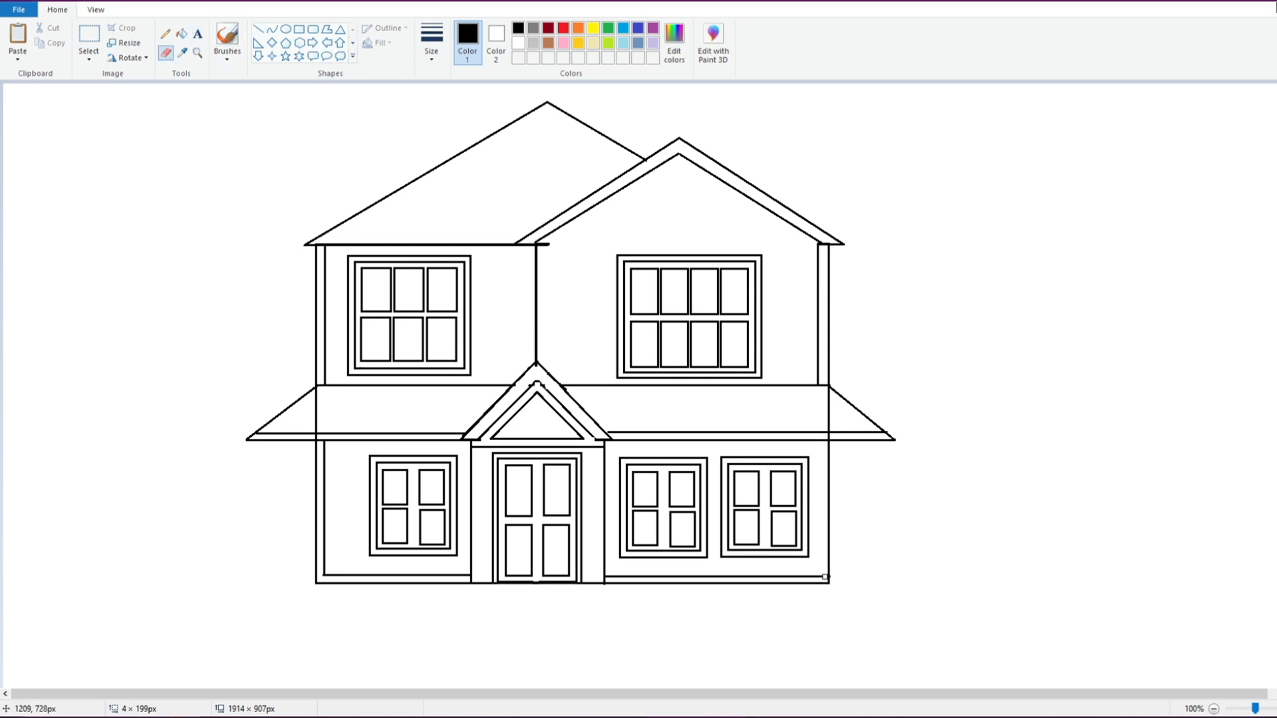
click(258, 29)
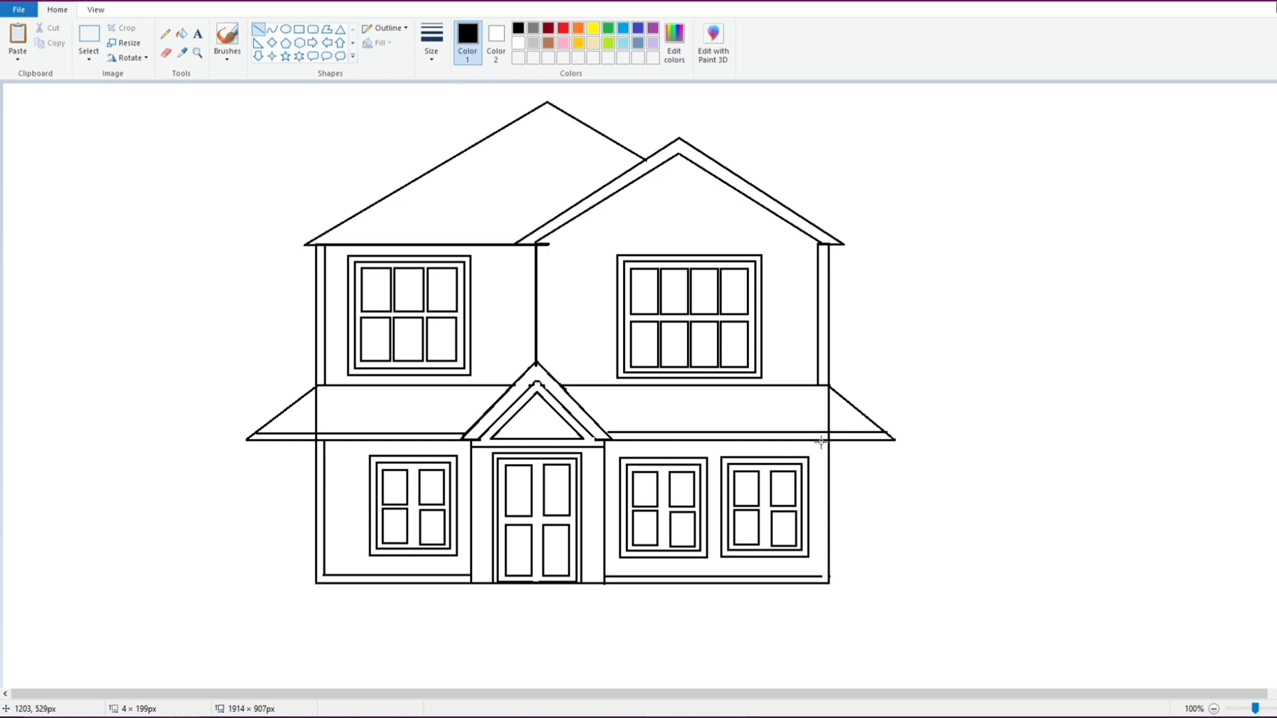
drag(821, 441, 821, 576)
click(879, 561)
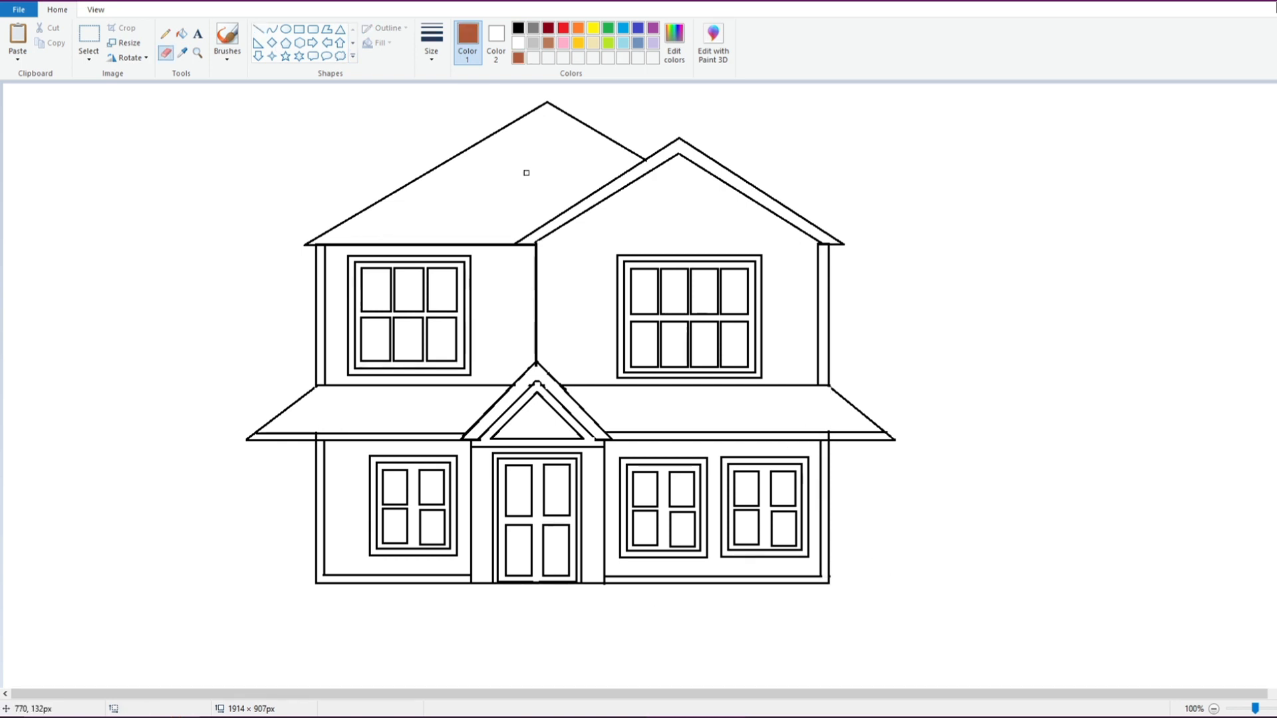
Fill the large upper roof and both sections of the lower roof with reddish brown.
click(182, 33)
click(459, 200)
click(437, 393)
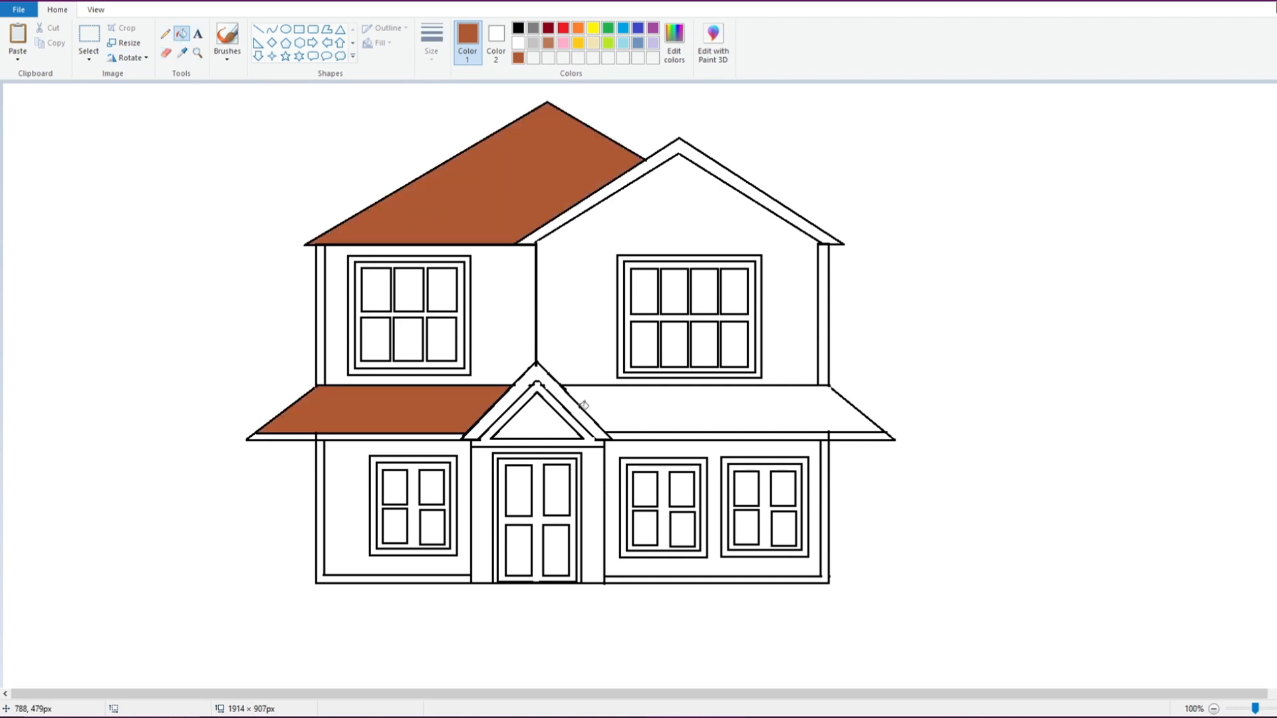
click(584, 405)
Fill the outer frames of the lower left window, both upper windows and the door with reddish brown.
click(457, 459)
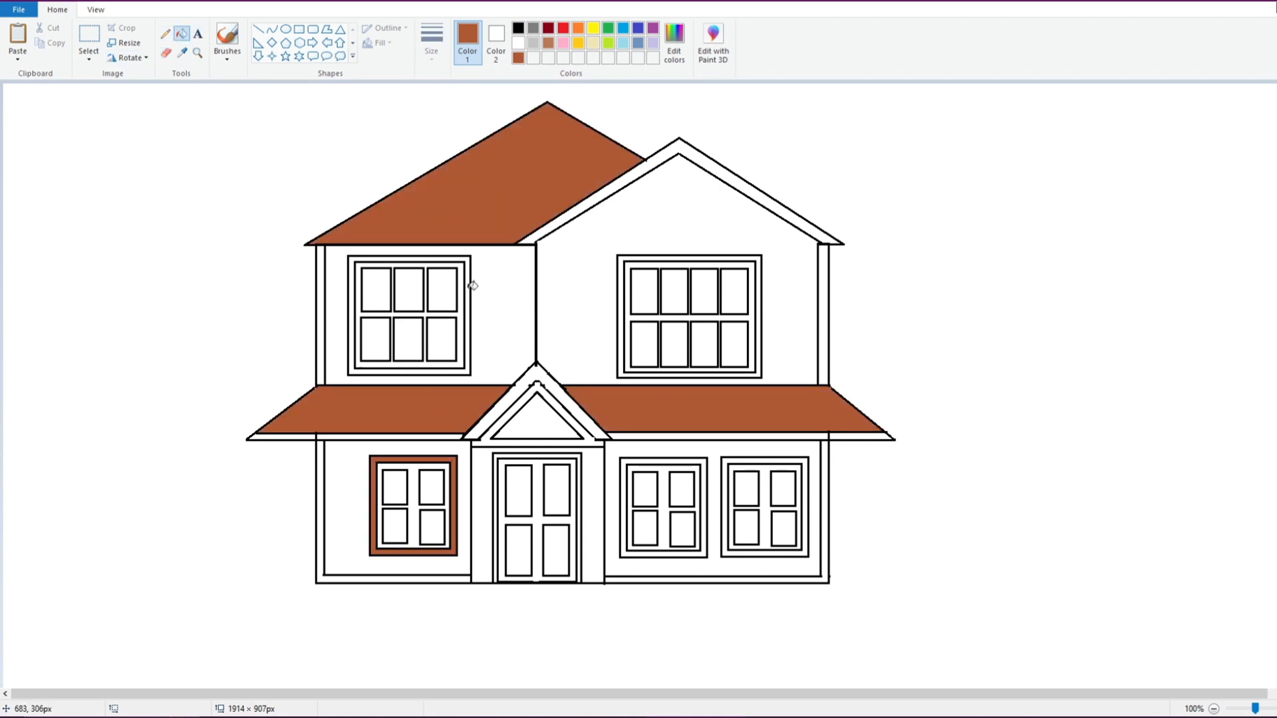
click(376, 258)
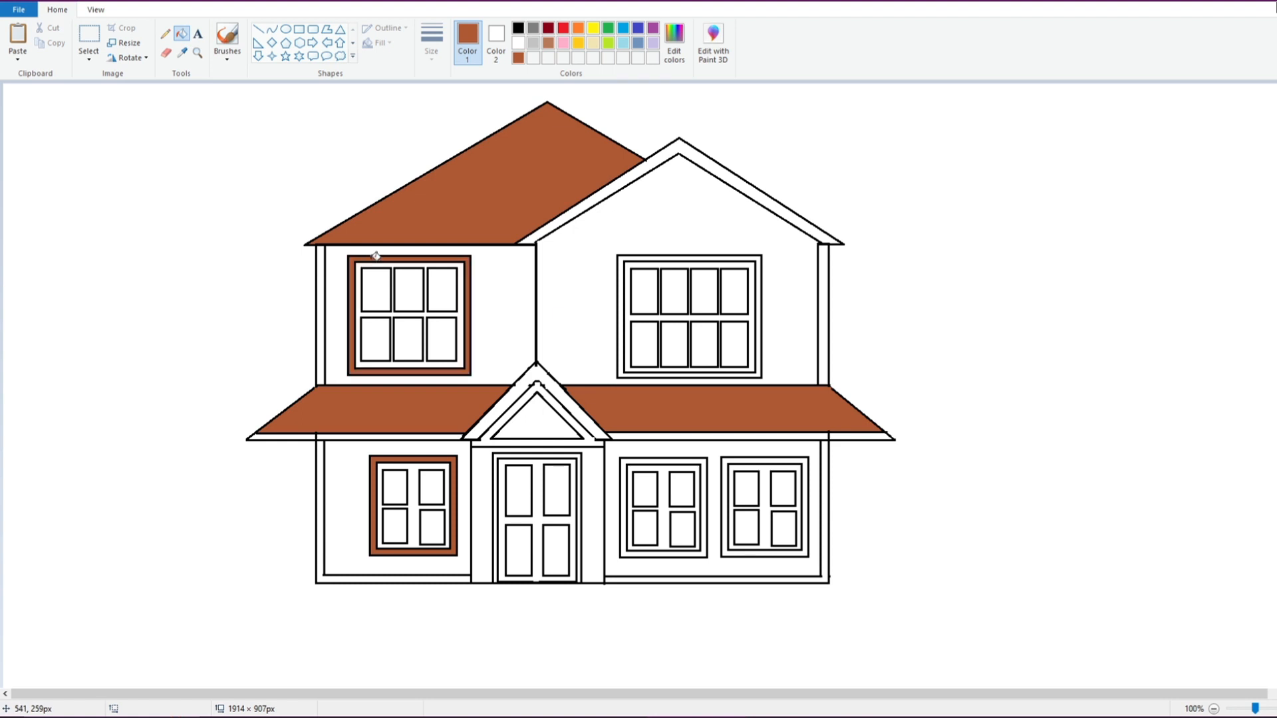
click(707, 258)
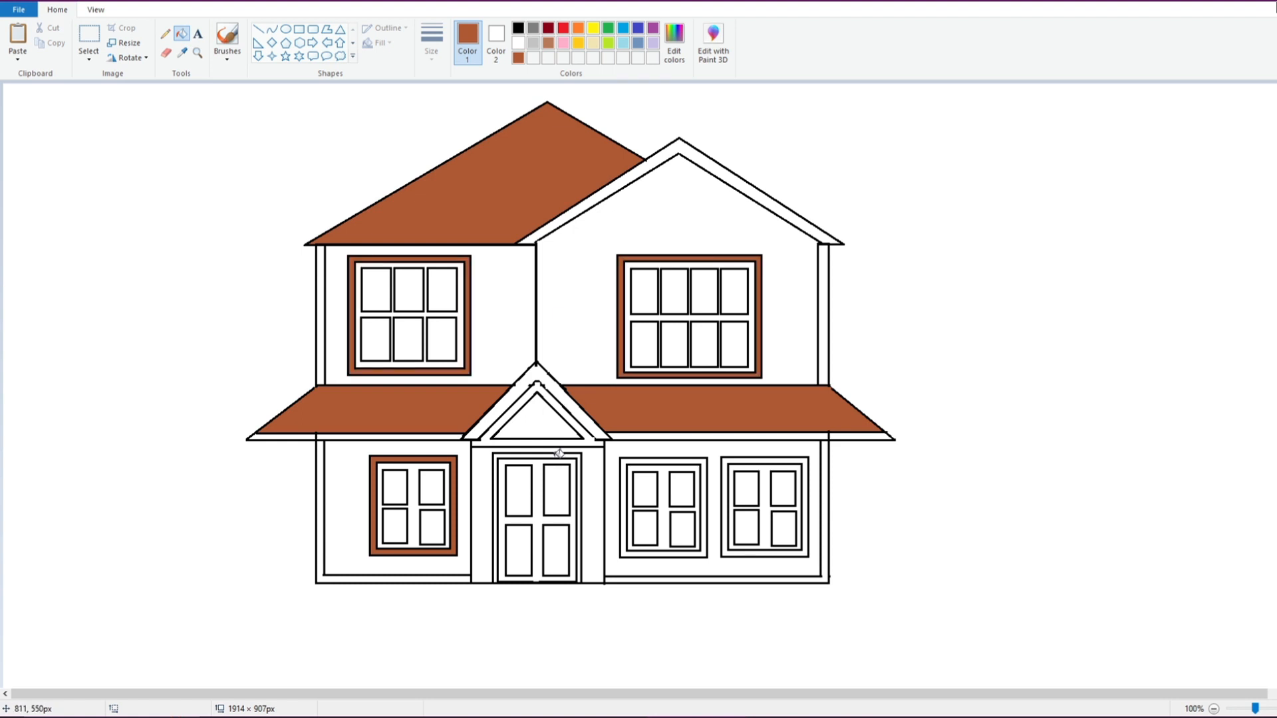
click(559, 454)
Mix a custom dark gray and fill the sloping trim of the smaller upper roof with it.
click(532, 30)
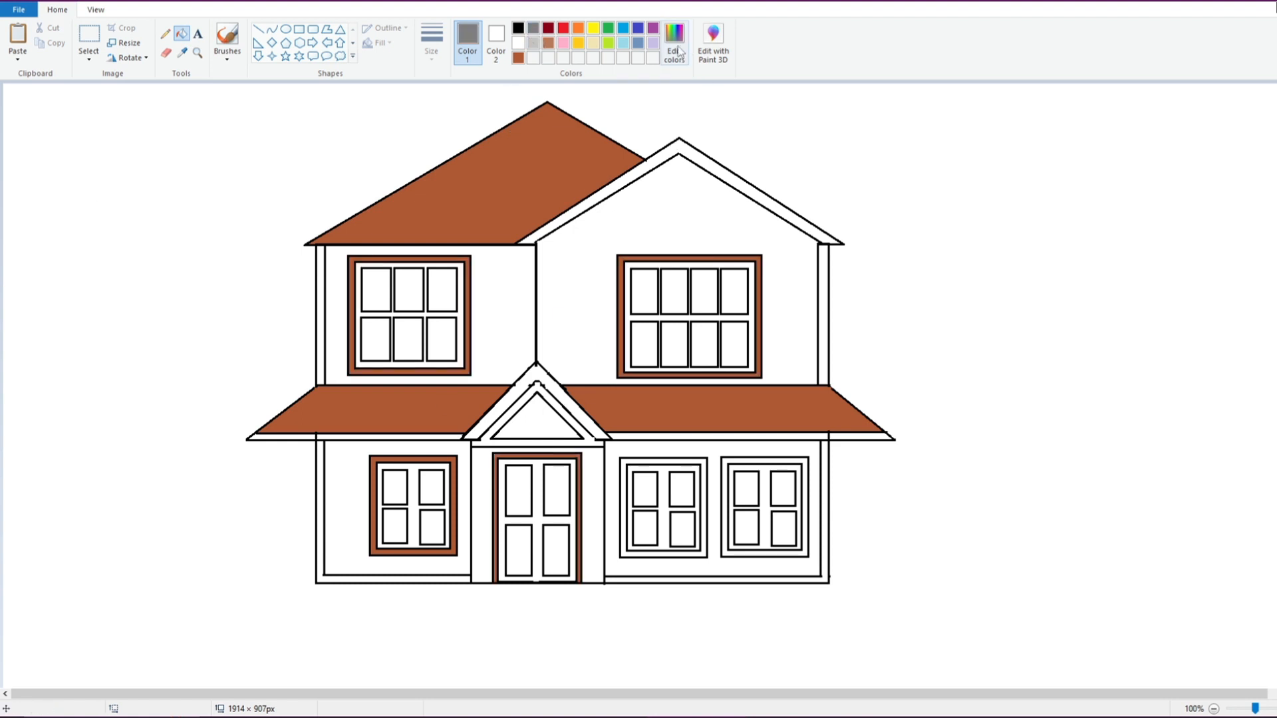
click(674, 41)
click(574, 450)
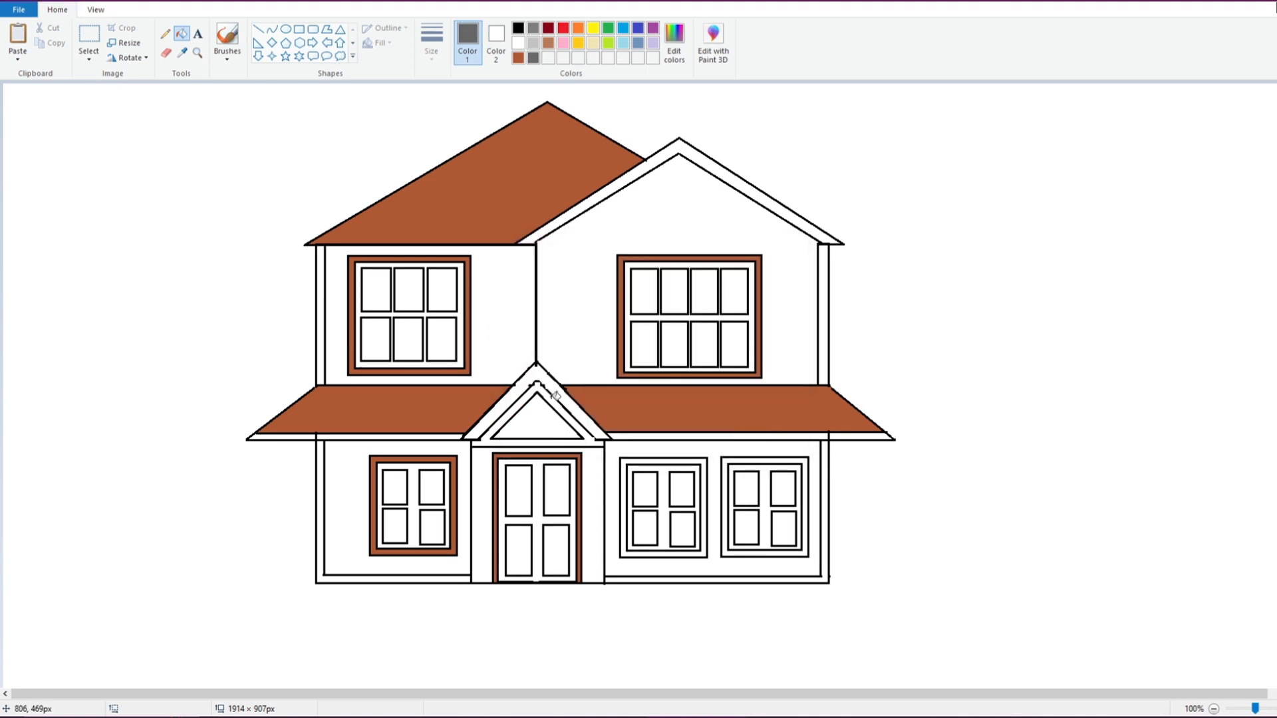
click(565, 221)
Fill the porch gable's sloping trim and the narrow strips along the lower roof's bottom edge with dark gray.
click(651, 436)
click(601, 430)
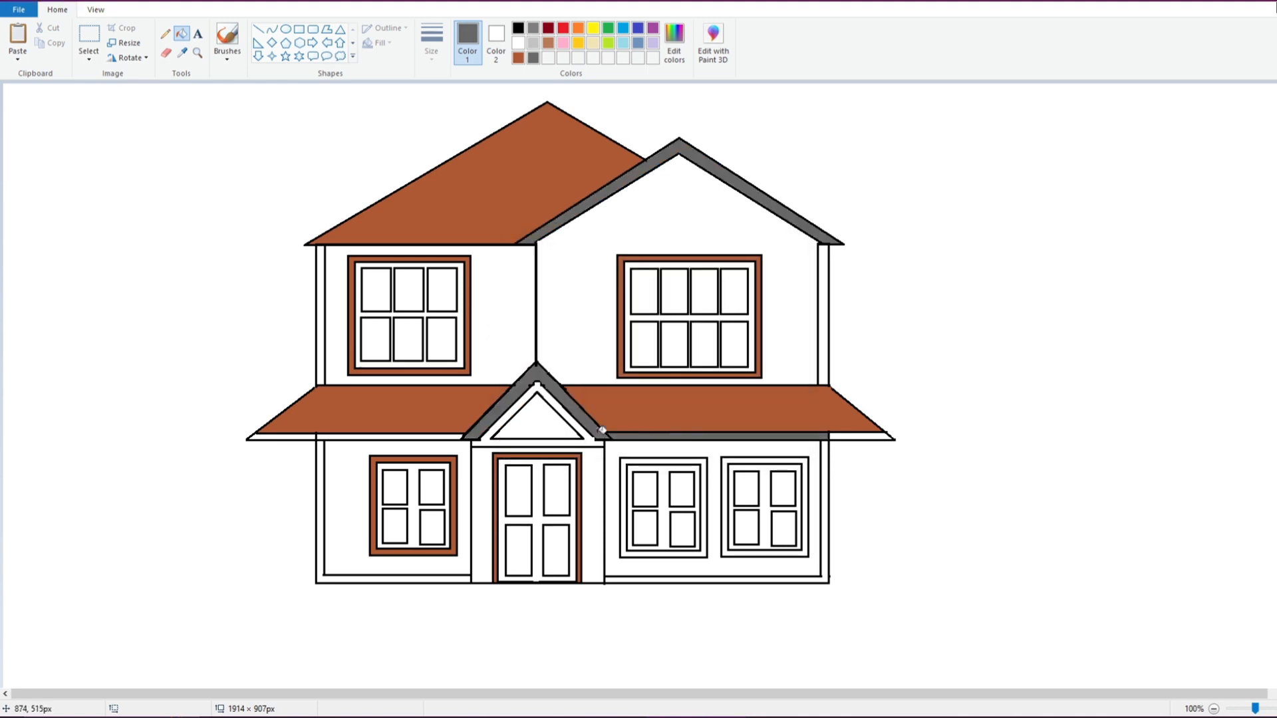
click(402, 435)
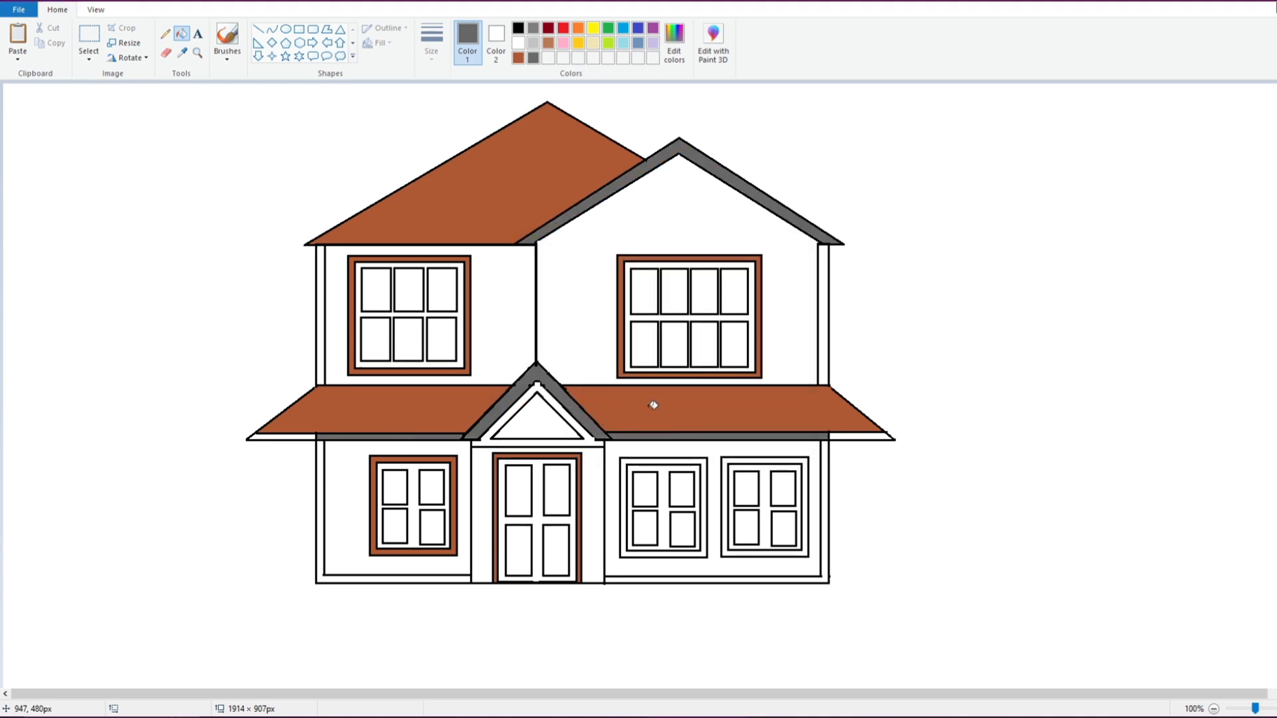
click(303, 436)
click(853, 433)
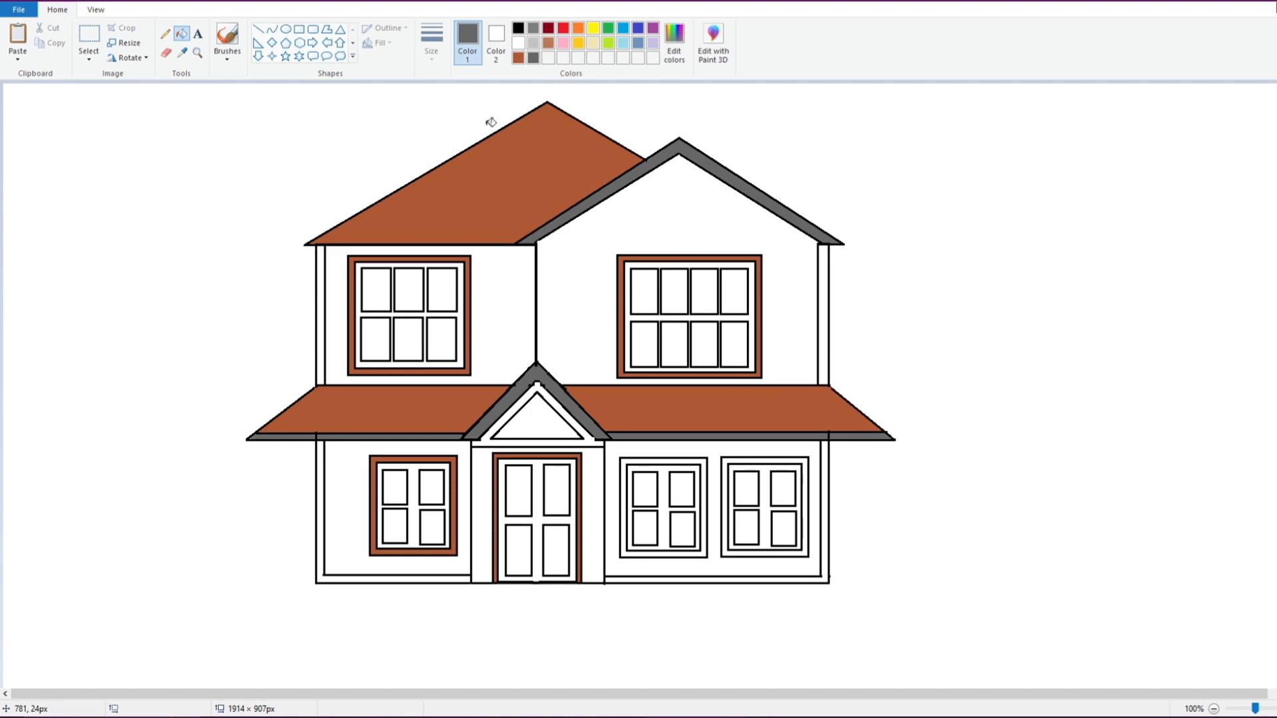
Fill the upper and lower walls, the porch wall and the band around the porch gable's triangle with pale cream yellow.
click(600, 44)
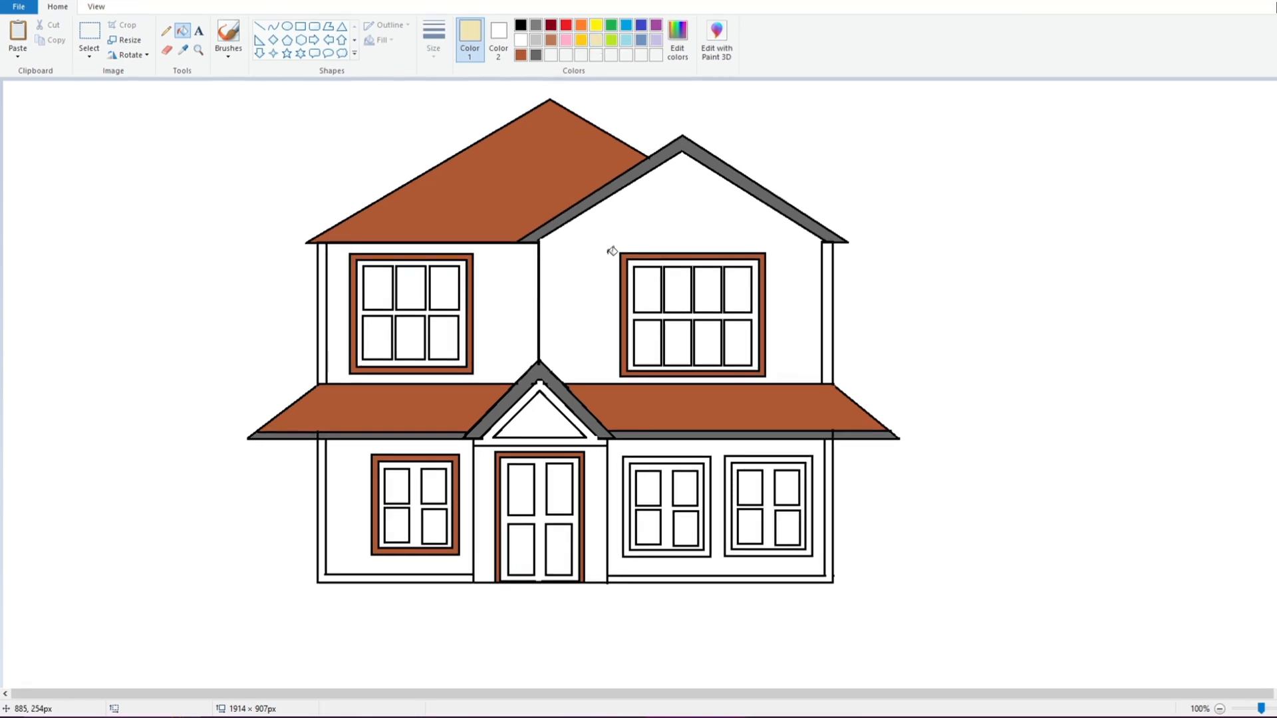
click(607, 251)
click(498, 363)
click(465, 446)
click(656, 446)
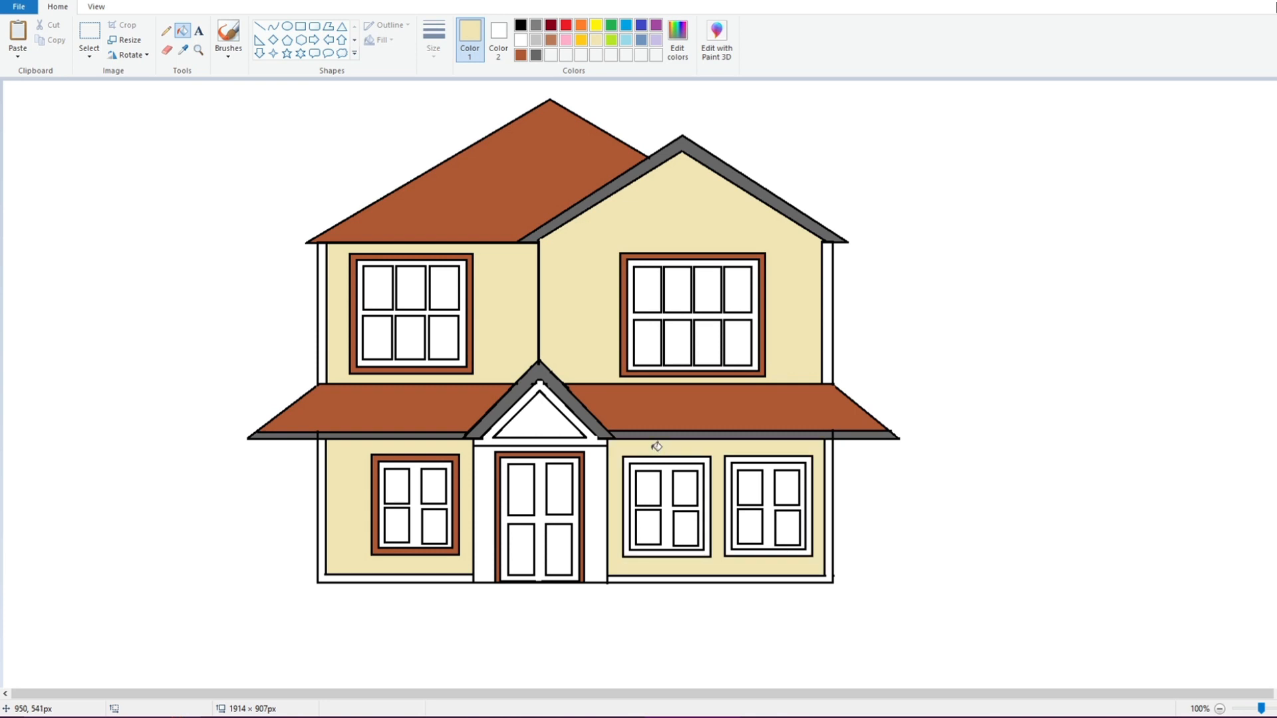
click(597, 461)
click(594, 439)
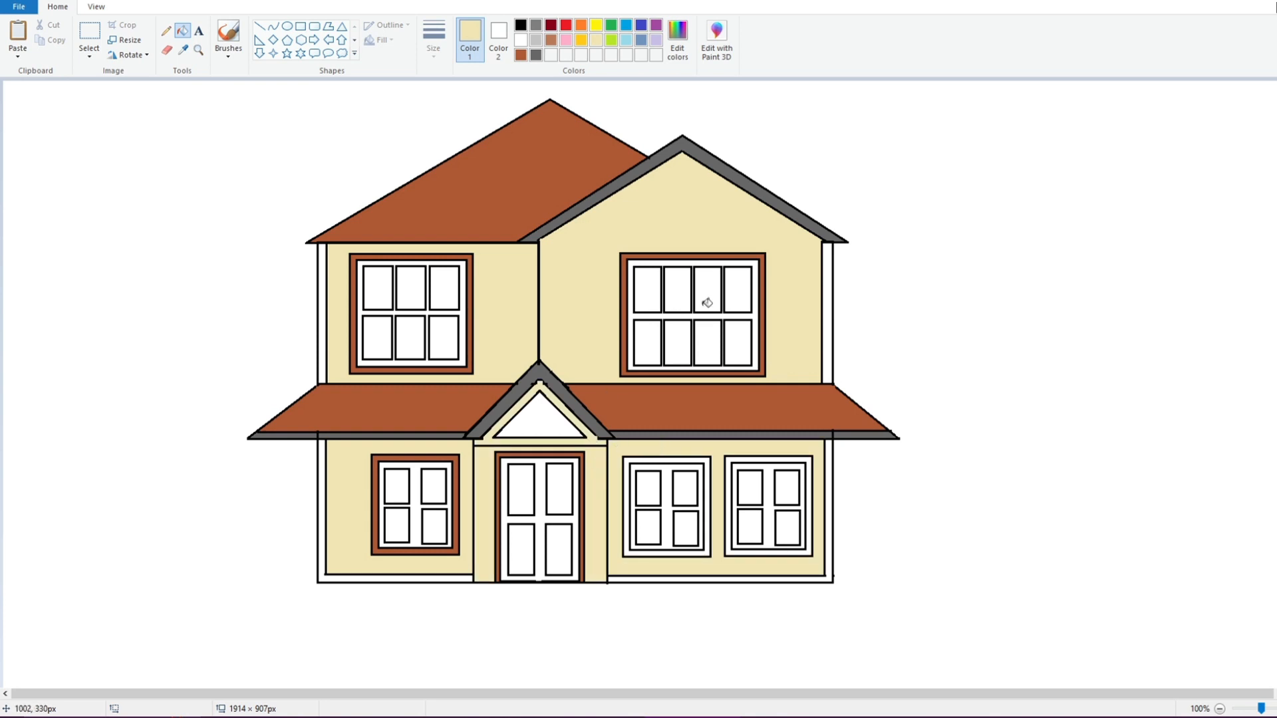
click(677, 40)
mouse_move(803, 288)
mouse_down()
mouse_move(803, 348)
mouse_move(803, 301)
mouse_up()
click(577, 448)
Mix a custom golden yellow and fill the corner posts, base strips, porch wall and porch gable with it.
click(580, 40)
click(677, 40)
click(528, 447)
click(324, 357)
click(326, 462)
click(636, 580)
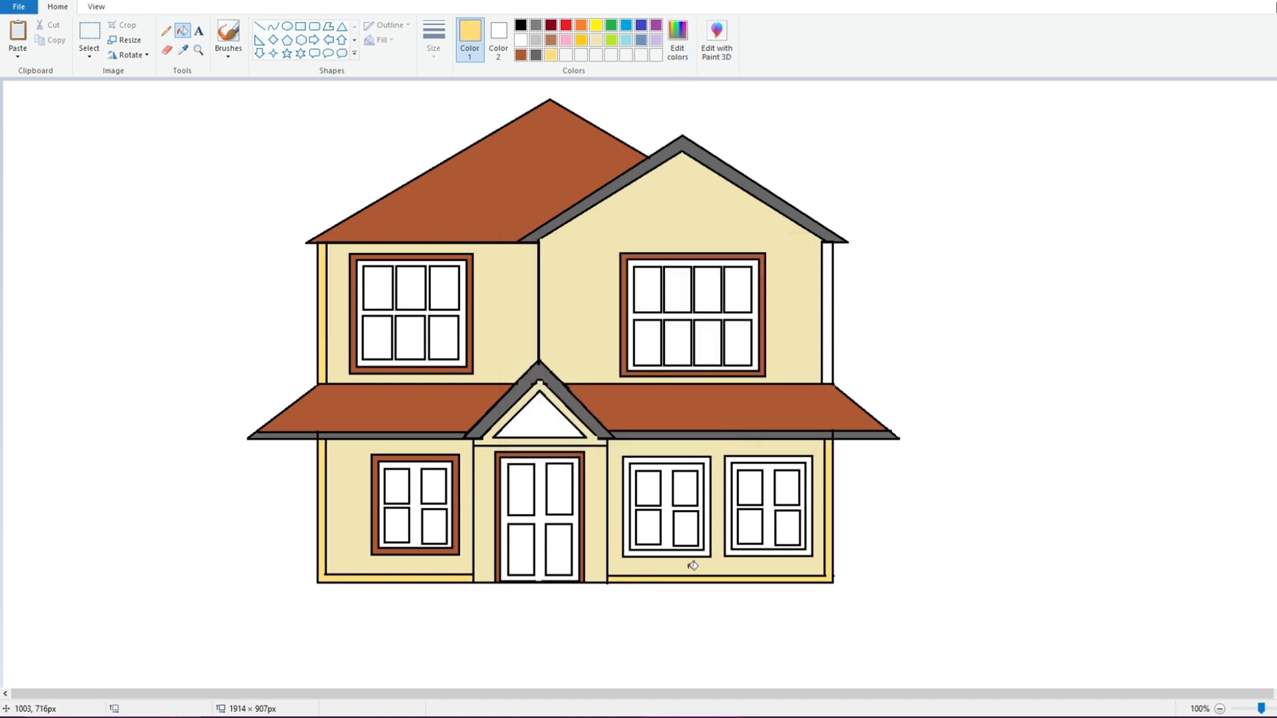
click(548, 422)
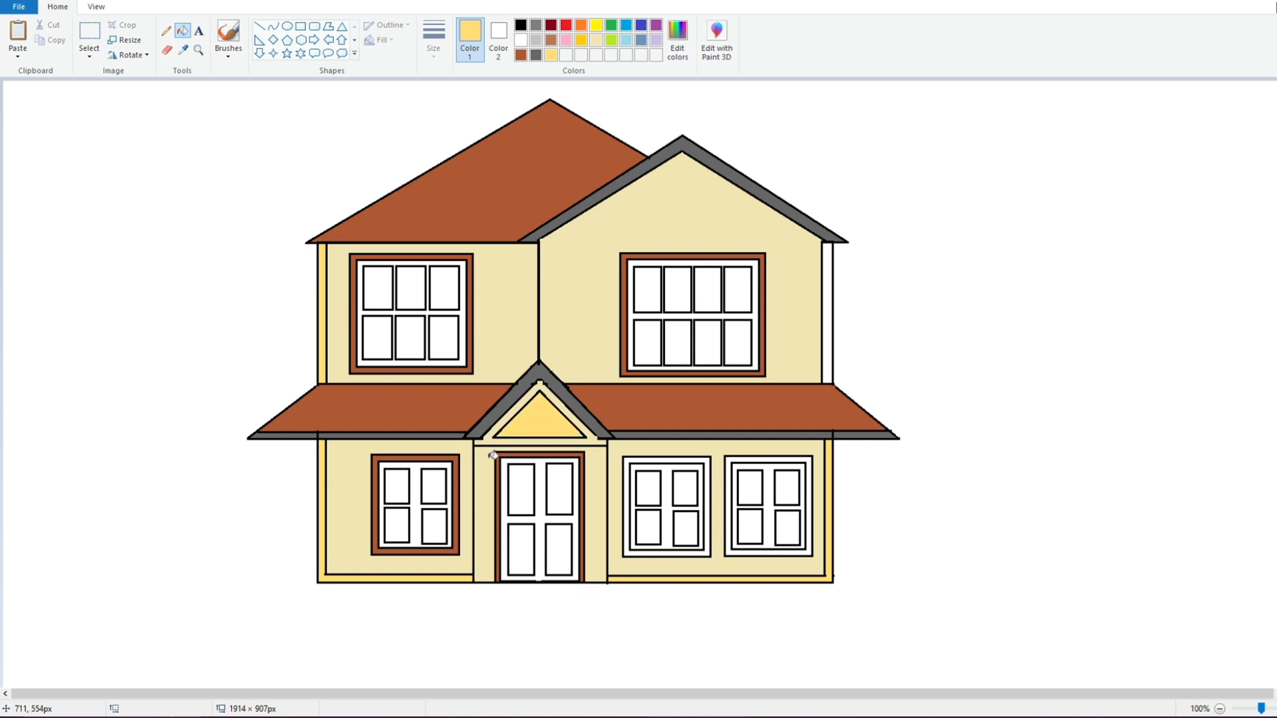
click(828, 316)
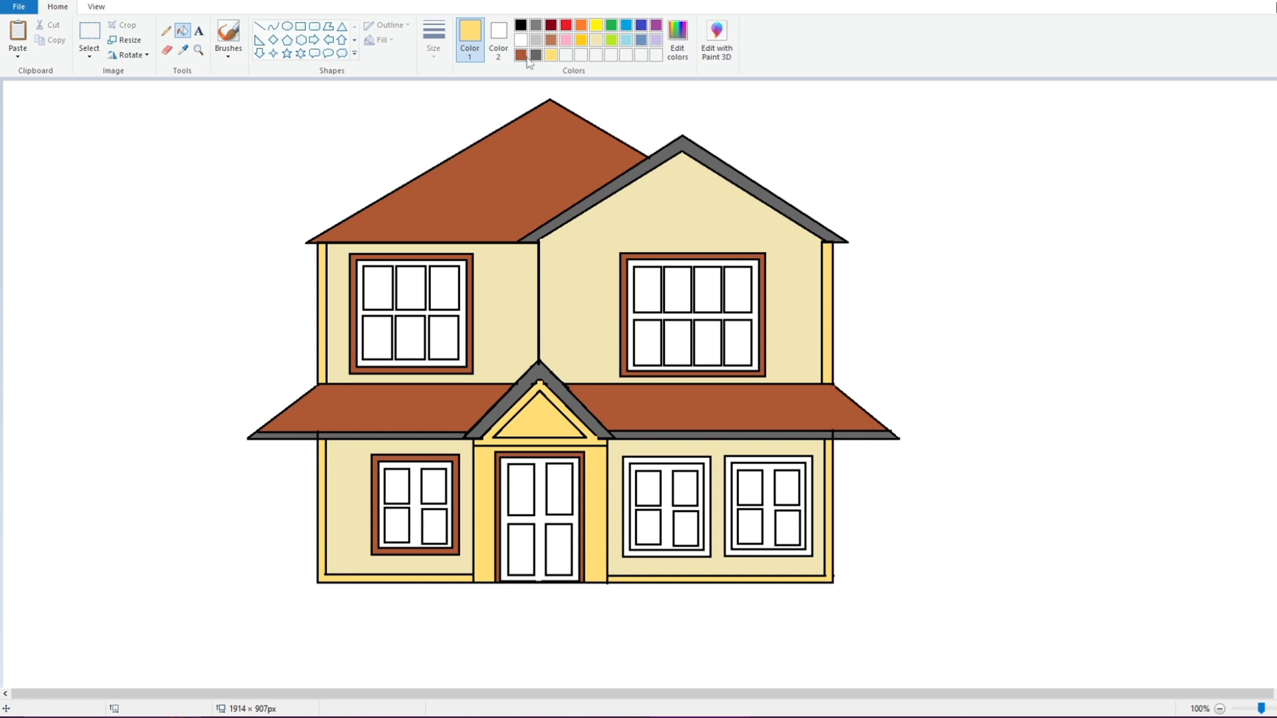
Mix a light blue with red 132, green 210 and blue 230, and fill the upper left window's six panes.
click(626, 40)
click(677, 40)
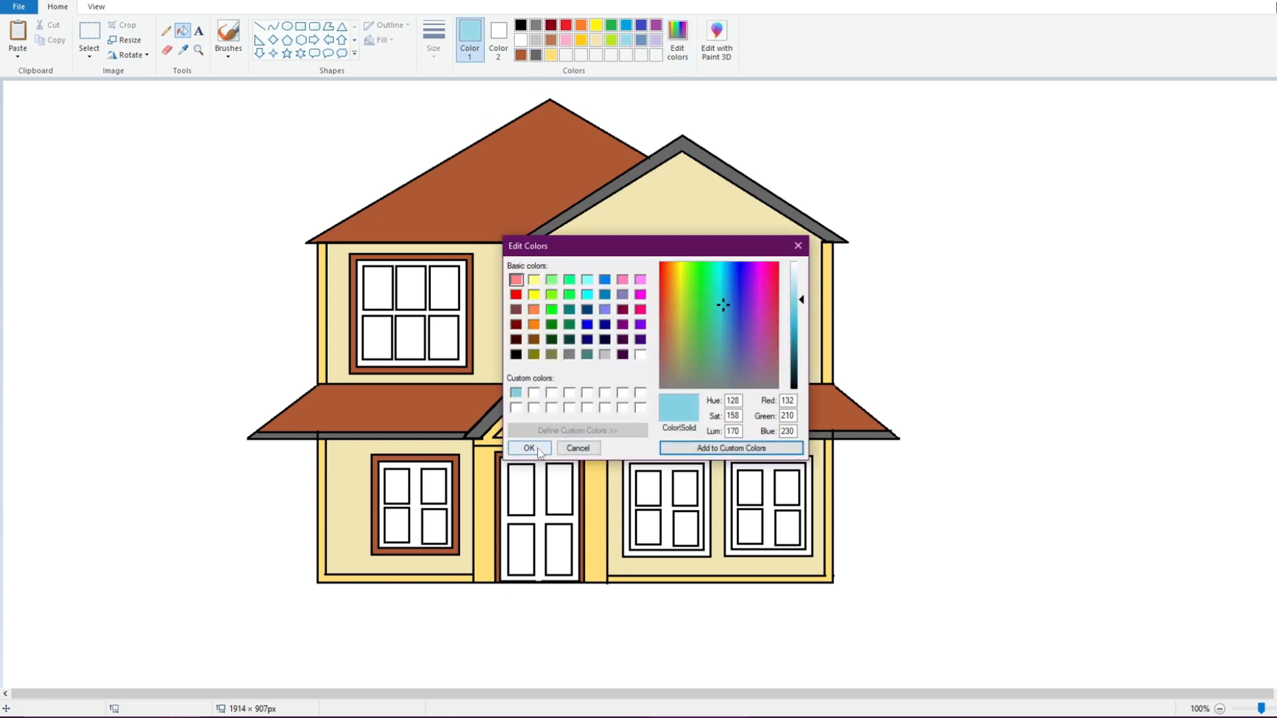
click(528, 447)
click(444, 288)
click(411, 288)
click(378, 288)
click(378, 338)
click(410, 337)
click(443, 338)
Fill all panes of the three ground-floor windows with the same light blue.
click(433, 485)
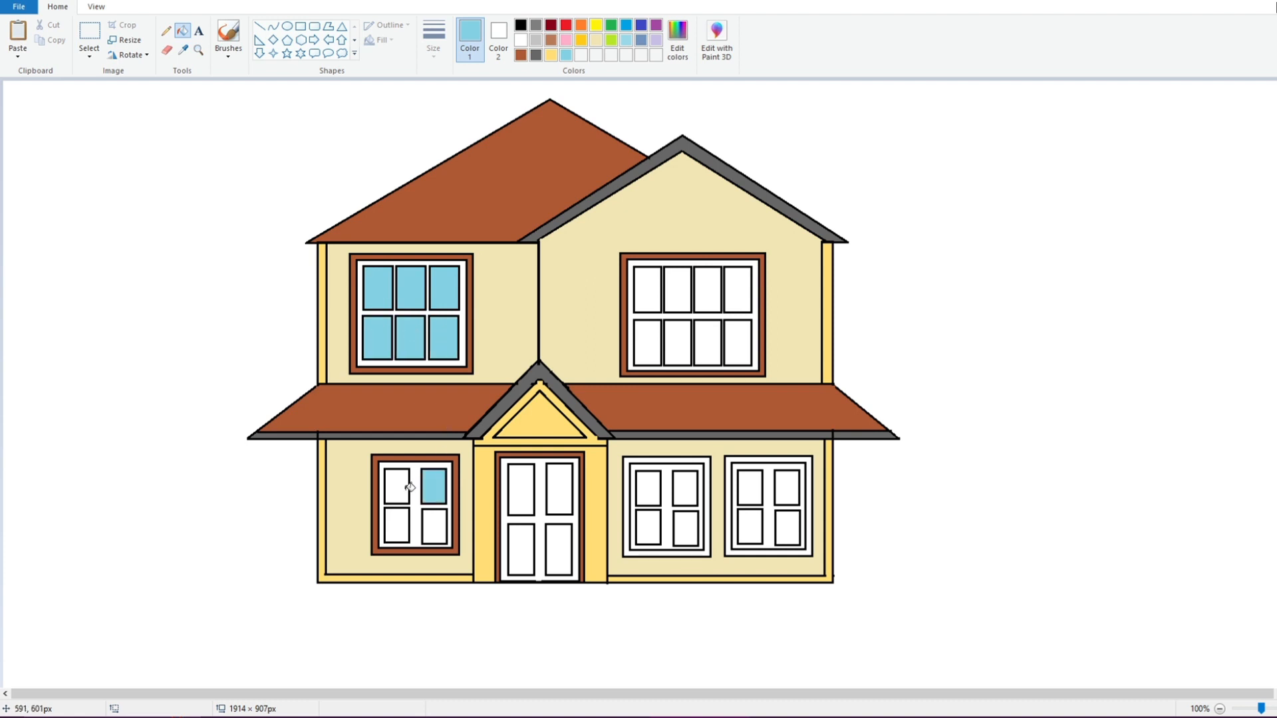
click(397, 485)
click(399, 522)
click(434, 525)
click(649, 488)
click(685, 489)
click(685, 529)
click(647, 532)
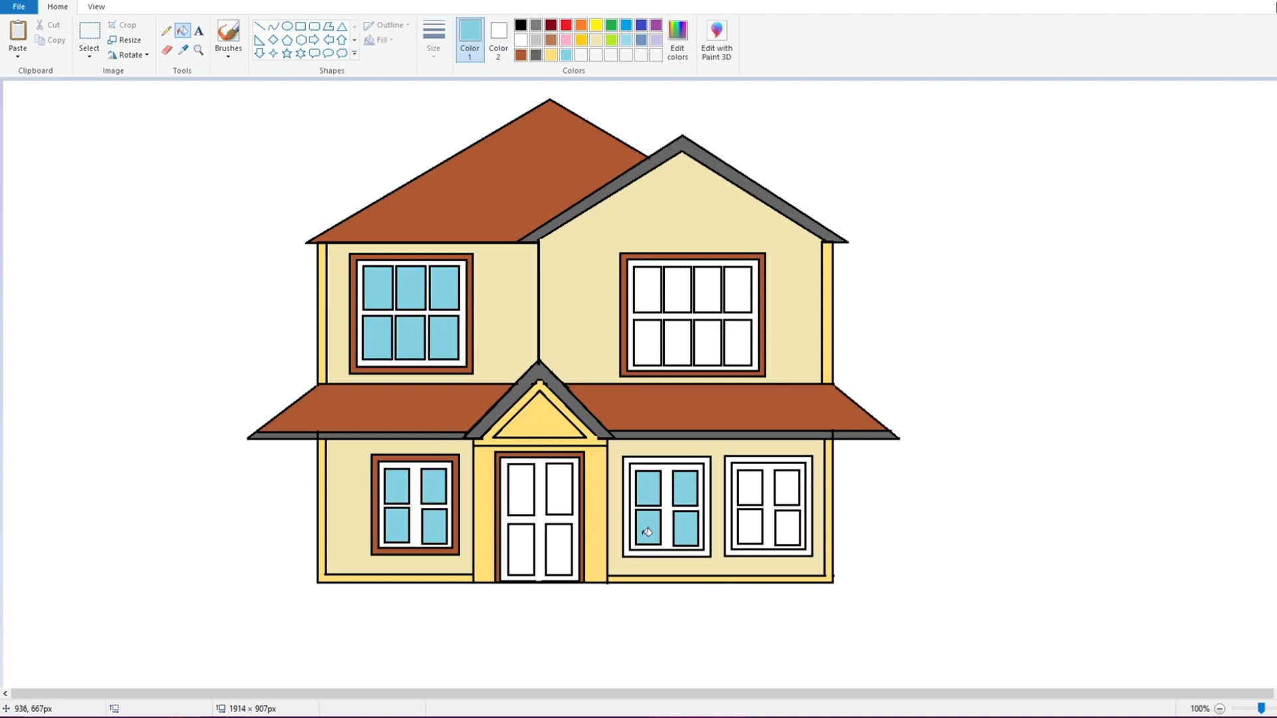
click(750, 486)
click(791, 489)
click(790, 536)
click(752, 519)
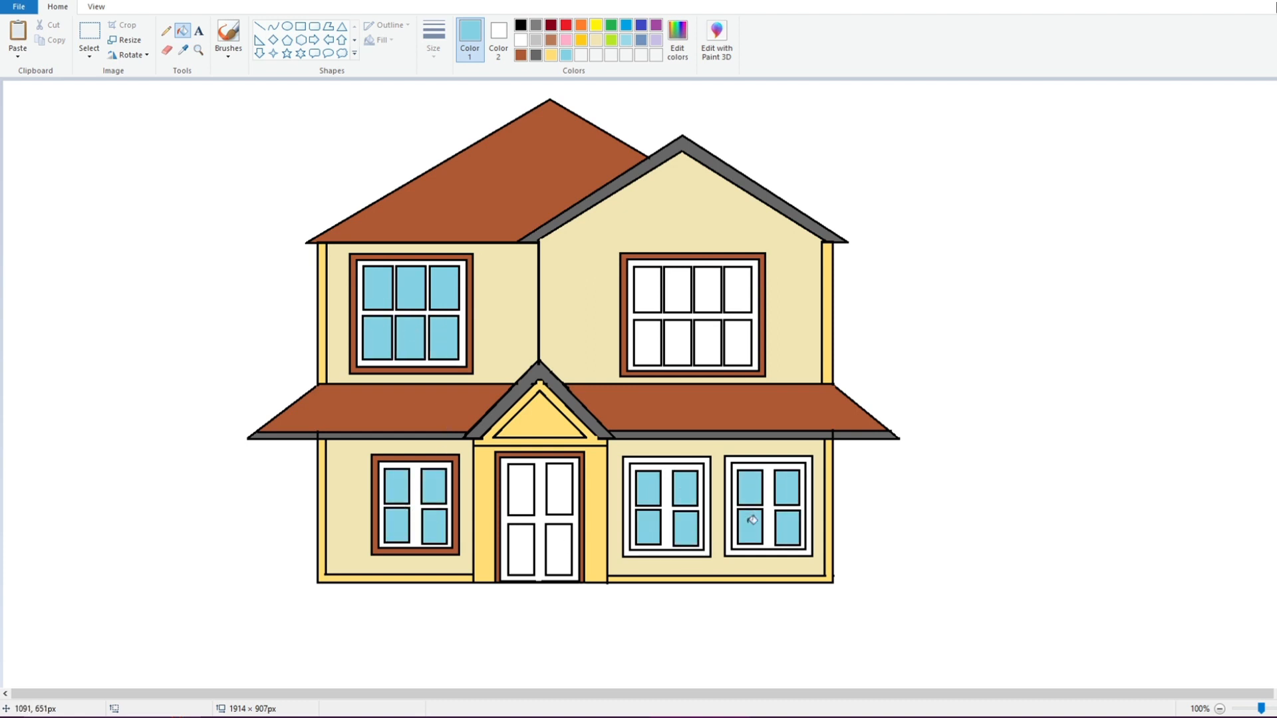
Fill the outer frames of the two lower right windows with reddish brown, undoing any misplaced fill.
click(523, 57)
click(655, 461)
click(757, 462)
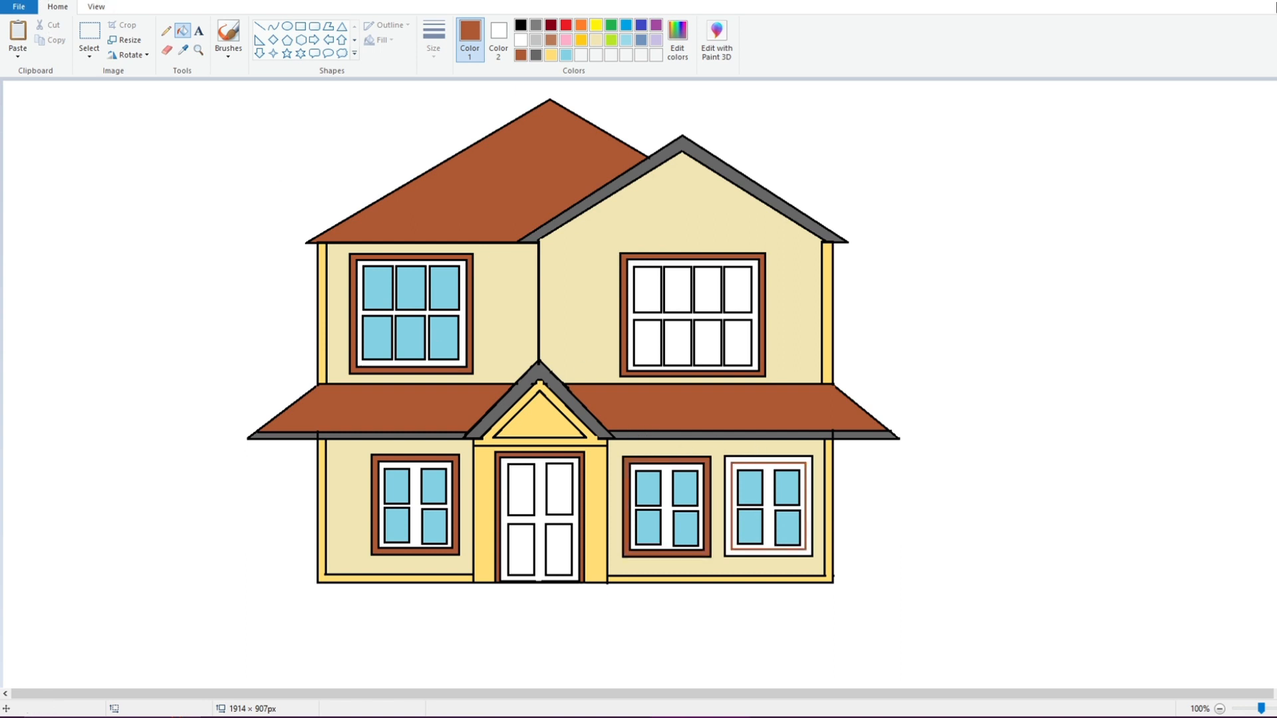
key(ctrl+z)
click(743, 457)
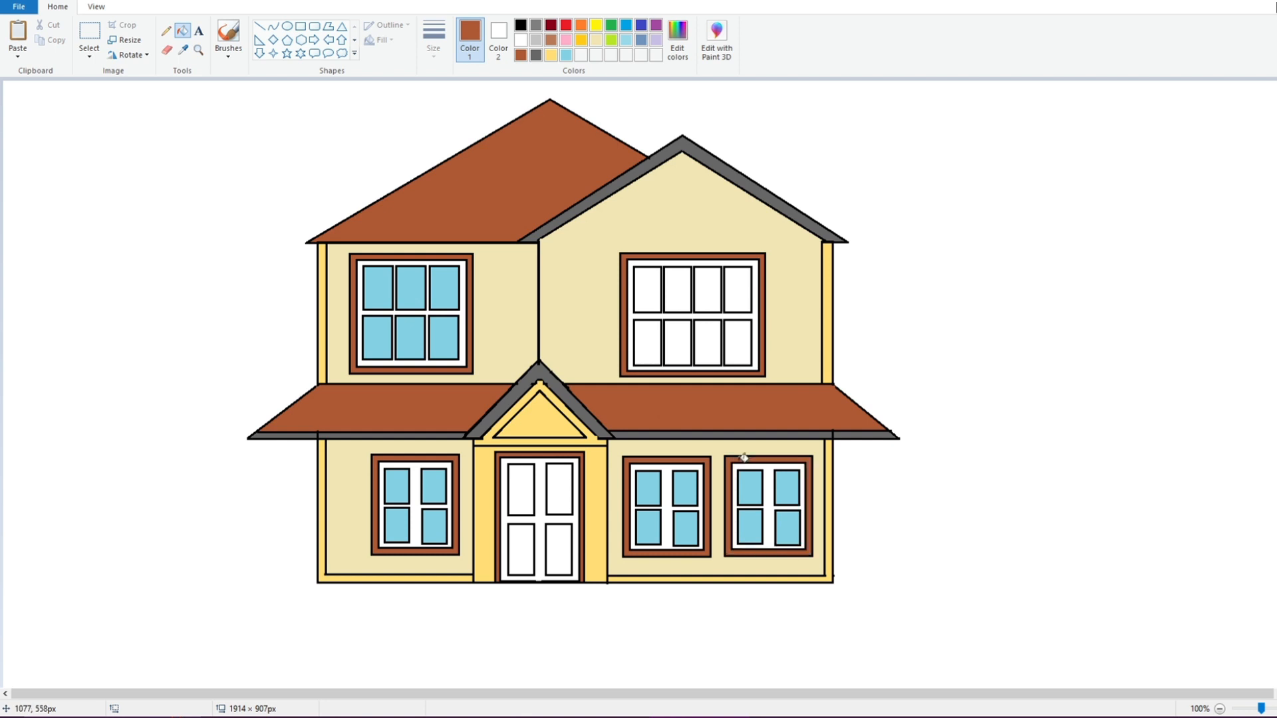
Recolour the outlines of the four door panels and fill the door surface around them with reddish brown.
click(565, 460)
click(536, 465)
click(523, 524)
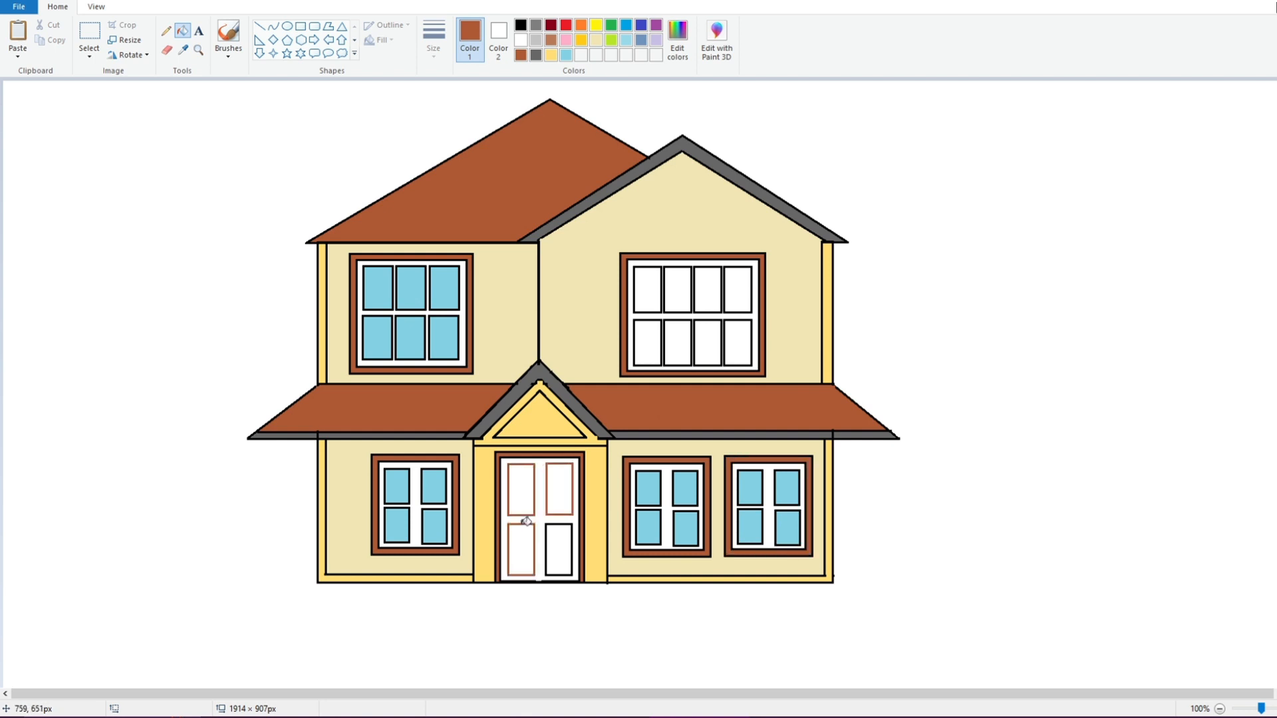
click(563, 522)
click(542, 476)
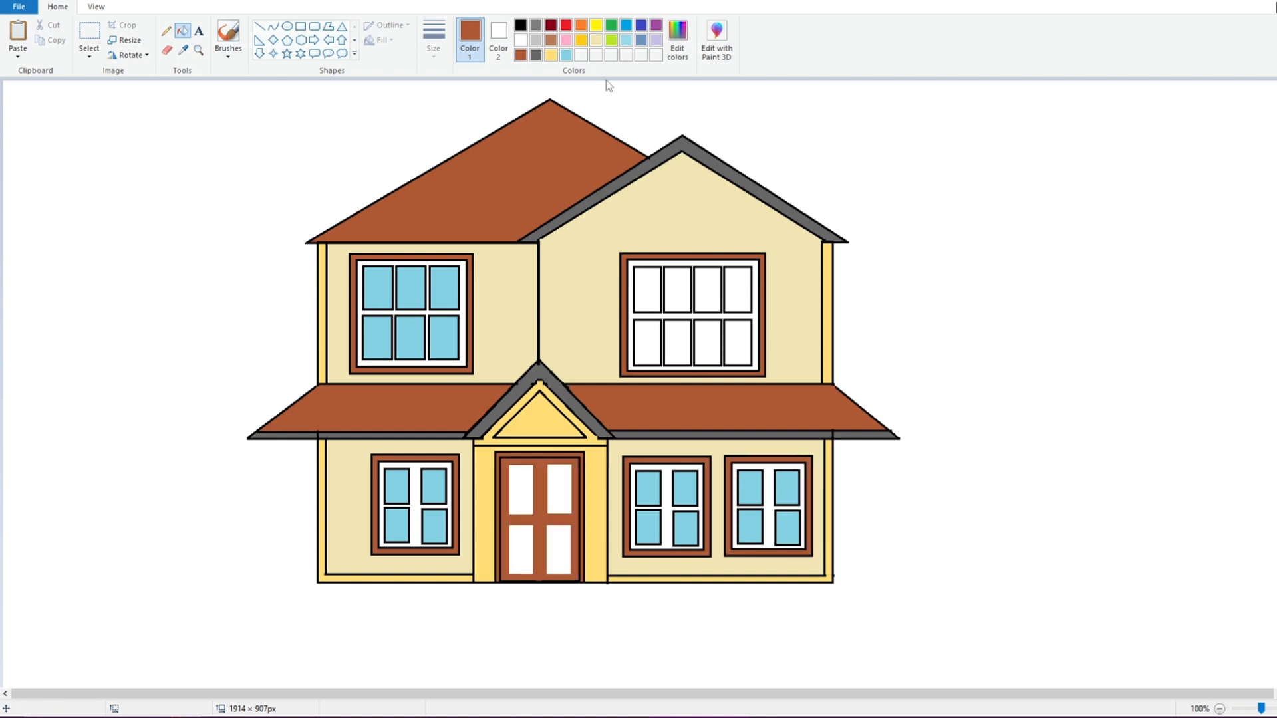
Mix a custom dark brown and fill the four door panels with it.
click(677, 40)
drag(801, 336, 802, 364)
click(529, 447)
click(522, 489)
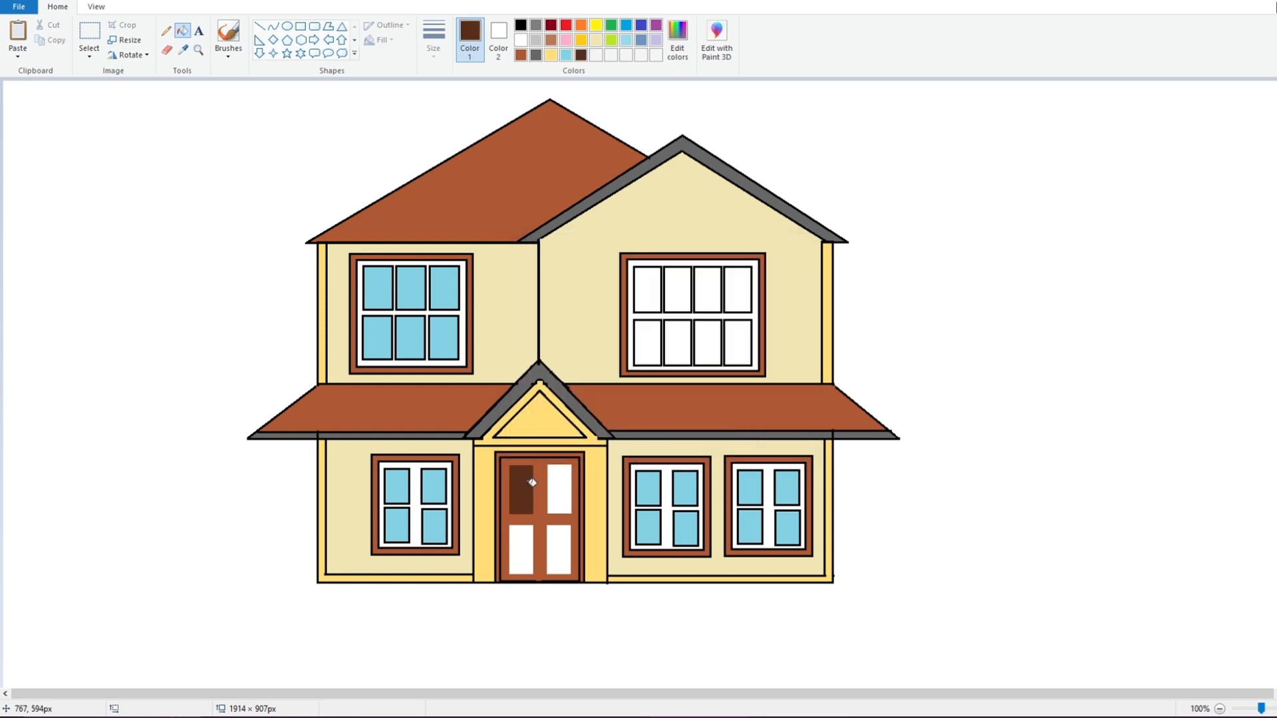
click(560, 489)
click(559, 549)
click(527, 547)
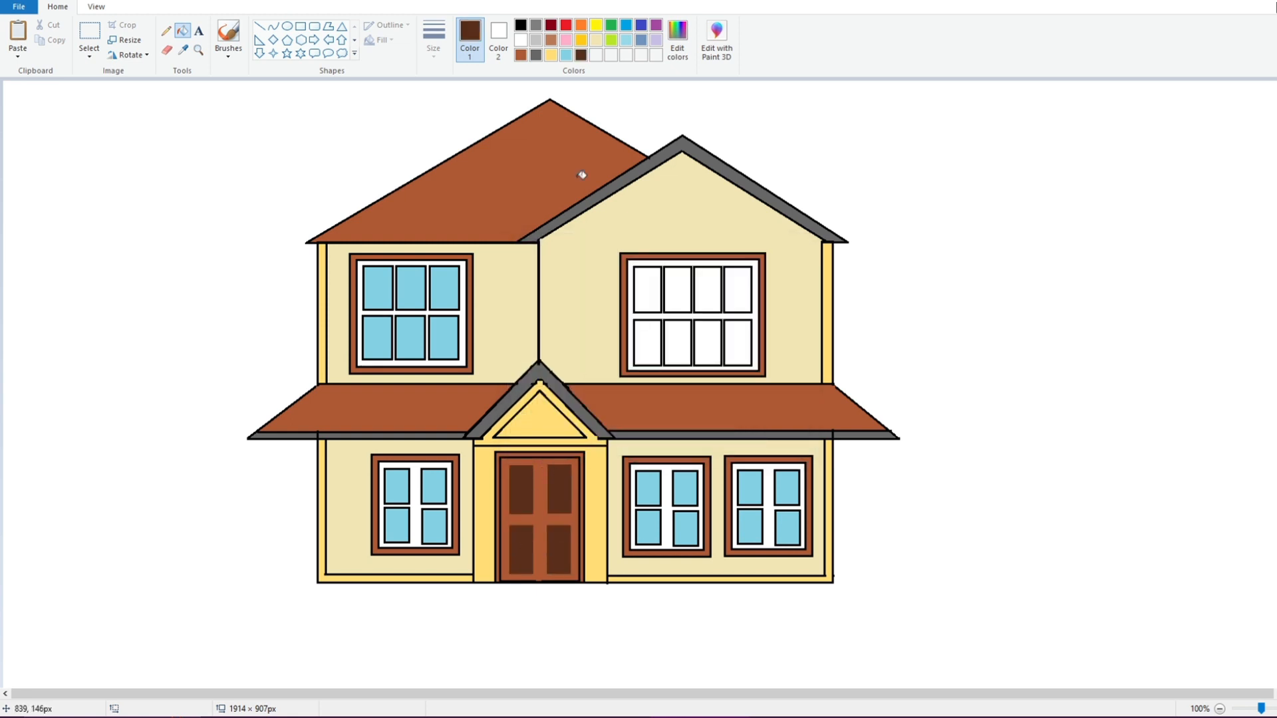
Mix a medium brown with red 143, green 74 and blue 41, and fill the door surface around the panels.
click(677, 40)
drag(801, 370, 801, 342)
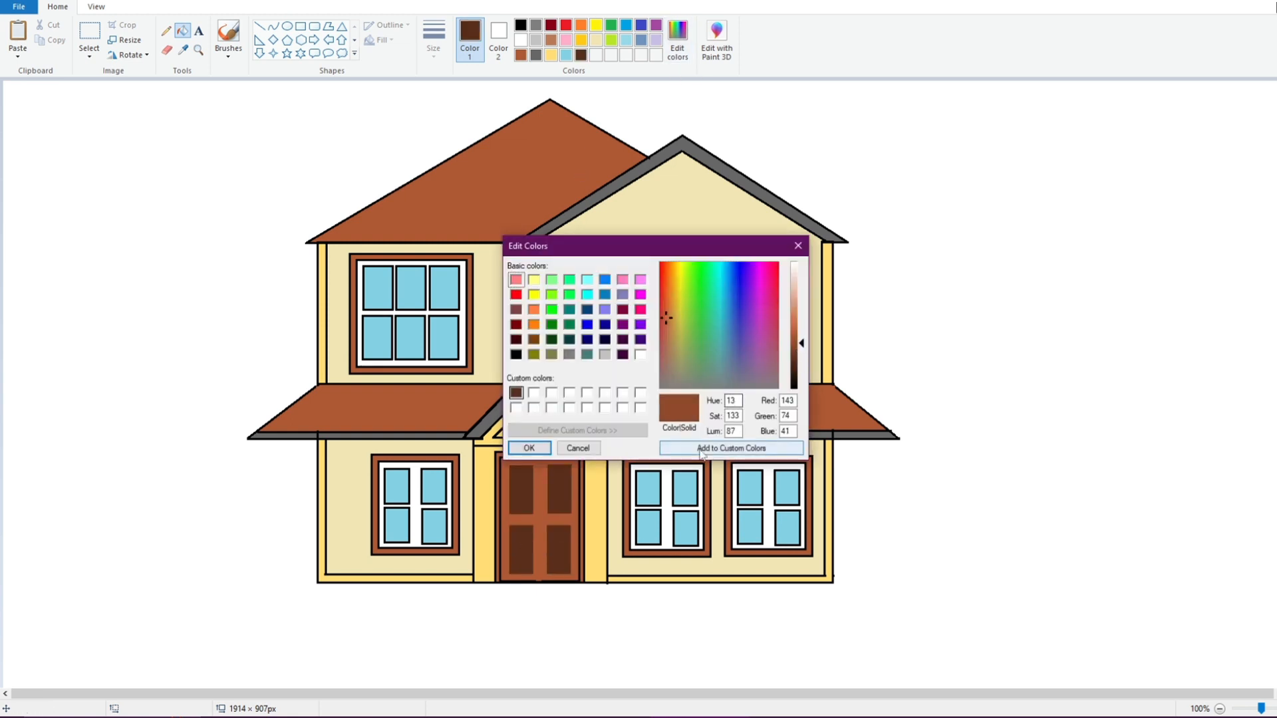
click(529, 448)
click(539, 459)
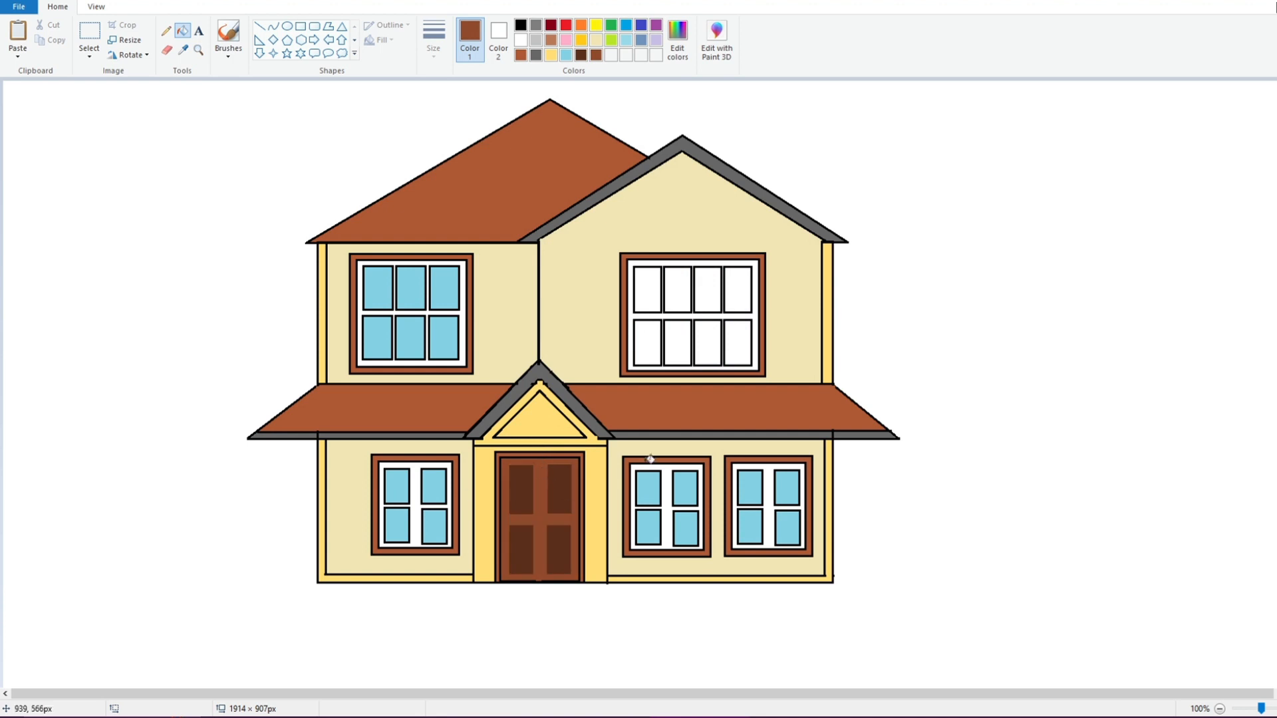
Fill the eight panes of the upper right window with the custom light blue.
click(566, 55)
click(648, 288)
click(678, 289)
click(707, 290)
click(737, 289)
click(737, 342)
click(677, 343)
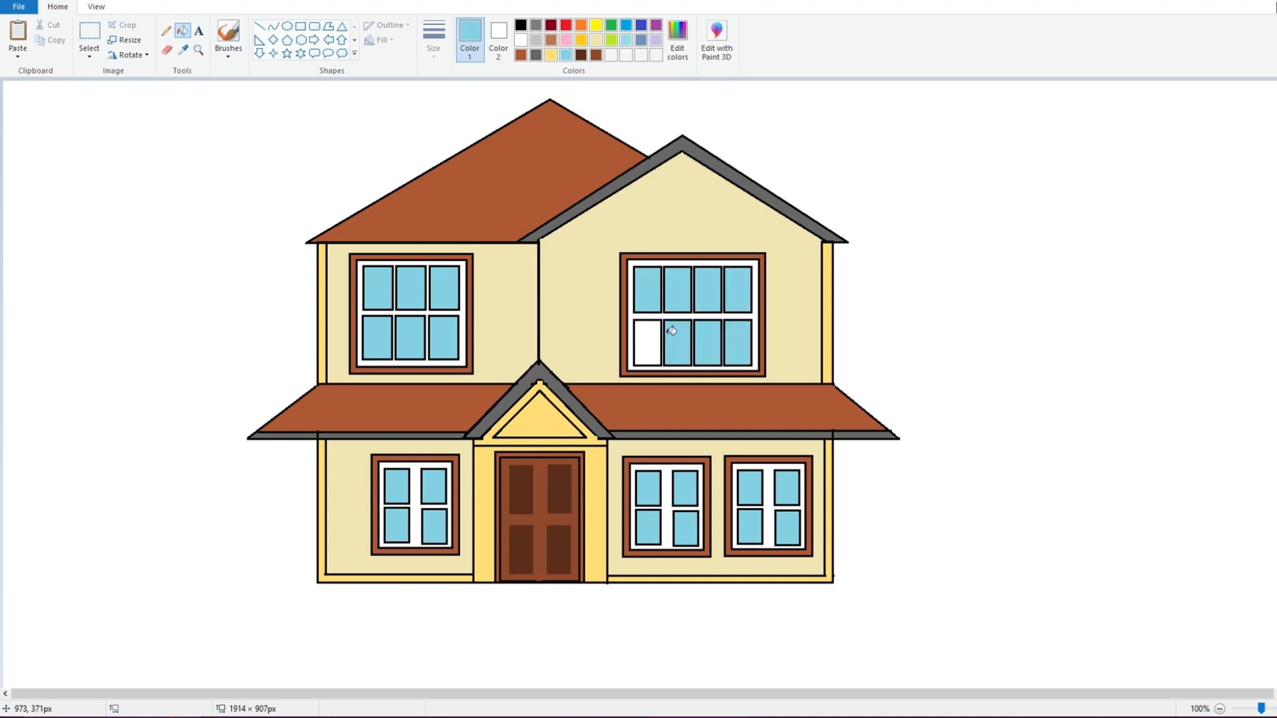
click(648, 337)
Fill the white inner frame of the upper left window with the custom dark gray.
click(535, 55)
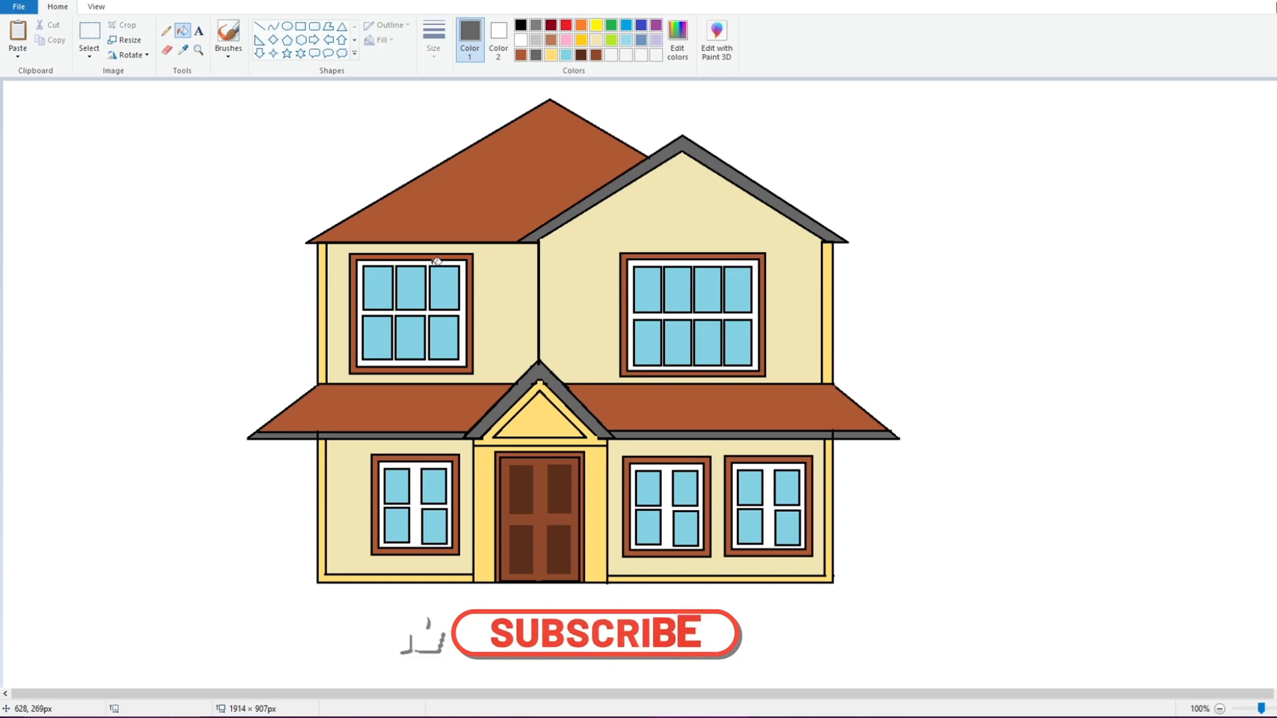
click(412, 261)
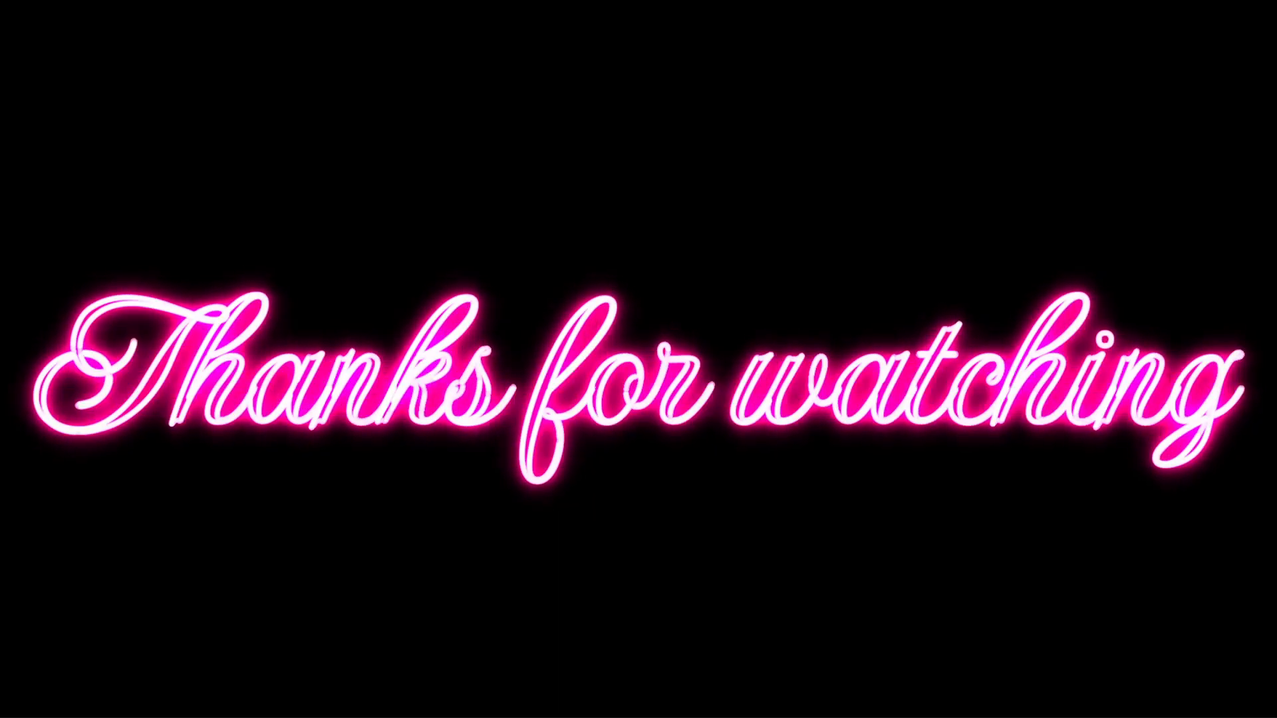